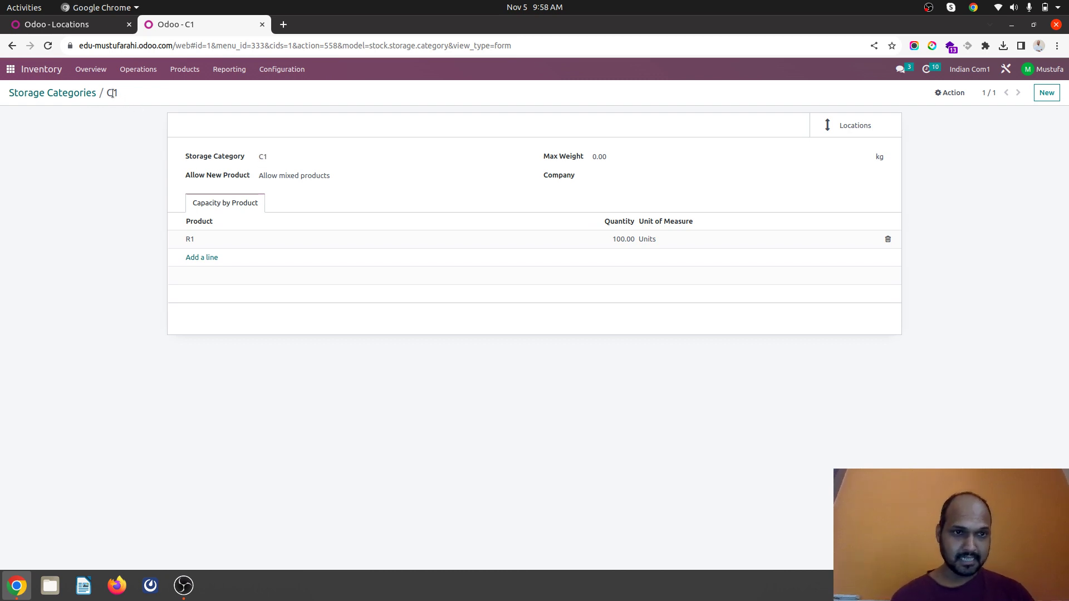
Step: Keep C1 allowing mixed products and check which locations use storage category C1
left_click(297, 176)
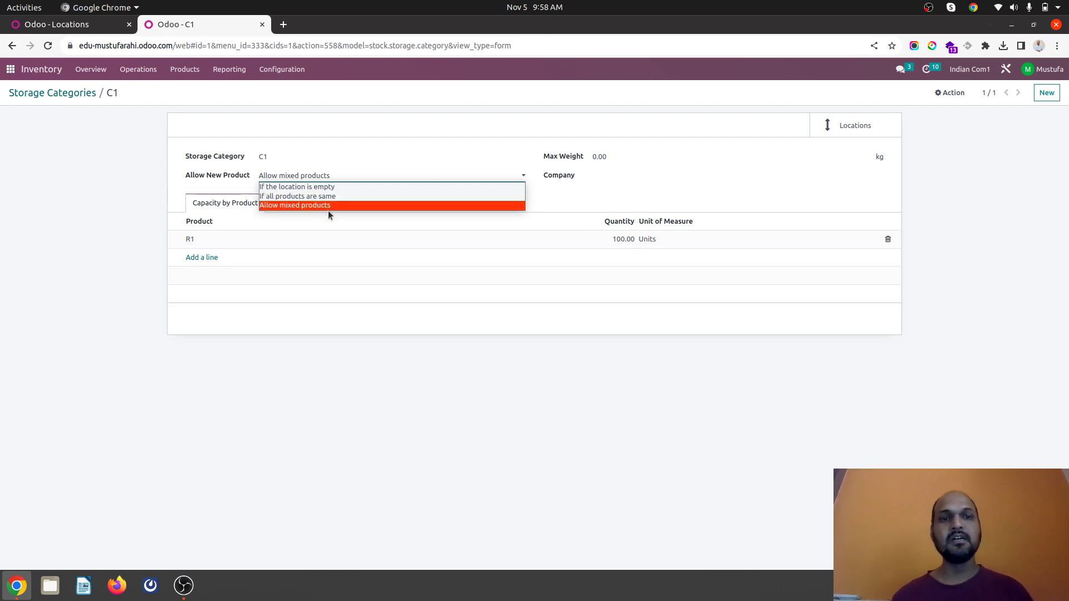
left_click(489, 205)
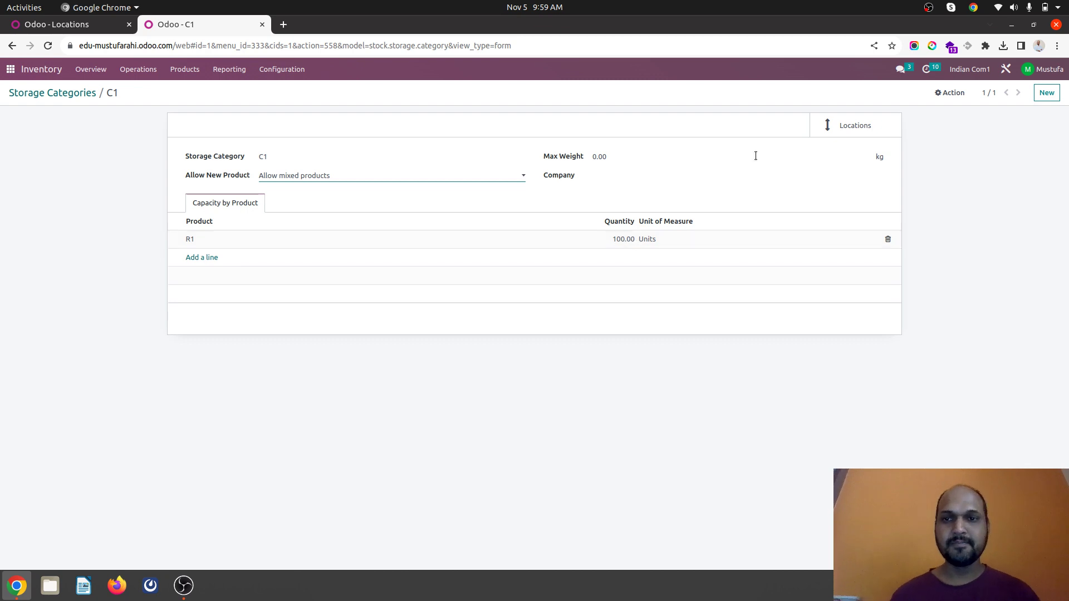
left_click(829, 126)
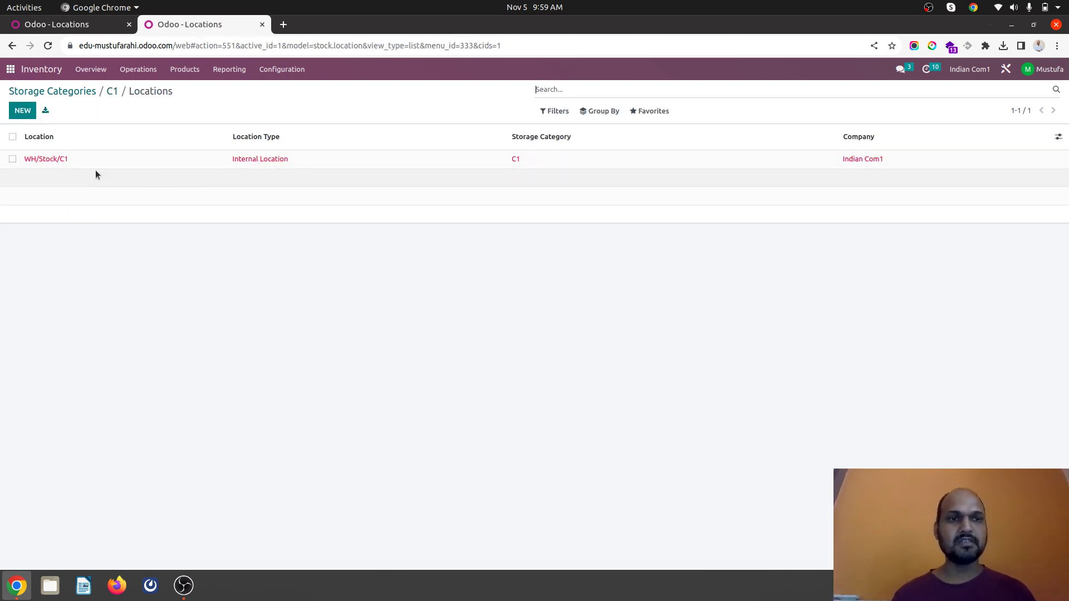
left_click(71, 91)
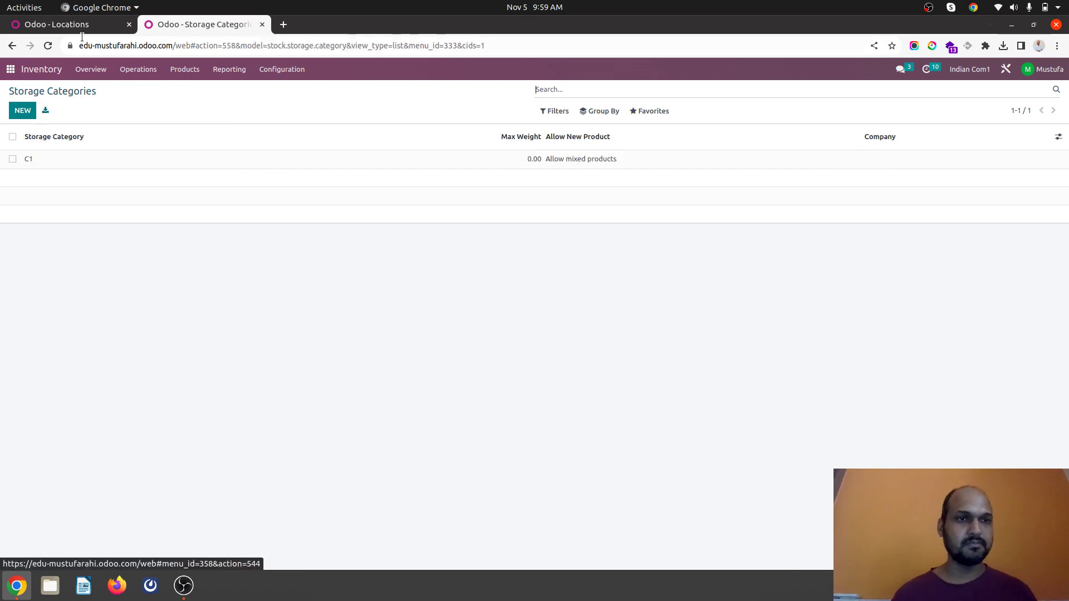
Step: Start a new request for quotation in Purchase with Vendor2 as the vendor
left_click(78, 25)
left_click(11, 69)
type("purc")
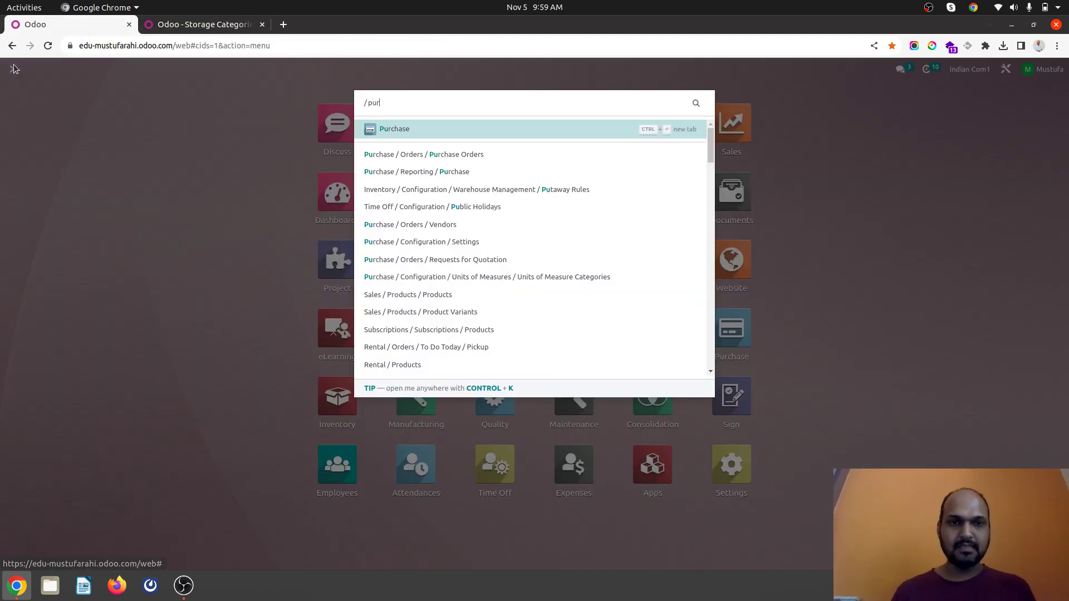
key("Return")
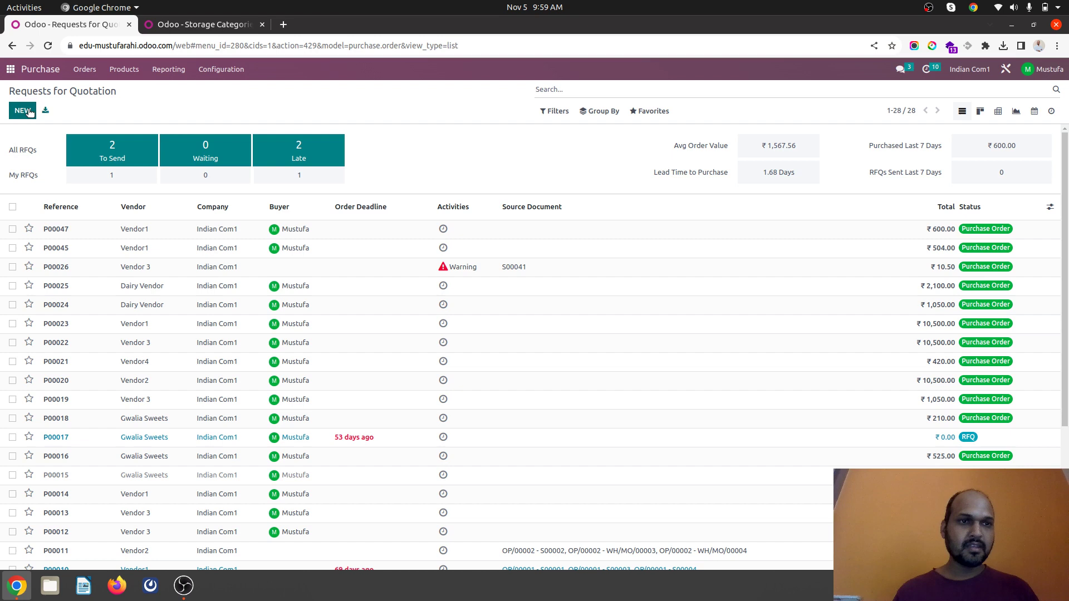
left_click(25, 111)
left_click(198, 192)
left_click(162, 233)
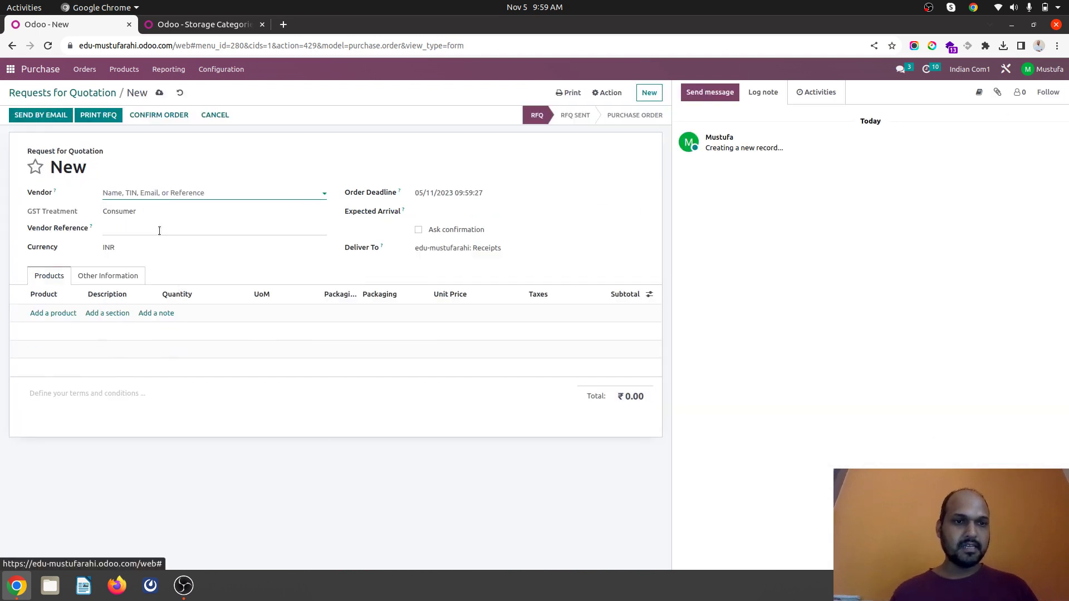
Step: Add a line for 70 units of R1 and save the quotation as P00048
left_click(66, 313)
type("r1")
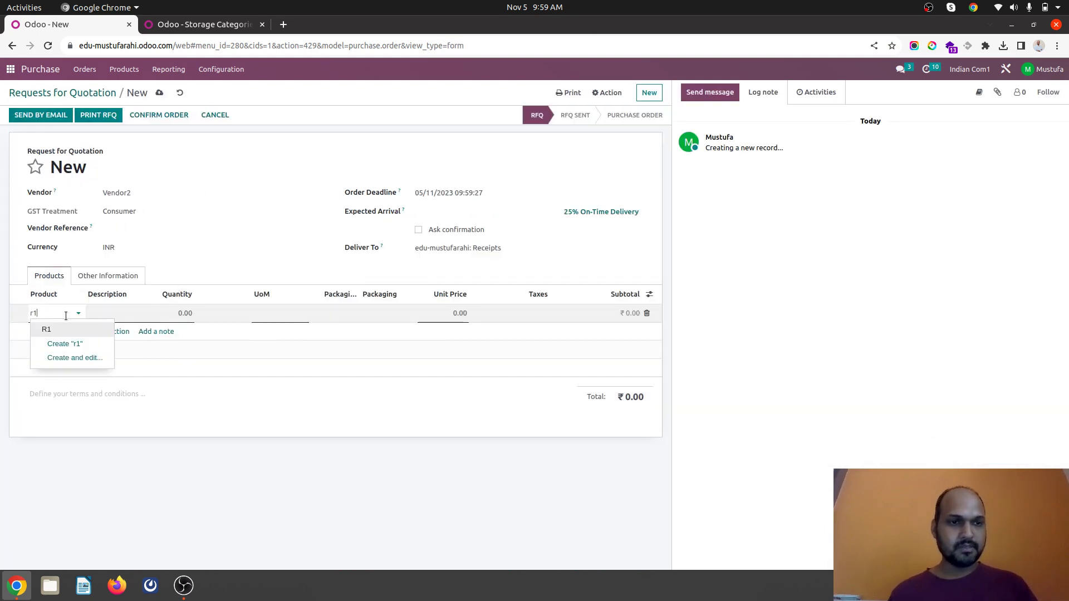
left_click(61, 329)
left_click(171, 310)
double_click(172, 310)
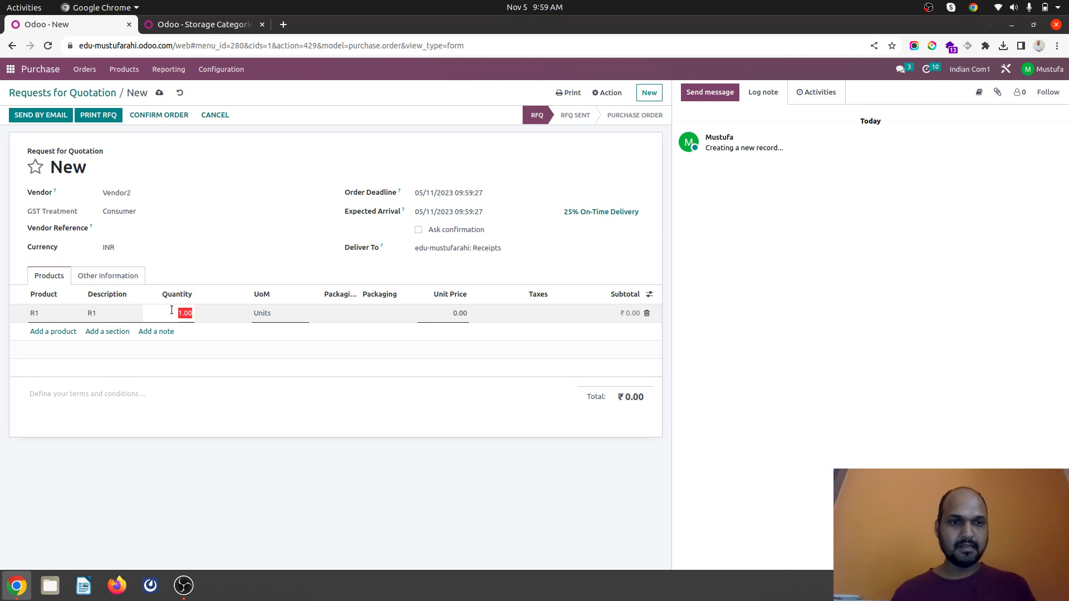
type("70")
left_click(209, 235)
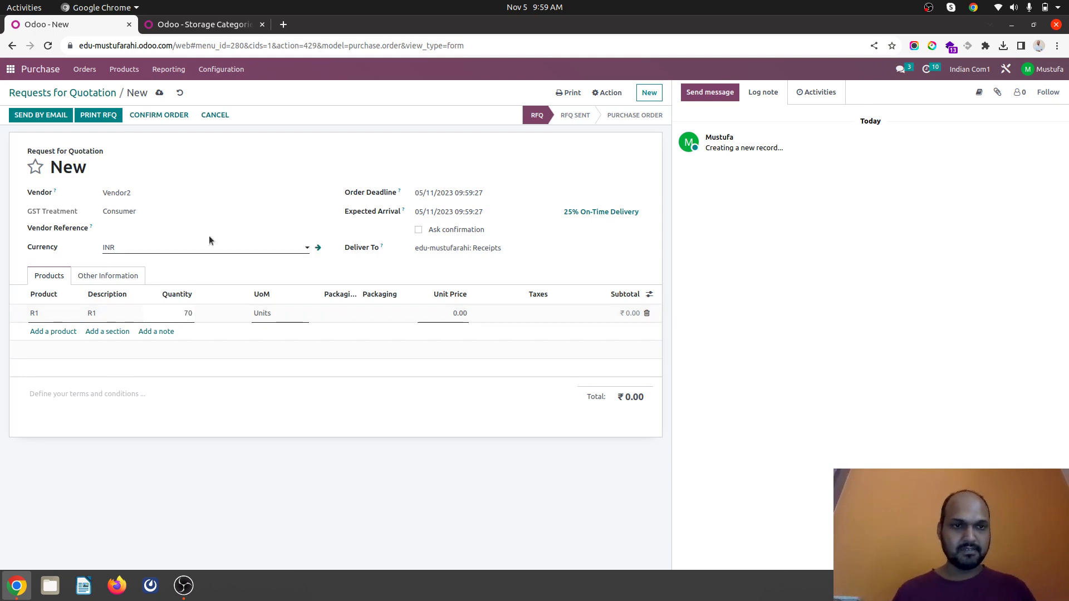
left_click(159, 93)
Step: Set the R1 unit price to 10 and confirm the purchase order
left_click(181, 313)
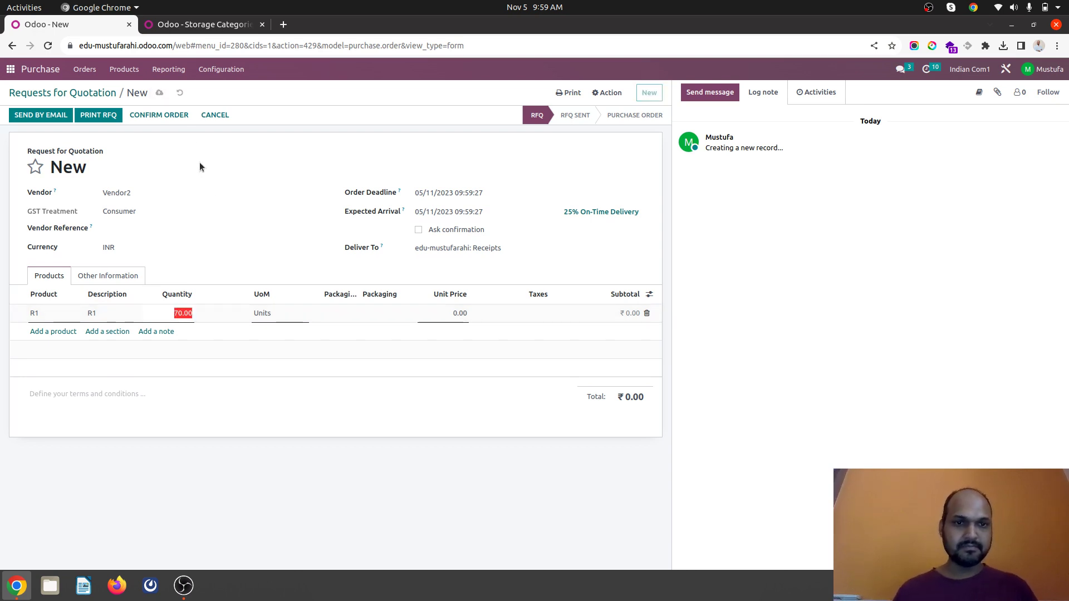
left_click(451, 313)
type("10")
left_click(278, 171)
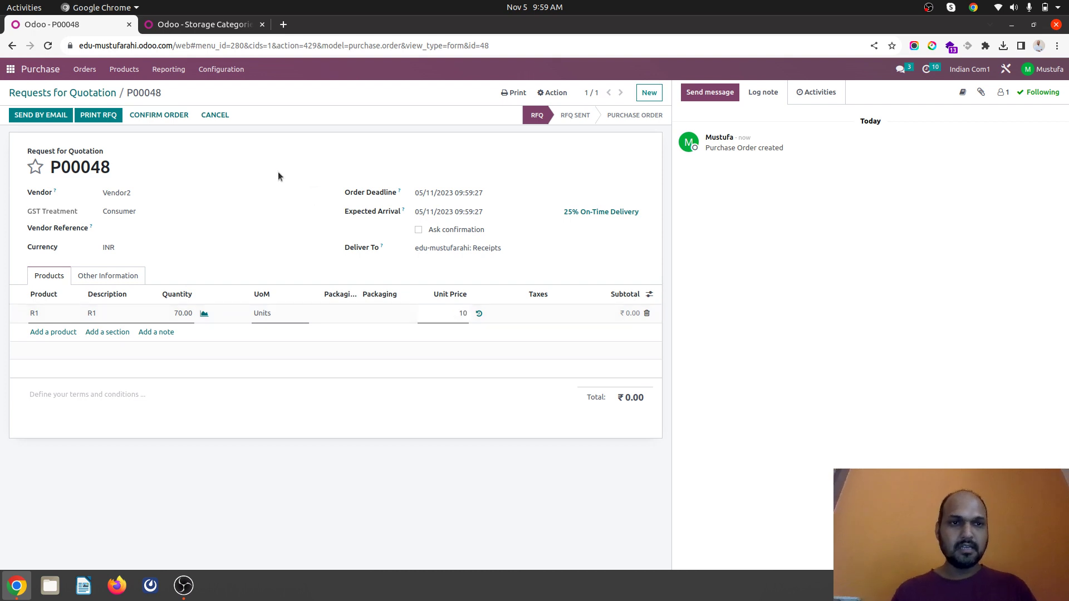
left_click(158, 115)
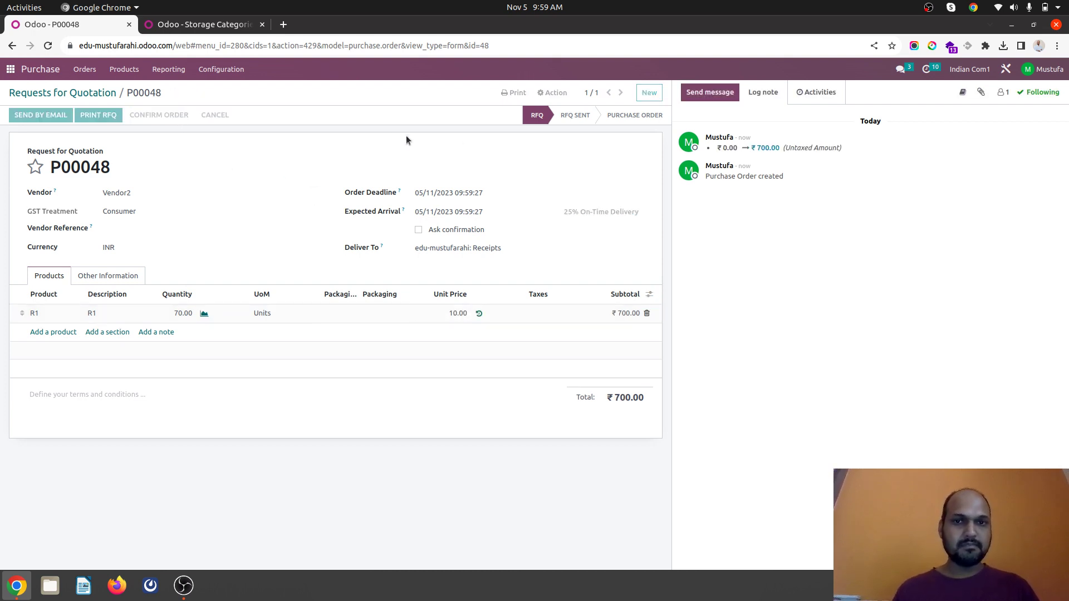
Step: Receive all 70 units of R1 and validate receipt WH/IN/00027
left_click(49, 114)
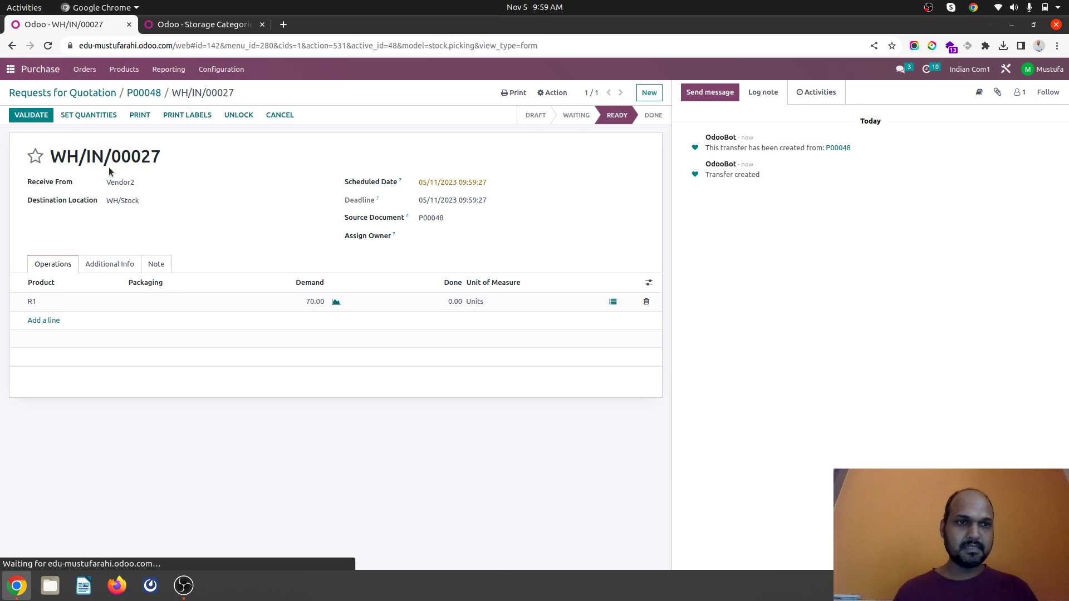
left_click(78, 114)
left_click(16, 113)
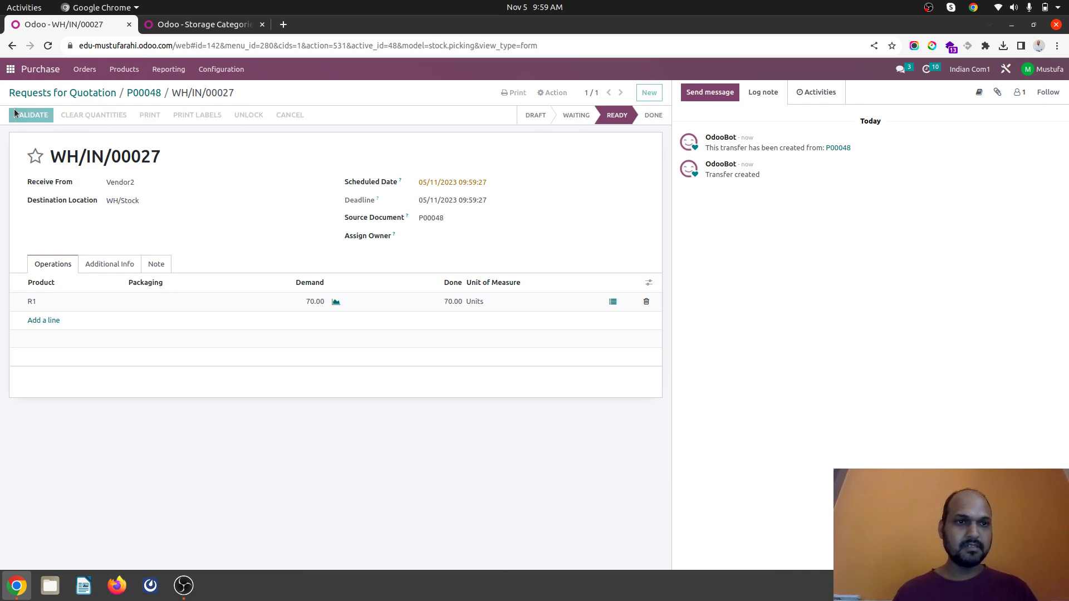
Step: Show the stock-by-location report grouped by location with WH/Stock/C1 expanded
left_click(187, 26)
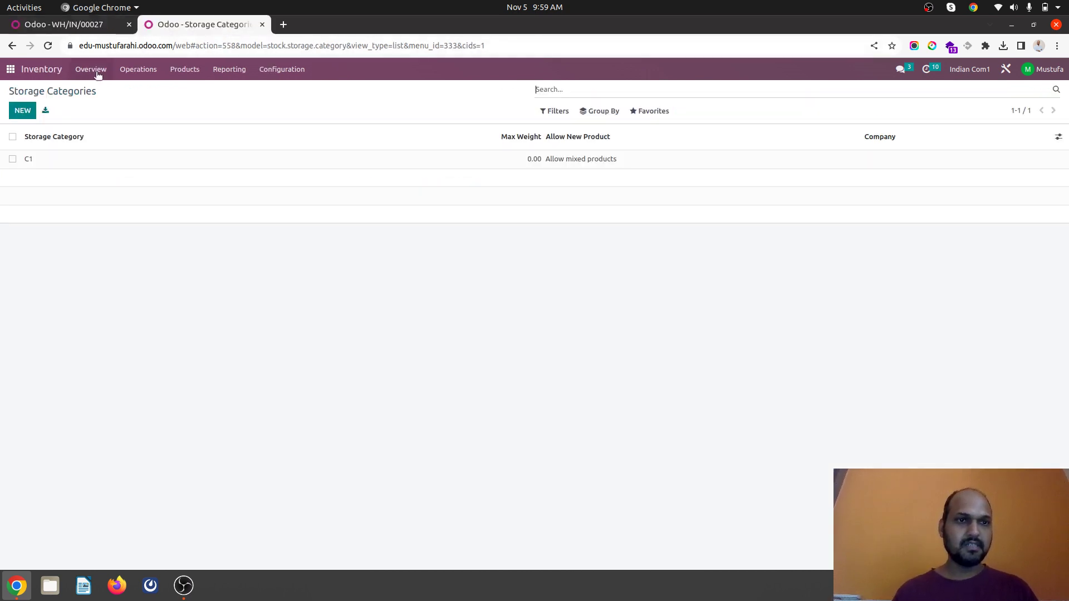
left_click(216, 71)
left_click(224, 104)
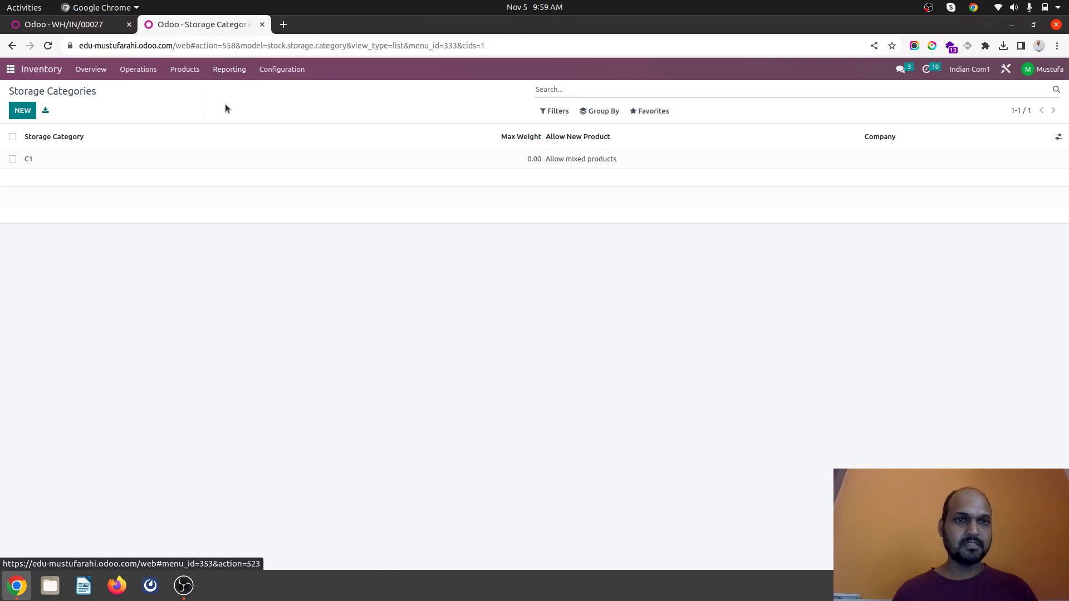
left_click(604, 111)
left_click(600, 143)
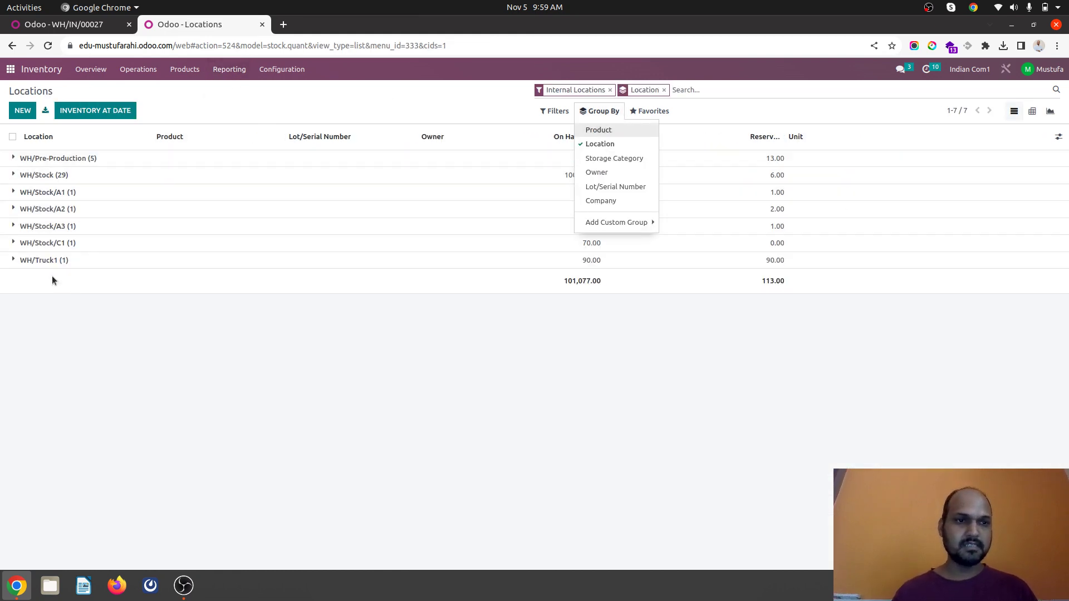
left_click(78, 243)
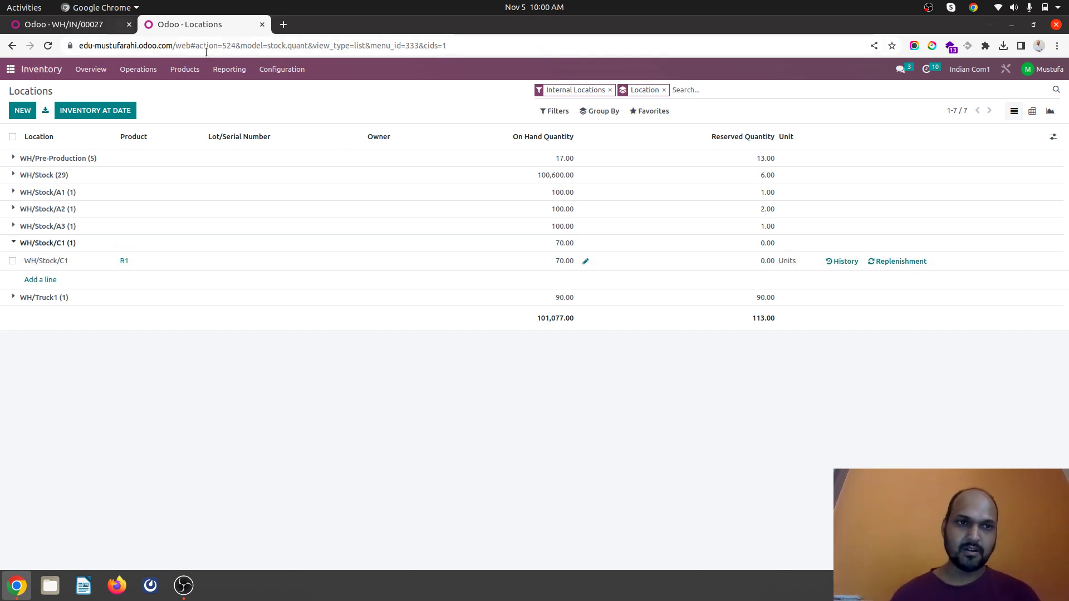
Step: Create storage category C2 allowing new products only if all products are the same
left_click(266, 68)
left_click(291, 192)
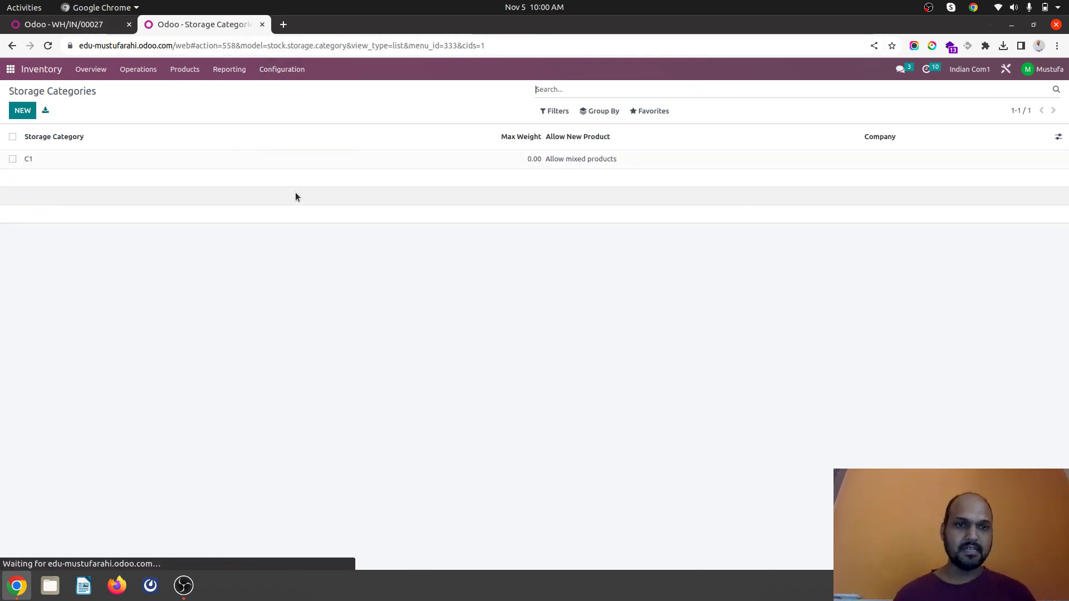
left_click(25, 110)
type("C2")
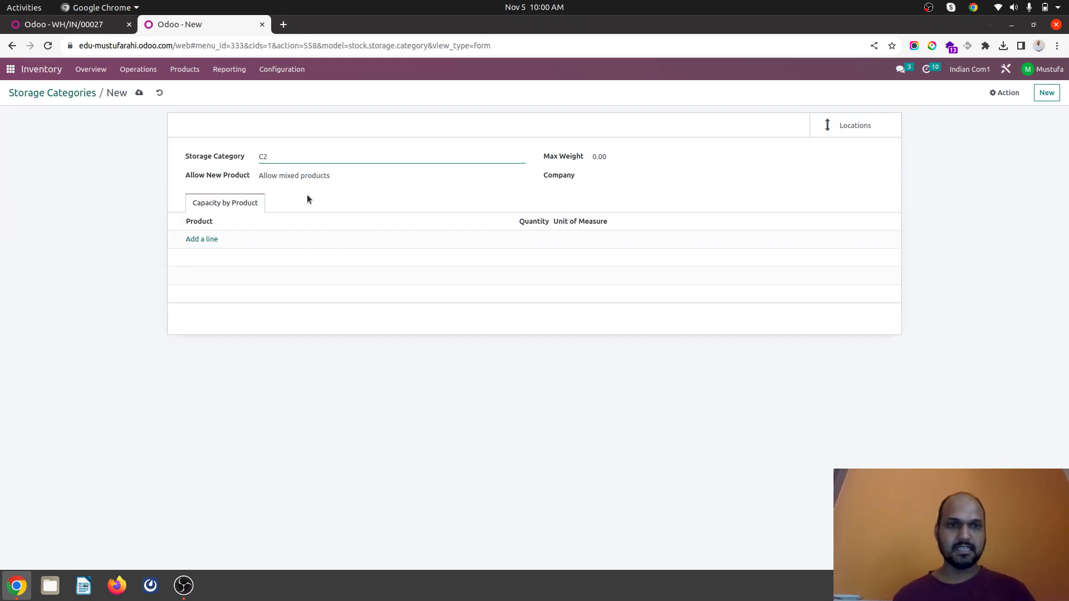
left_click(303, 174)
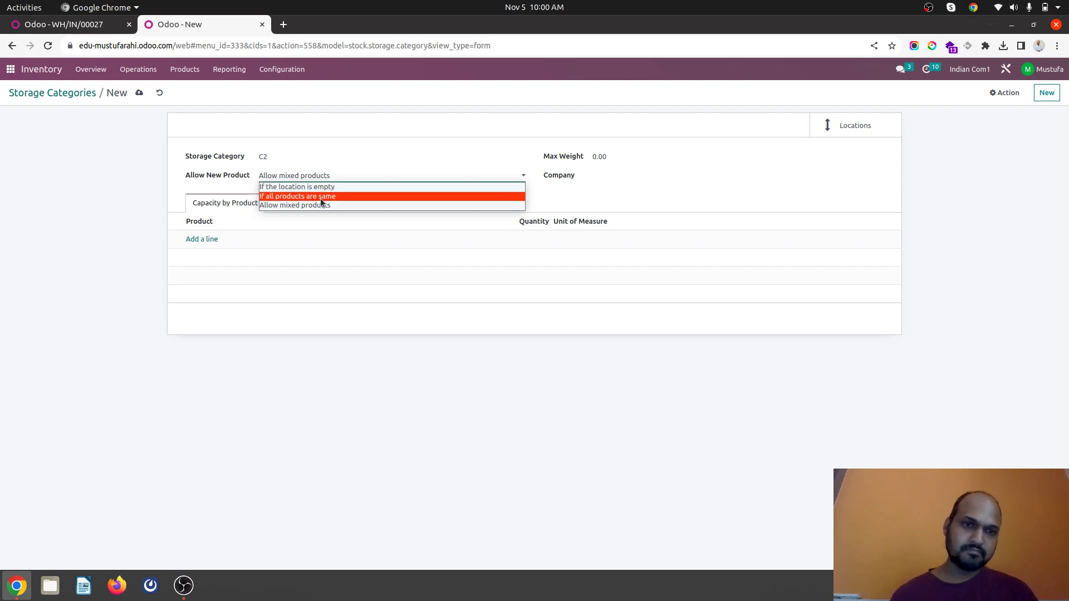
left_click(320, 196)
Step: Give C2 capacities of 100 units each for R2 and R1, then save it
left_click(206, 240)
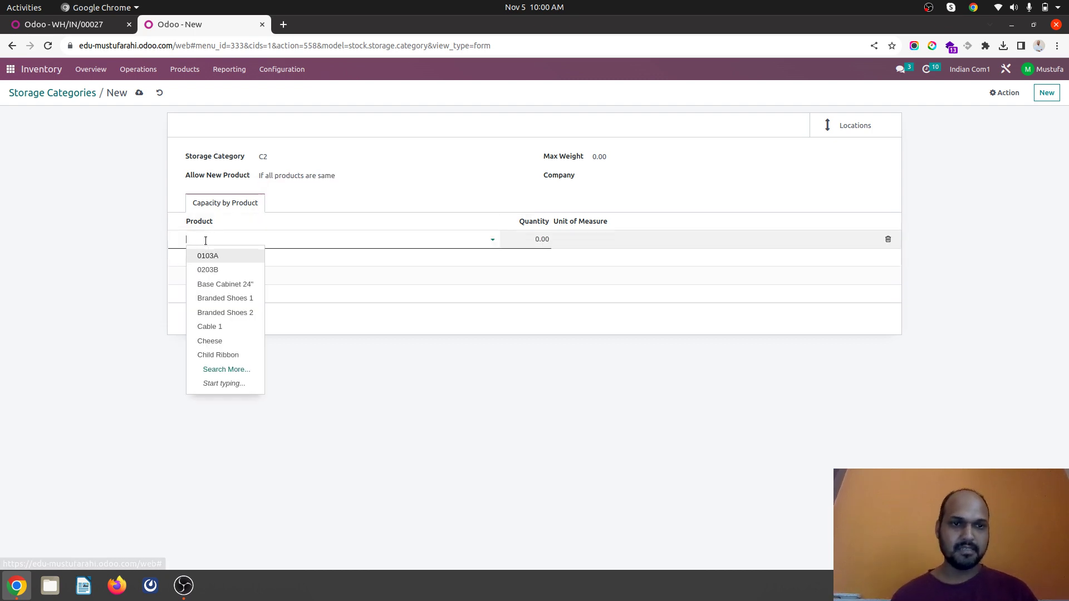
type("R2")
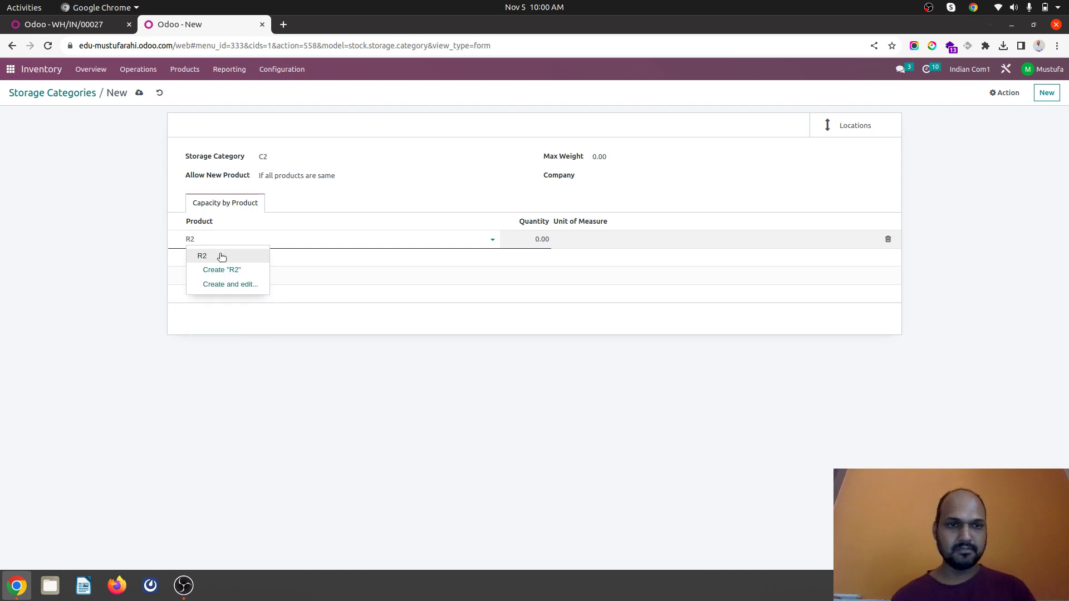
left_click(220, 255)
left_click(540, 240)
type("100")
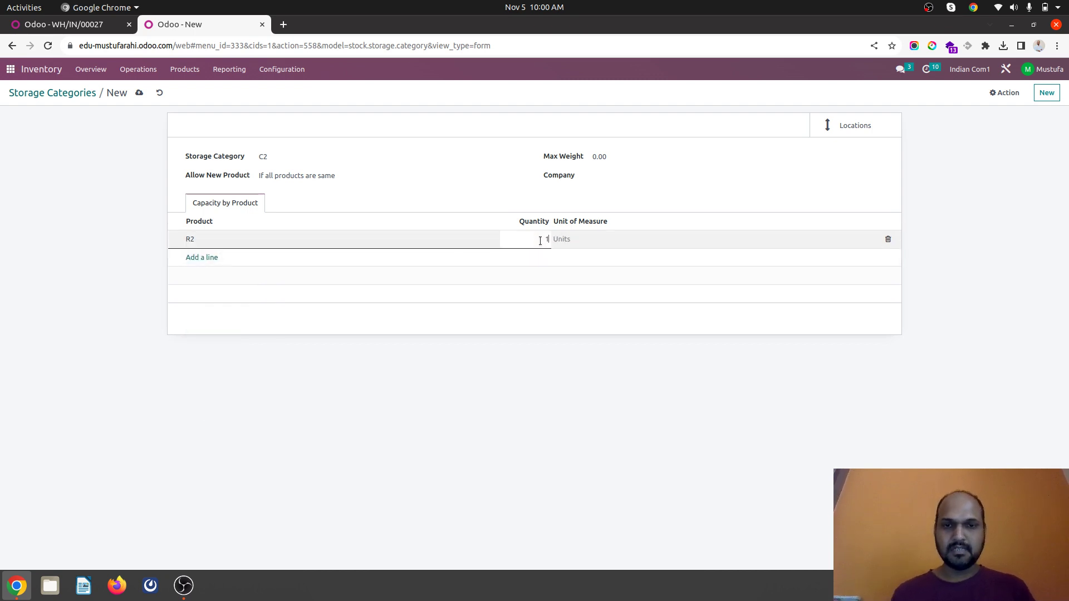
key("Return")
type("R")
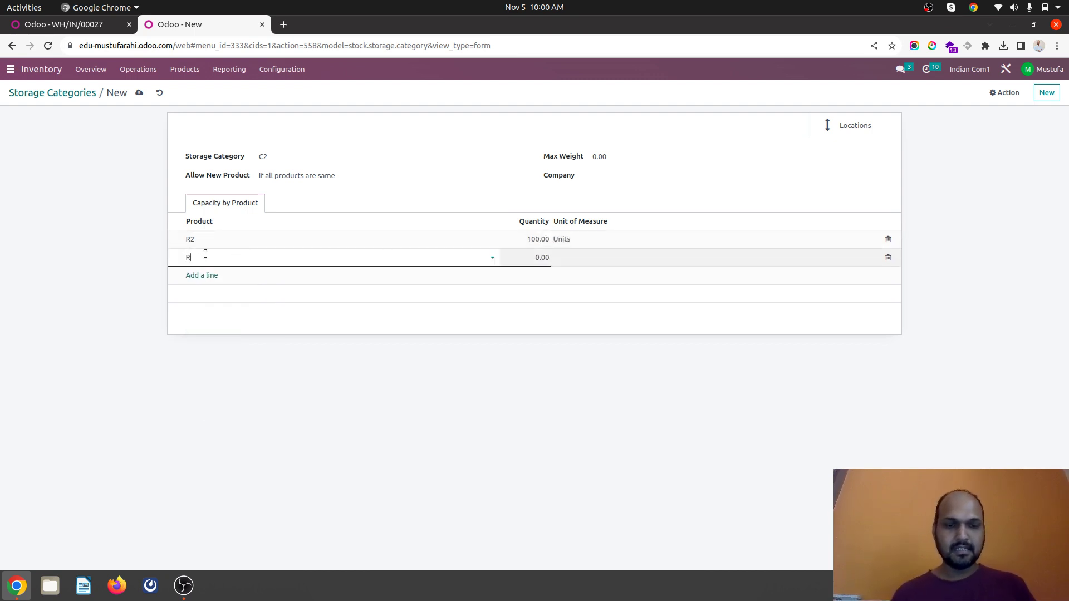
type("1")
left_click(252, 274)
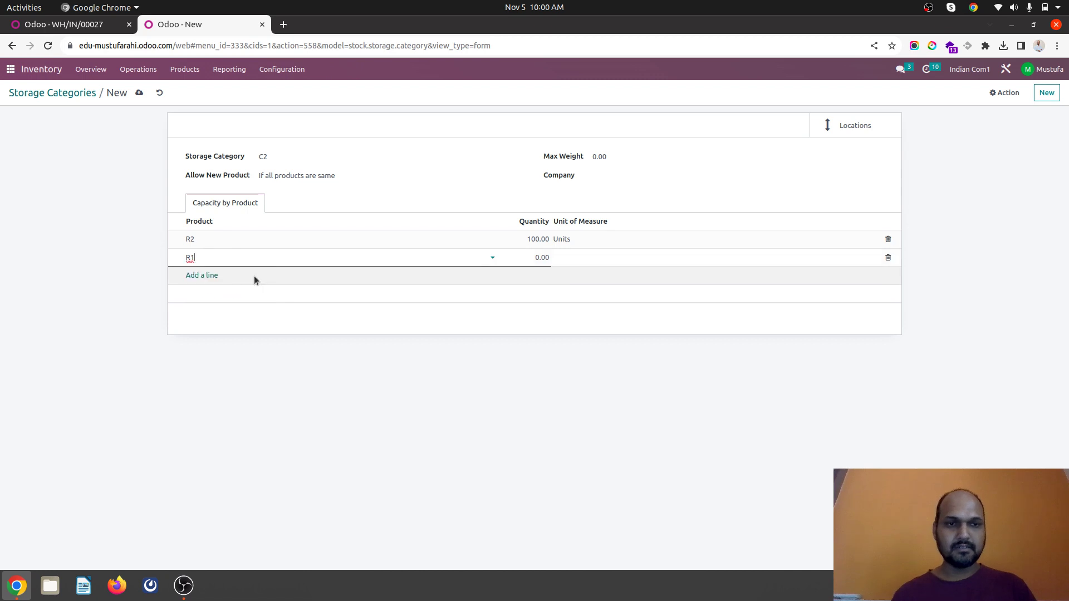
left_click(531, 256)
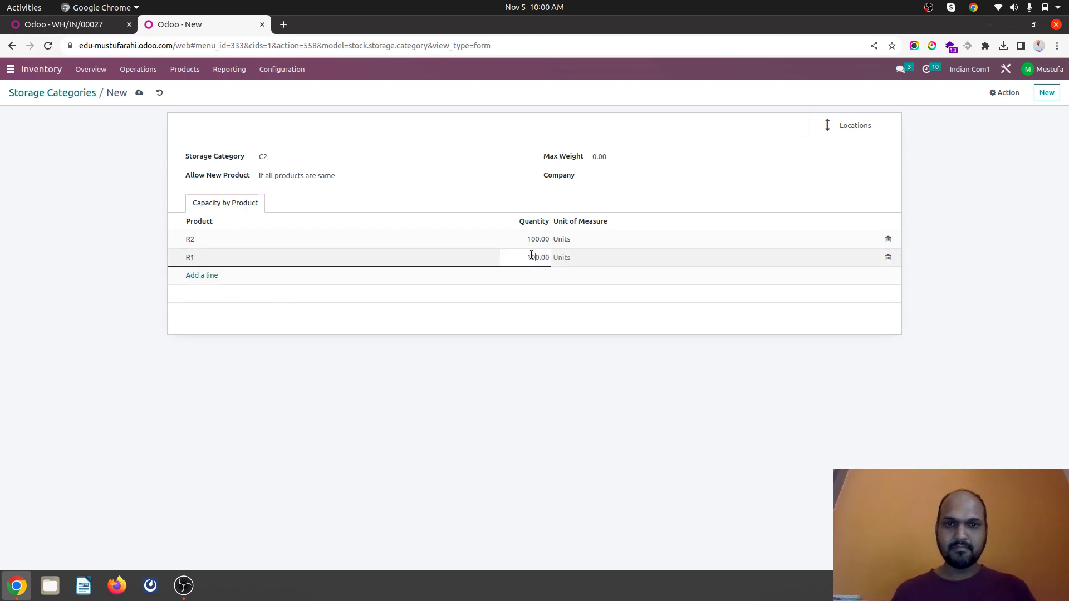
type("10")
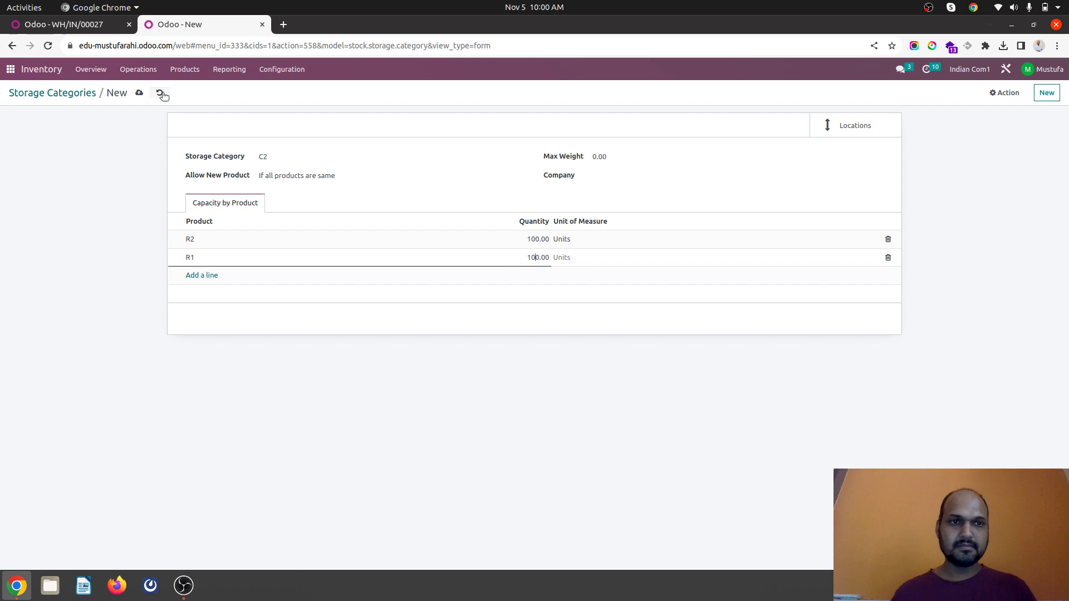
left_click(139, 93)
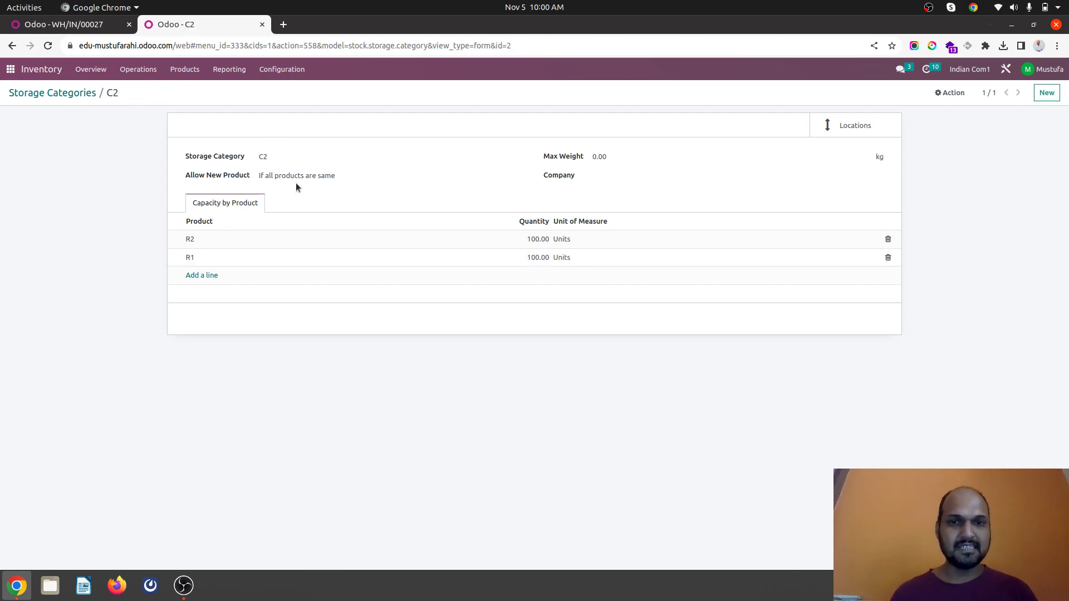
Step: Filter products by 'r' and set R1's weight to 1 kg
left_click(193, 71)
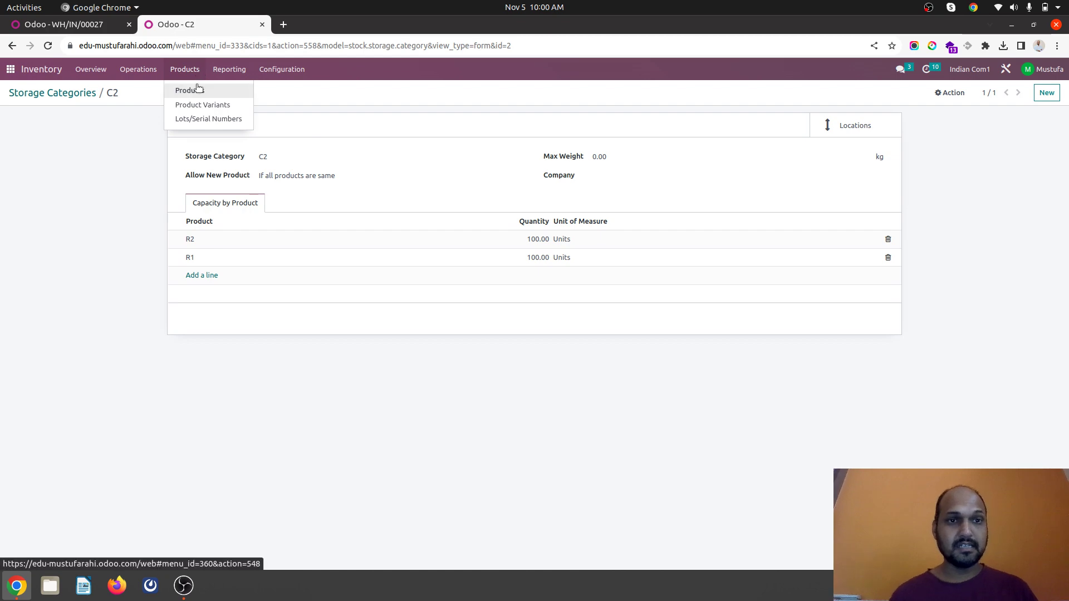
left_click(191, 90)
type("r")
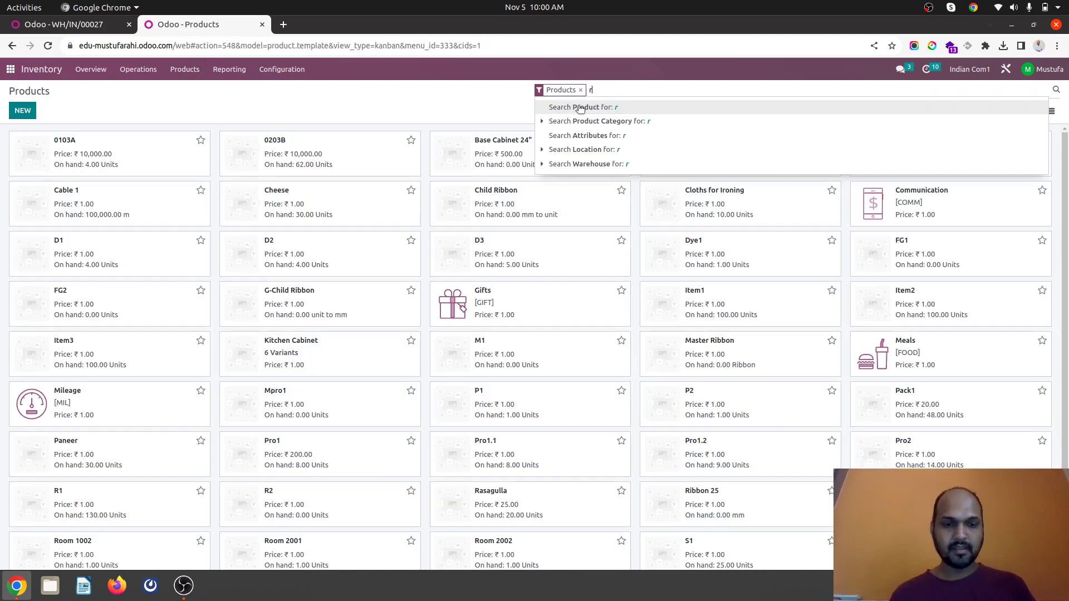
left_click(580, 107)
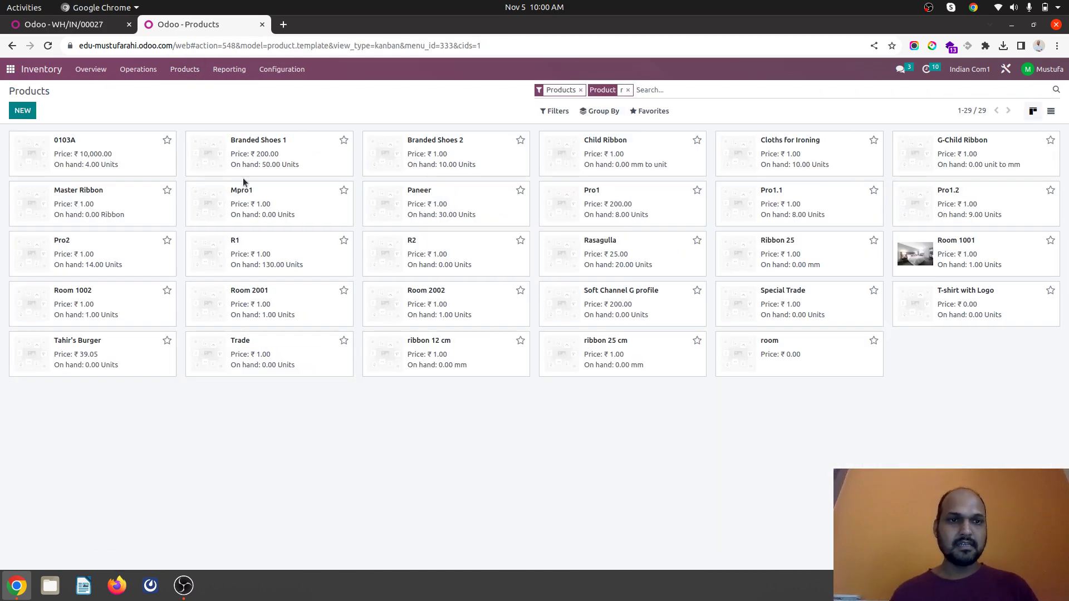
left_click(258, 264)
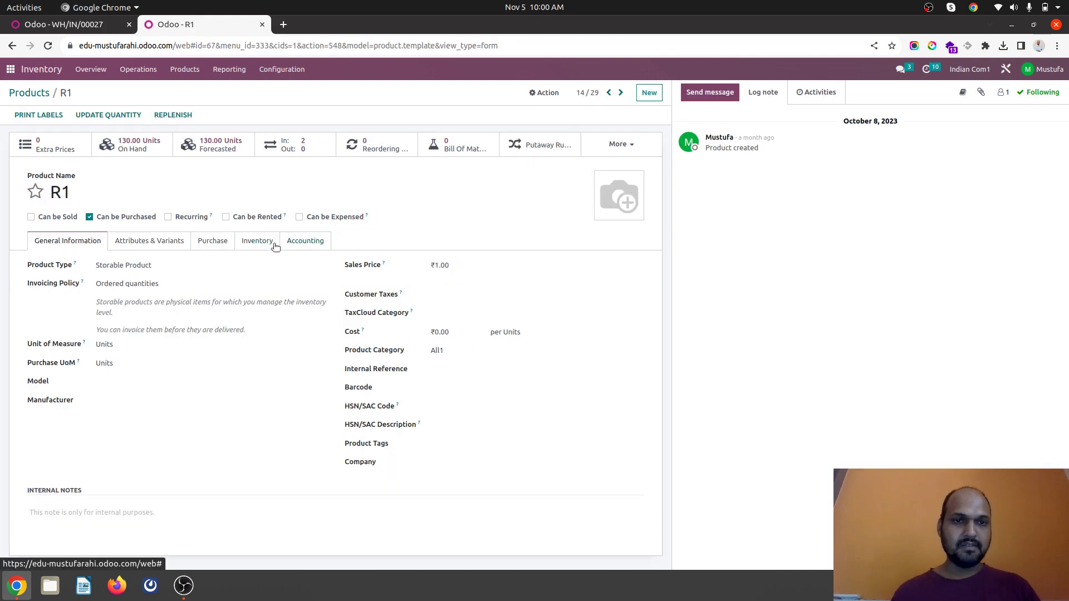
left_click(274, 247)
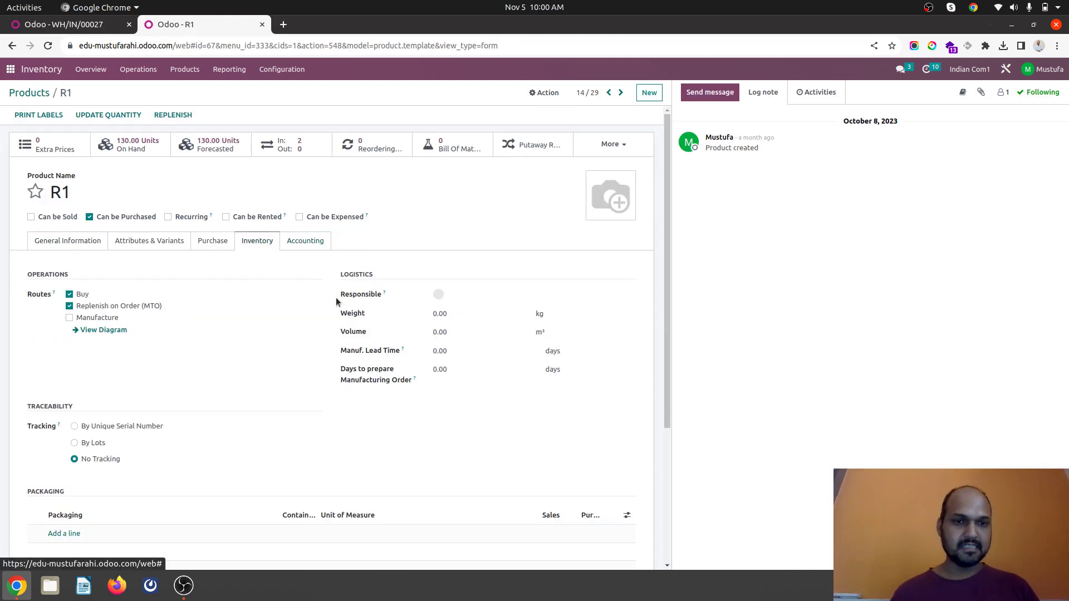
left_click(450, 312)
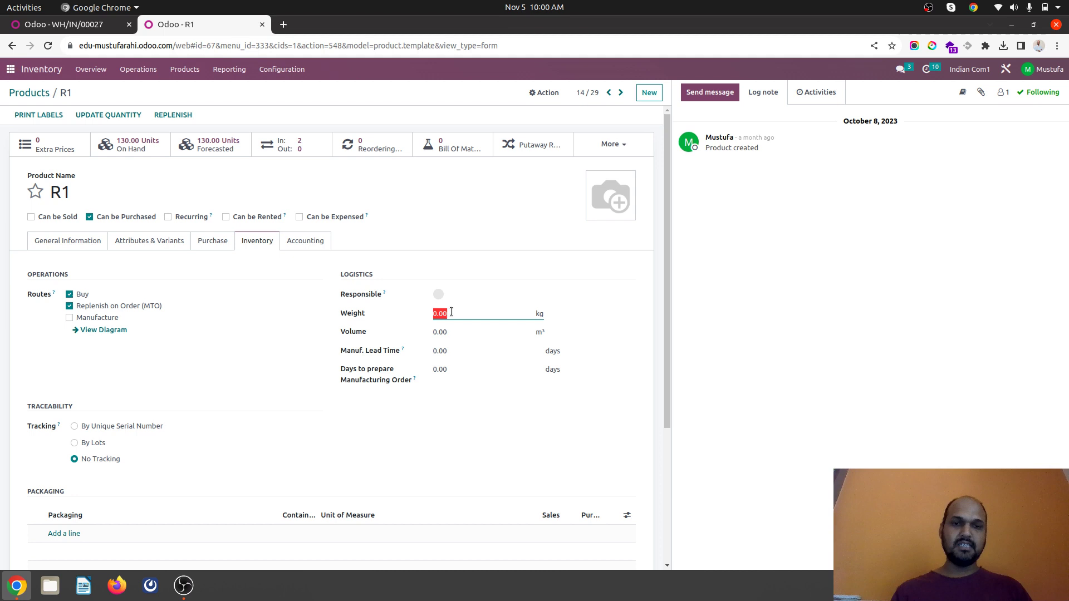
type("1")
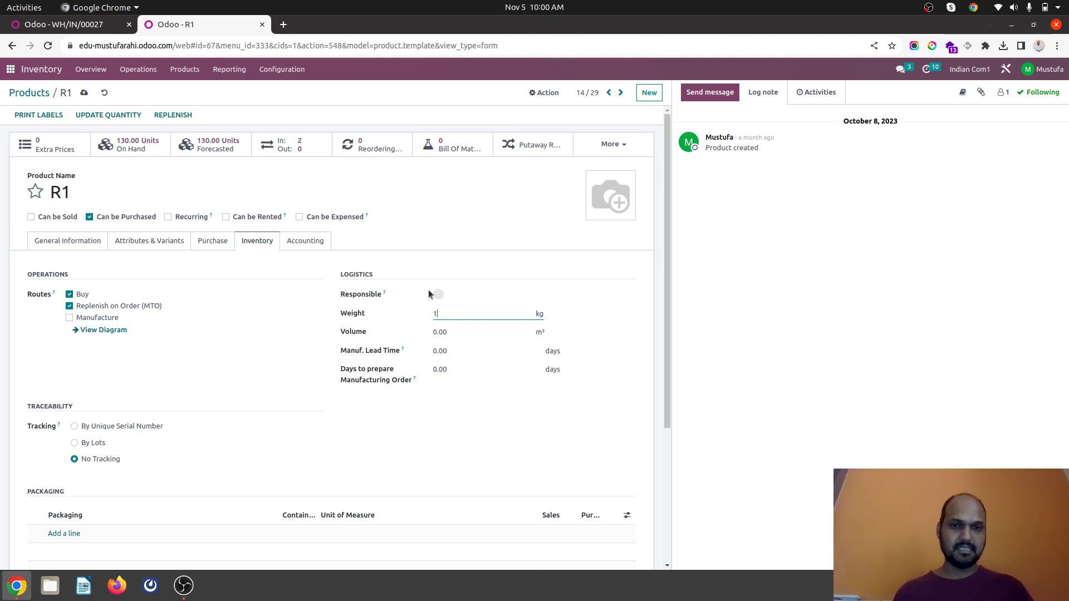
left_click(620, 93)
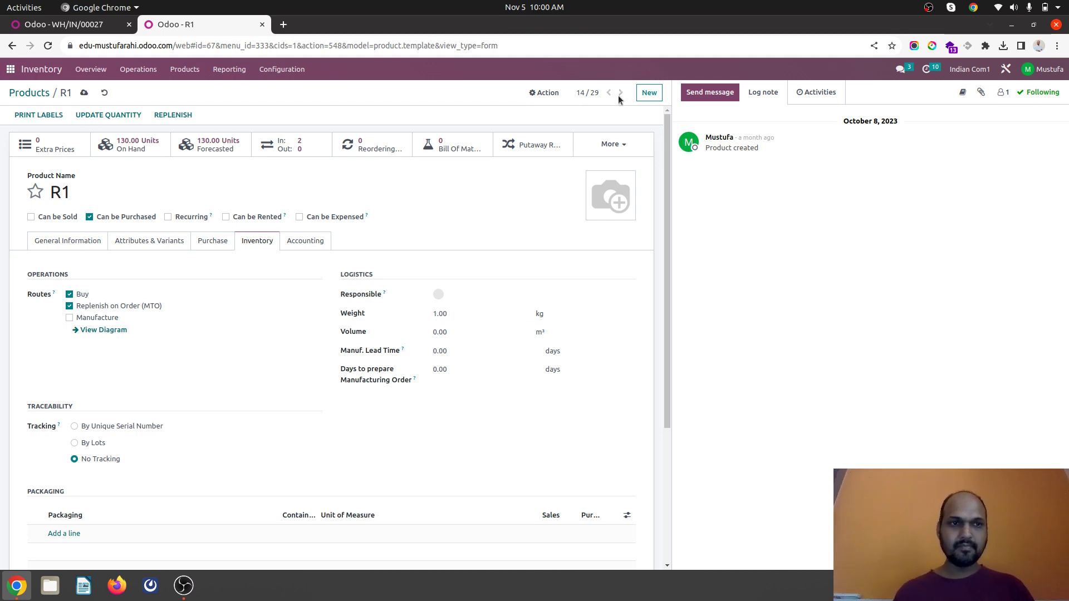
Step: Set product R2's weight to 0.50 kg and save it
left_click(467, 309)
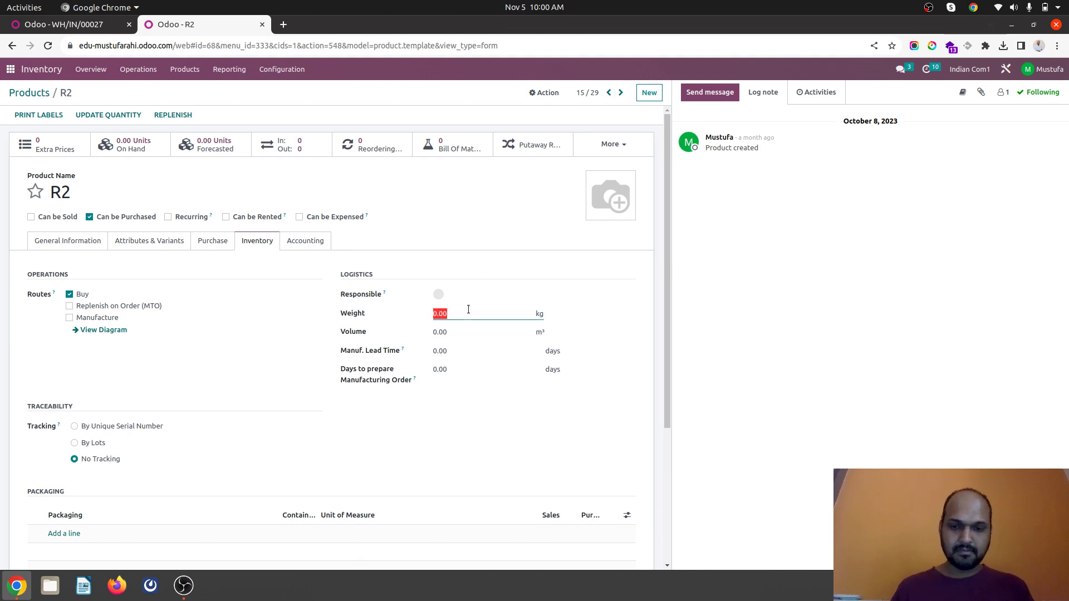
type("0")
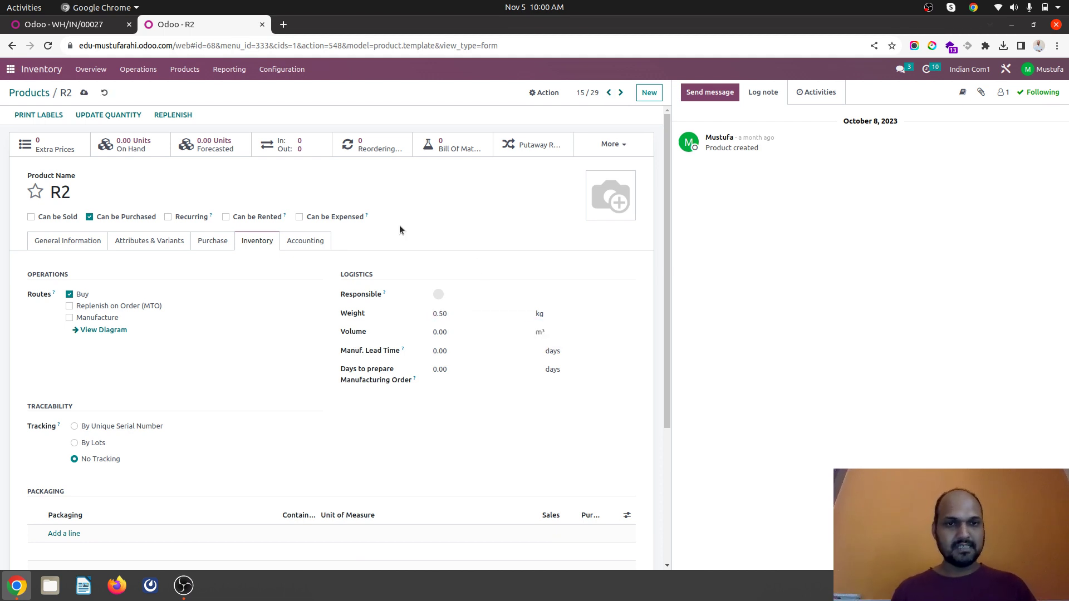
left_click(84, 93)
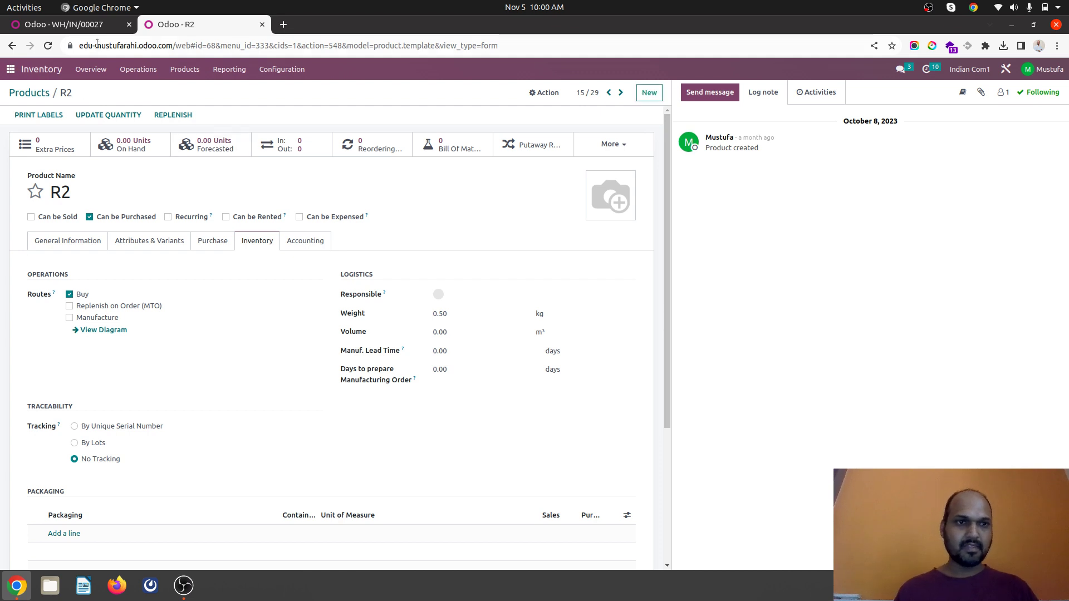
left_click(83, 26)
left_click(176, 25)
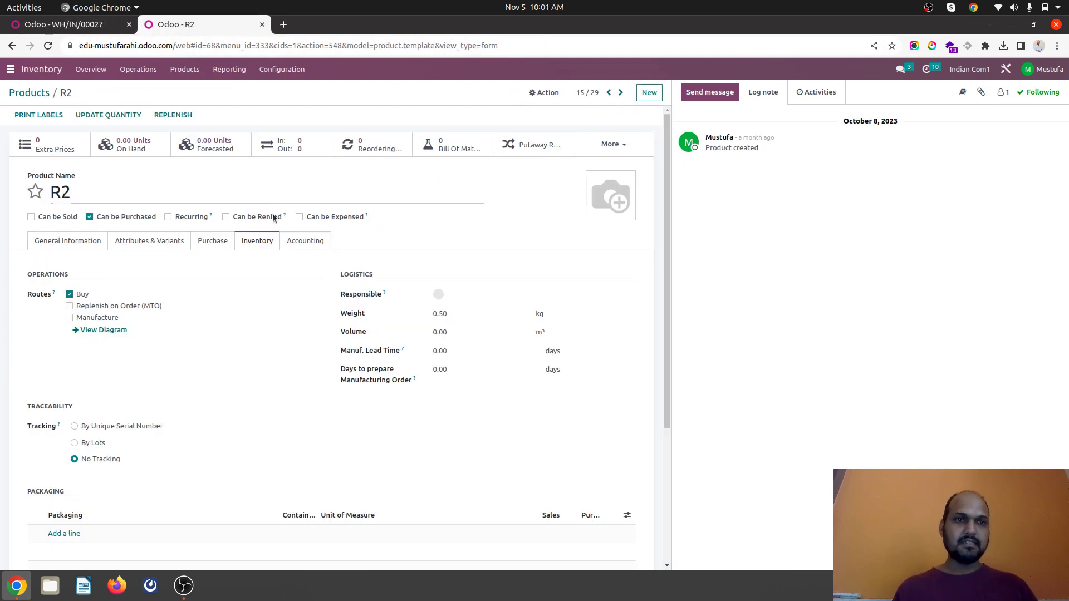
Step: Set storage category C2's maximum weight to 50 kg and save
left_click(282, 69)
left_click(296, 190)
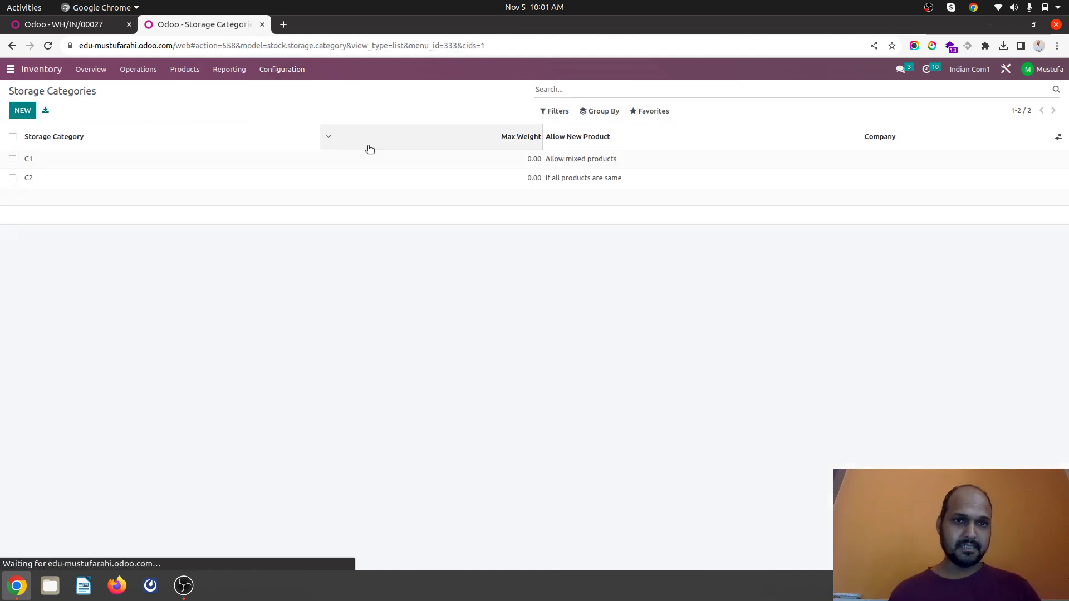
left_click(533, 187)
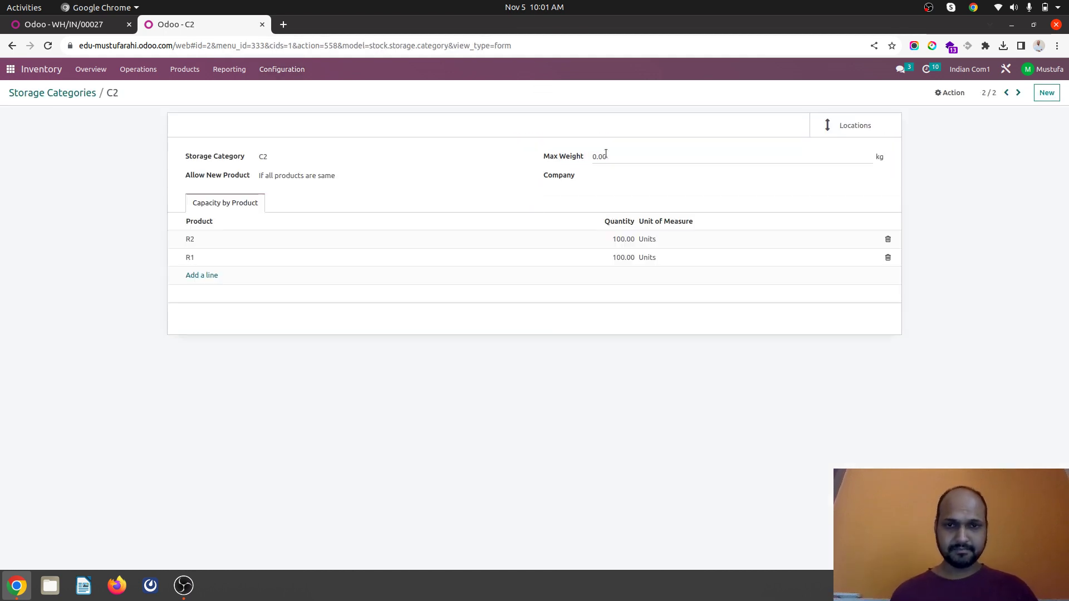
left_click(608, 156)
double_click(612, 156)
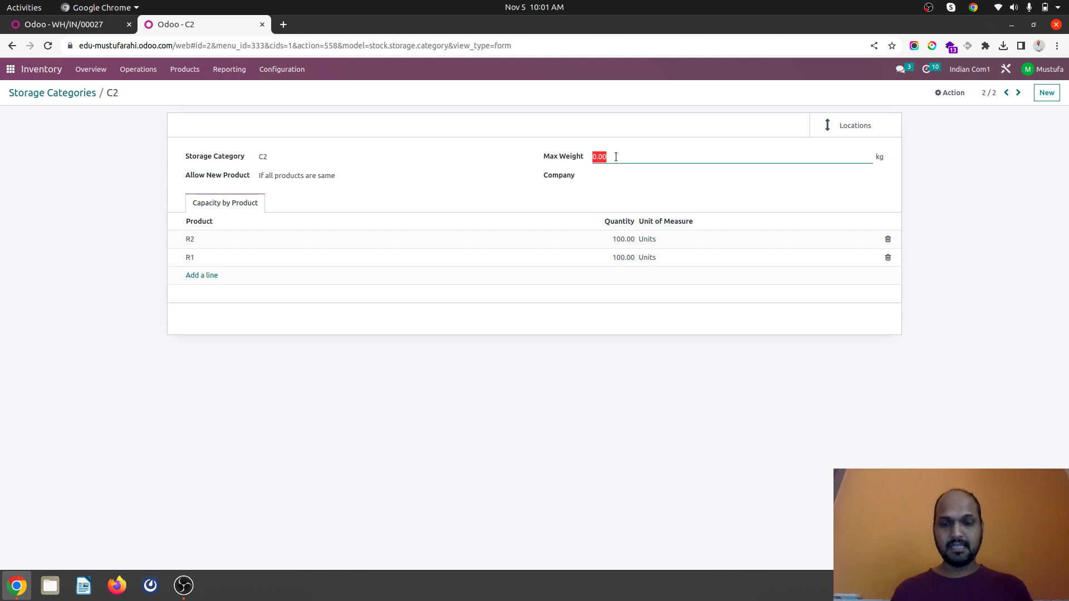
type("100")
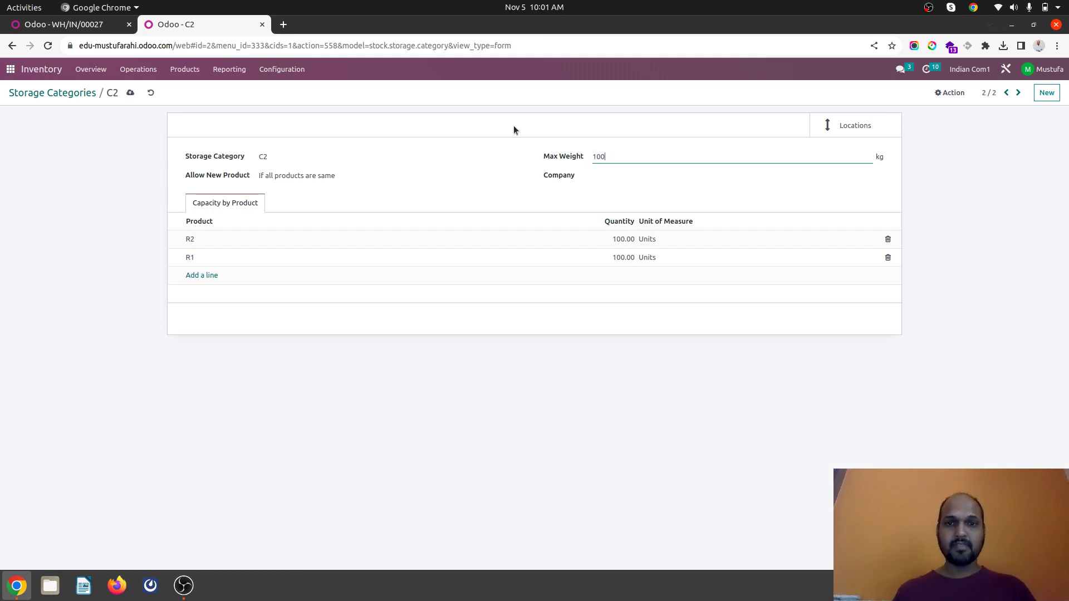
key("BackSpace")
key("BackSpace")
key("BackSpace")
type("50")
left_click(493, 110)
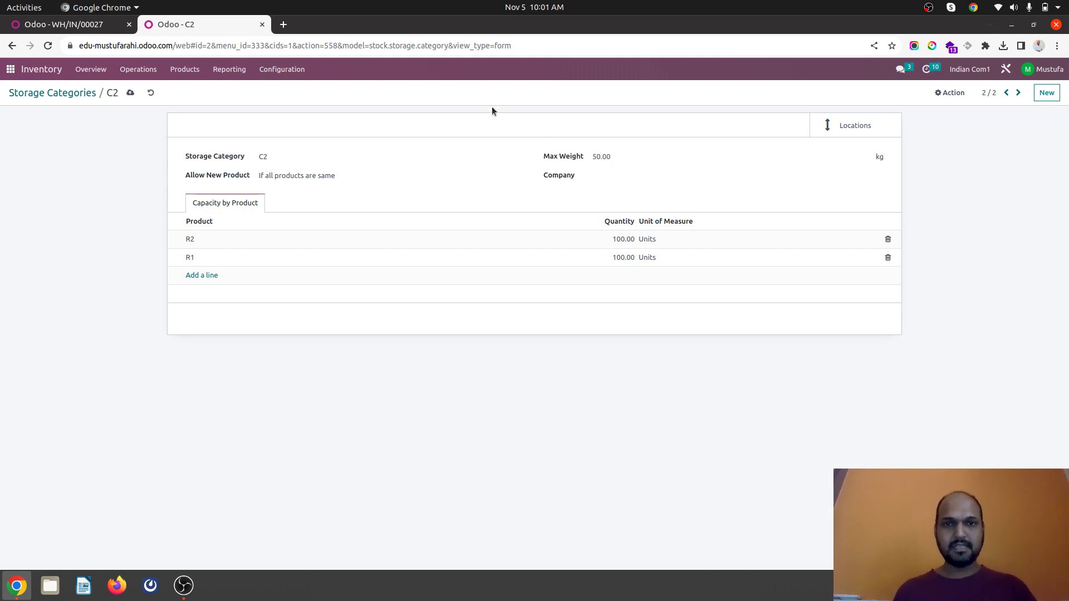
left_click(130, 93)
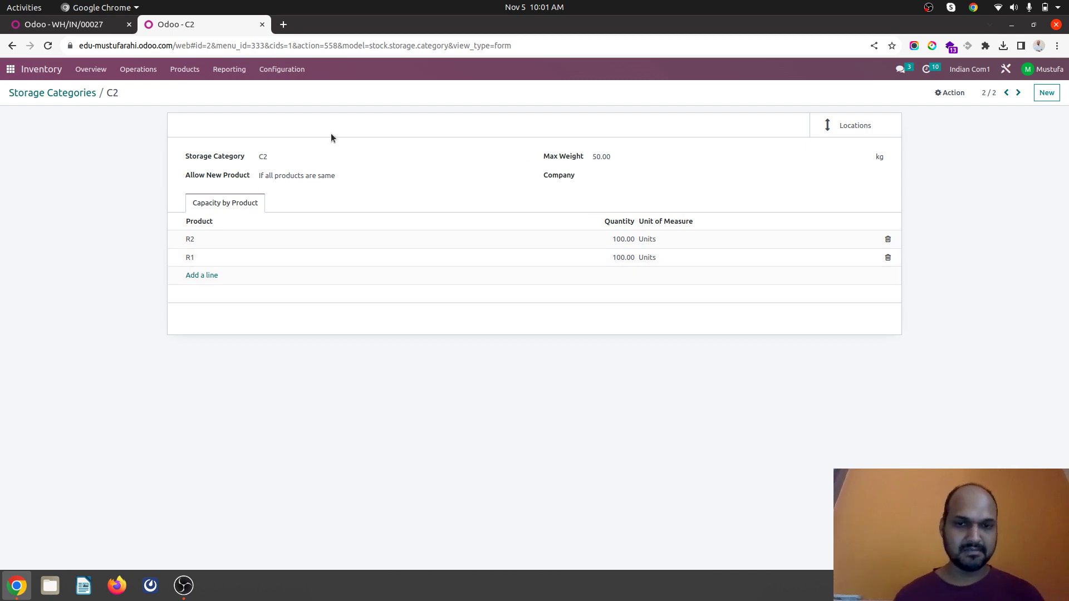
Step: Open product R2 from C2's capacity line and check its 0.50 kg weight
left_click(190, 240)
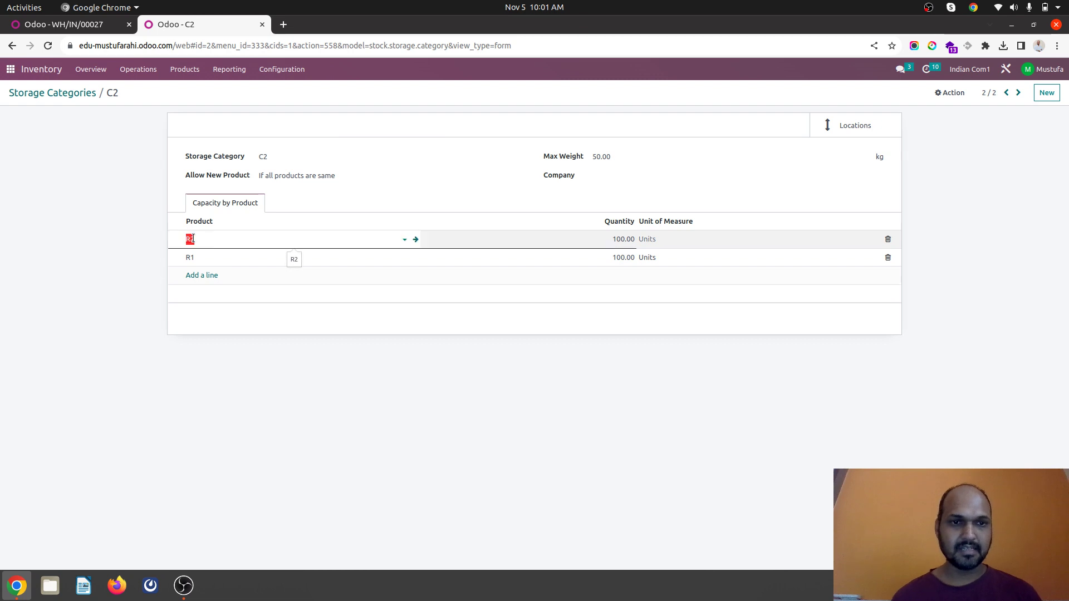
left_click(415, 239)
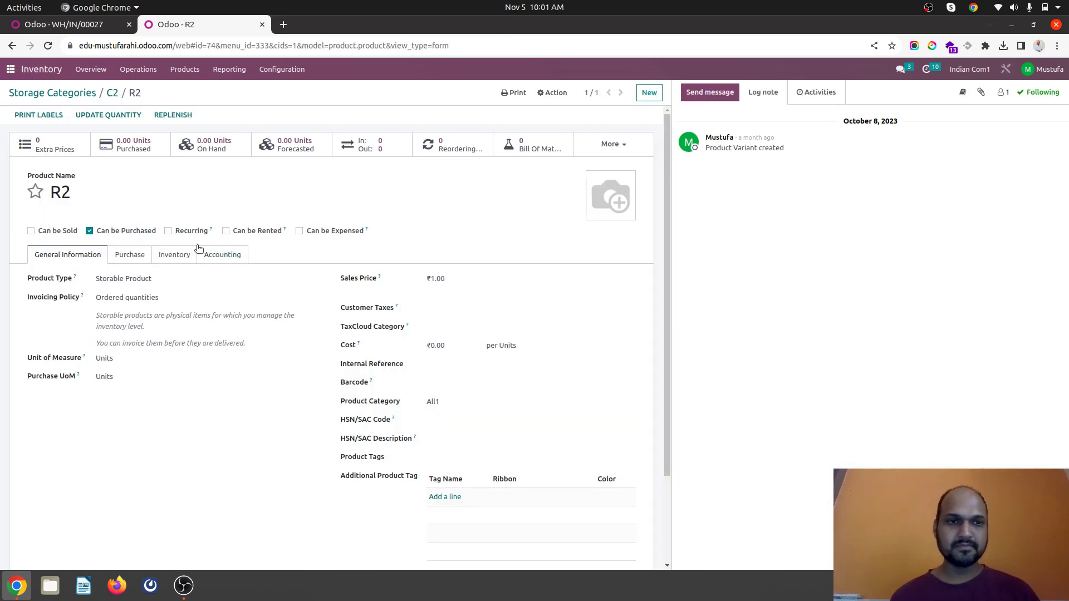
left_click(189, 255)
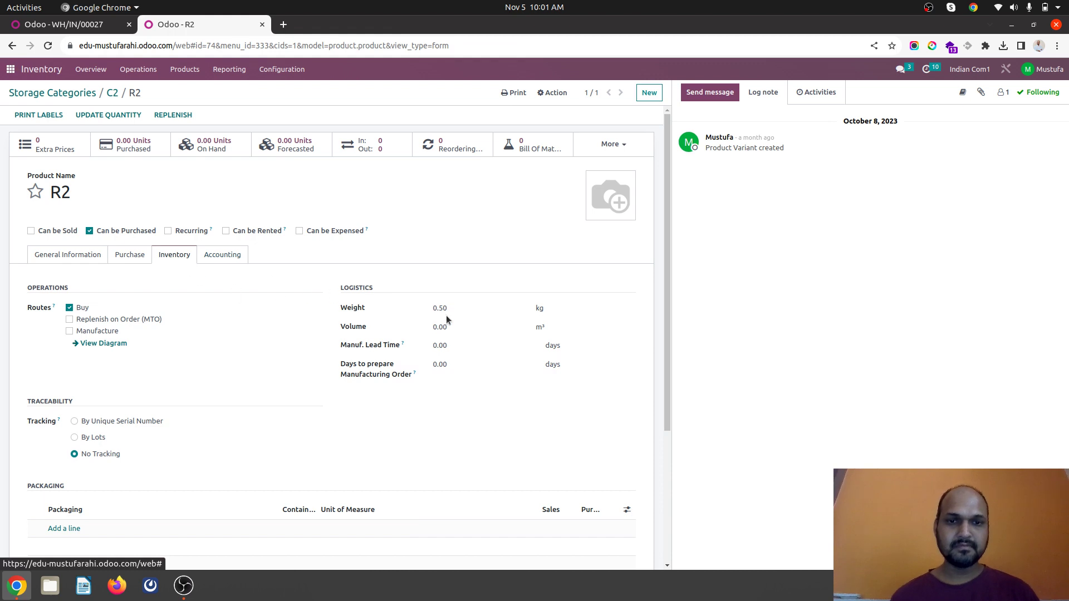
Step: Start a new request for quotation with Vendor1 as the vendor
left_click(92, 26)
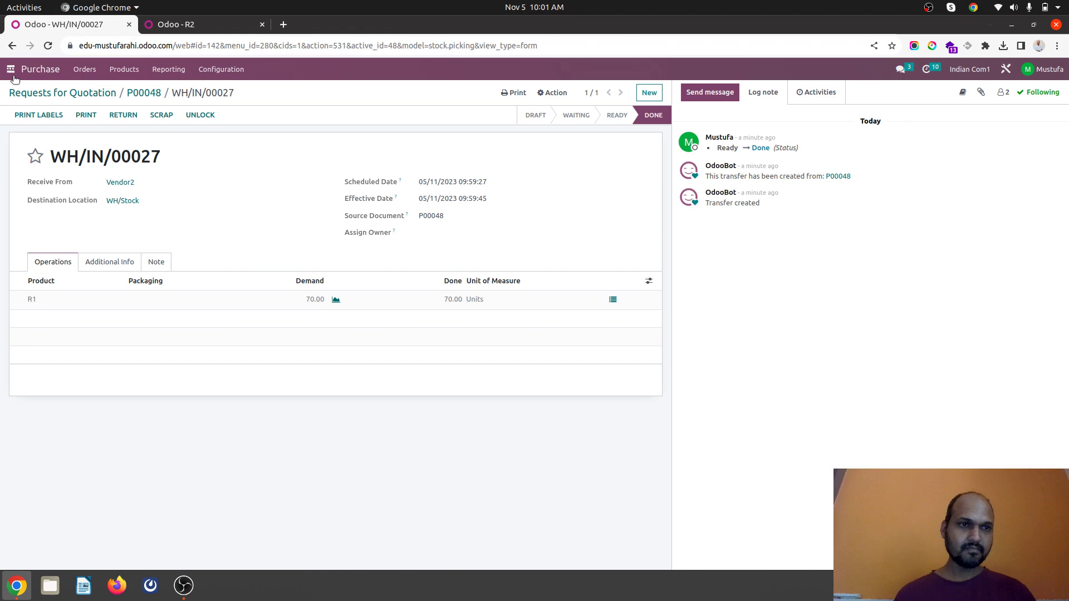
left_click(141, 94)
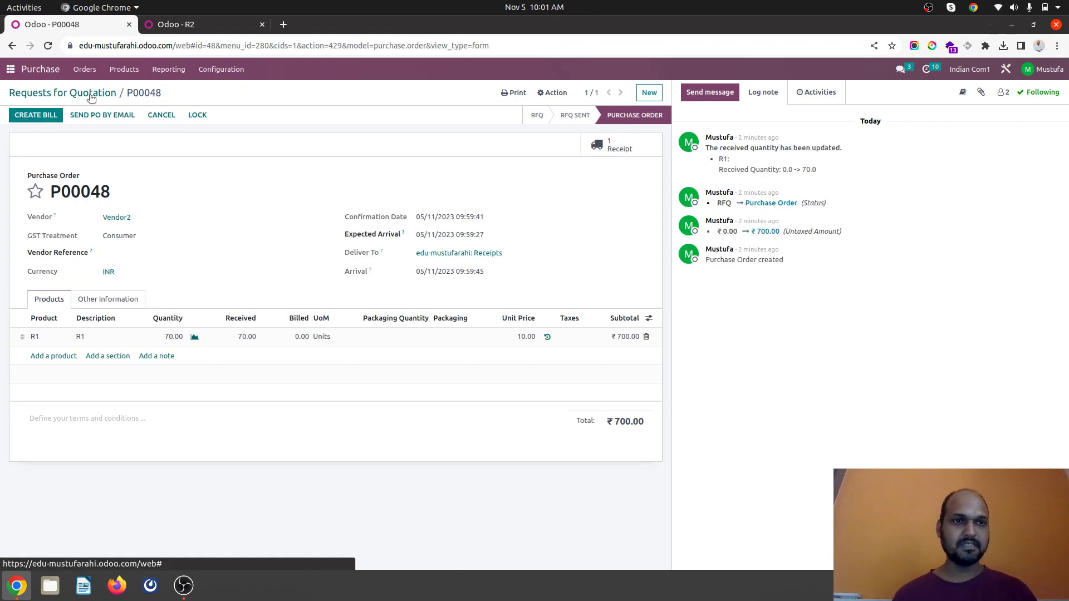
left_click(89, 94)
left_click(25, 113)
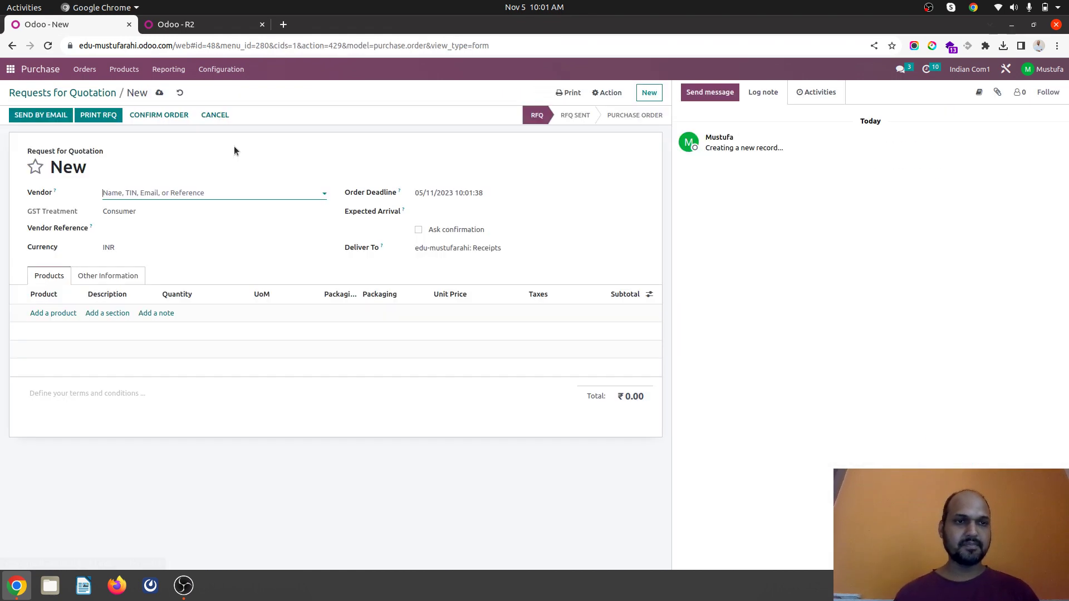
left_click(166, 191)
left_click(145, 215)
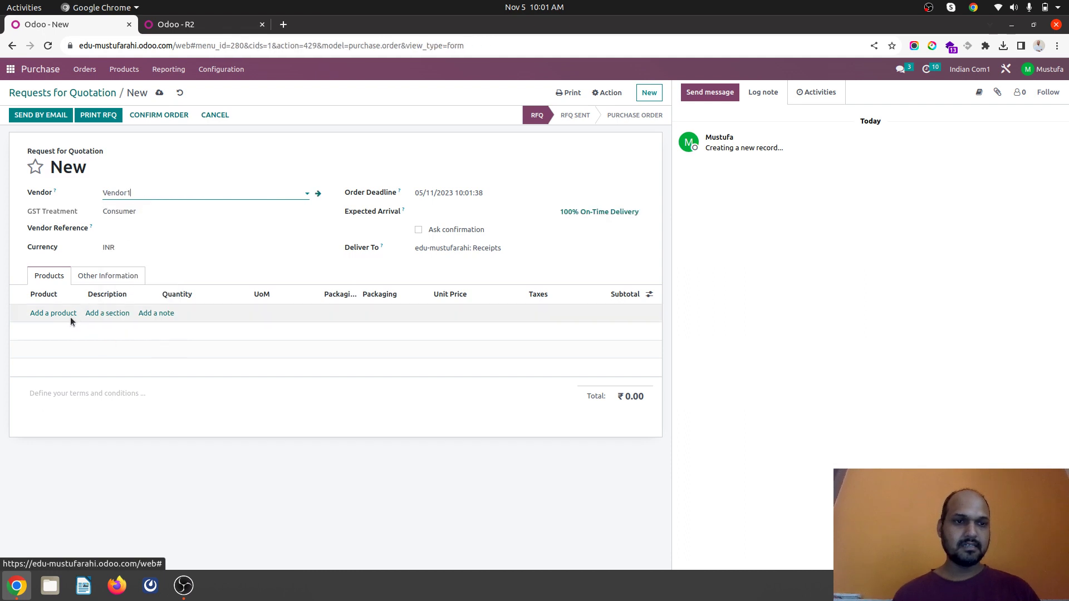
Step: Add an order line for 25 units of R1
left_click(63, 316)
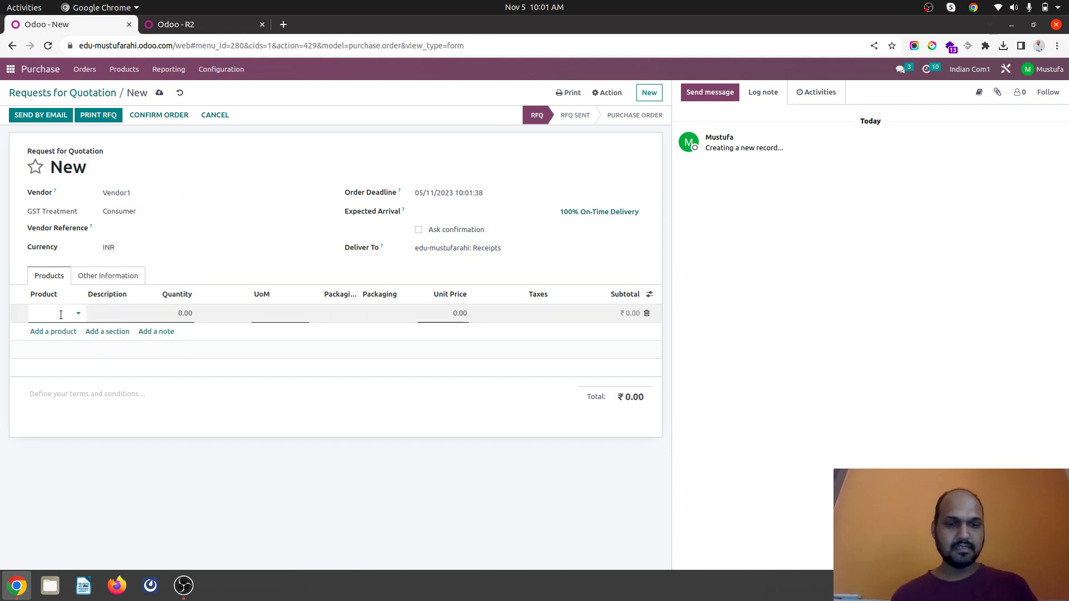
left_click(62, 330)
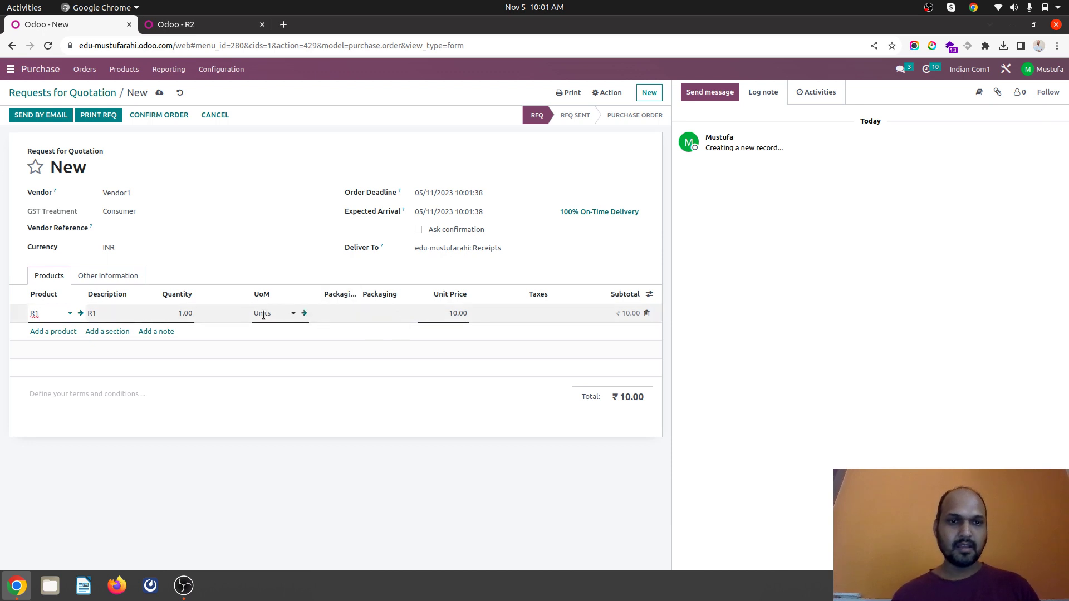
left_click(185, 312)
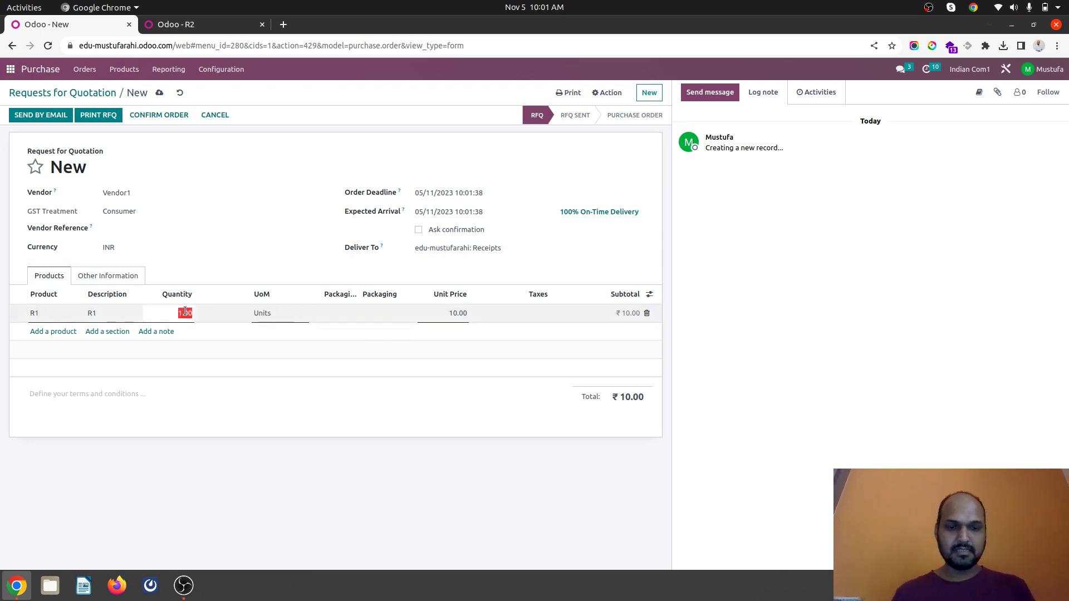
key("Tab")
left_click(66, 338)
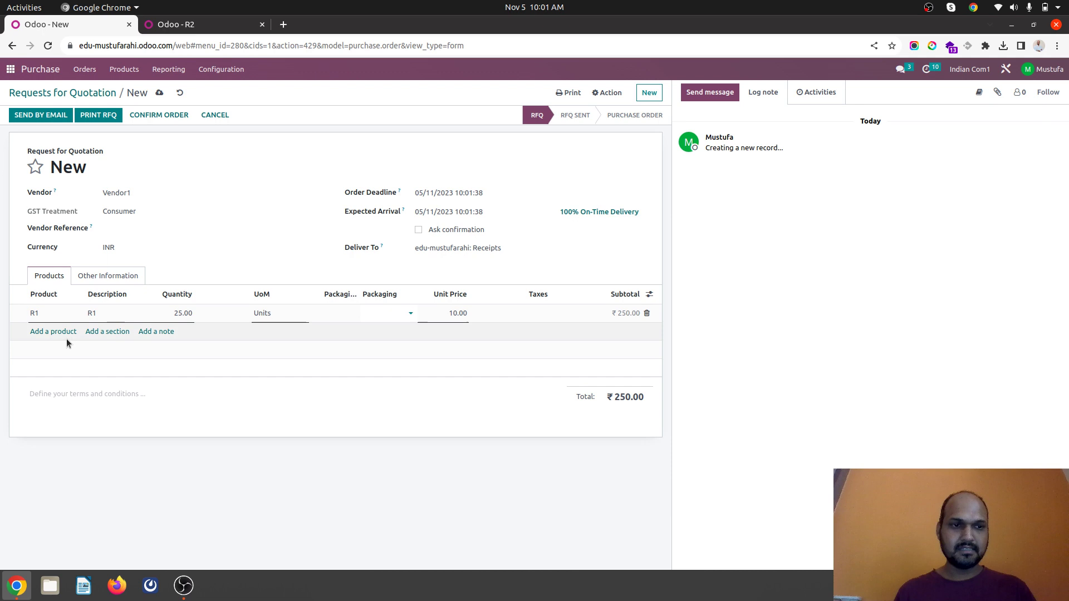
Step: Add an order line for 50 units of R2 at unit price 10
left_click(61, 331)
type("r")
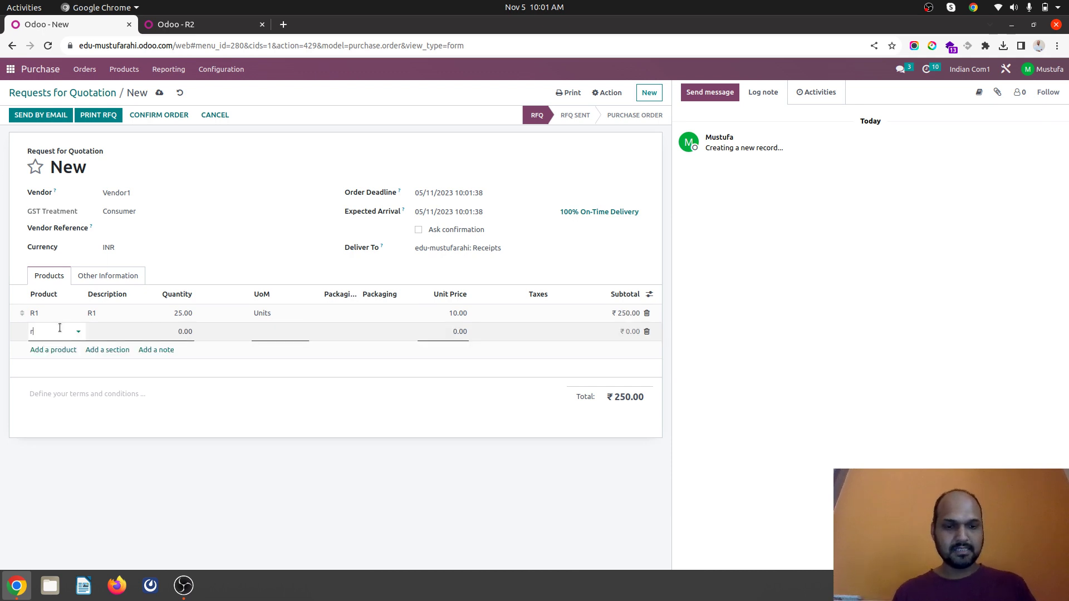
type("2")
left_click(56, 346)
left_click(168, 336)
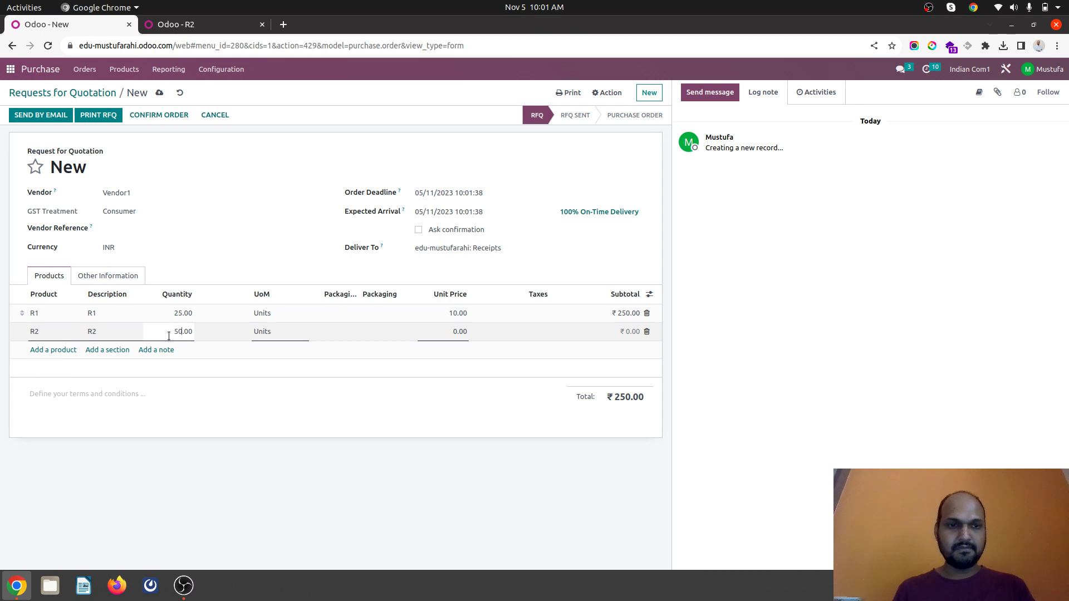
key("Tab")
left_click(436, 329)
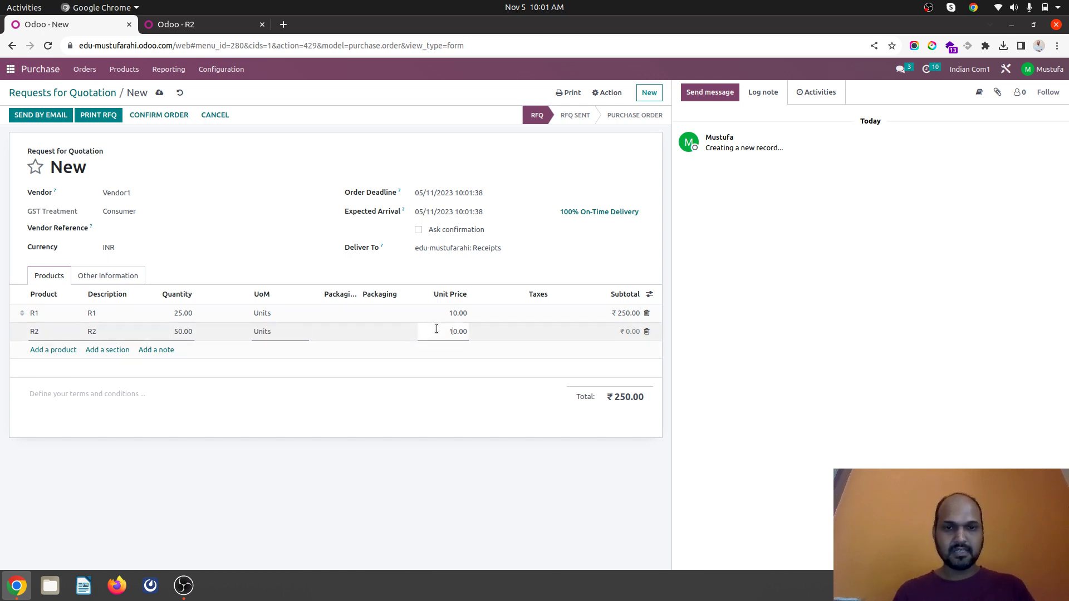
type("1")
Step: Save and confirm order P00049, then receive and validate receipt WH/IN/00028
left_click(159, 92)
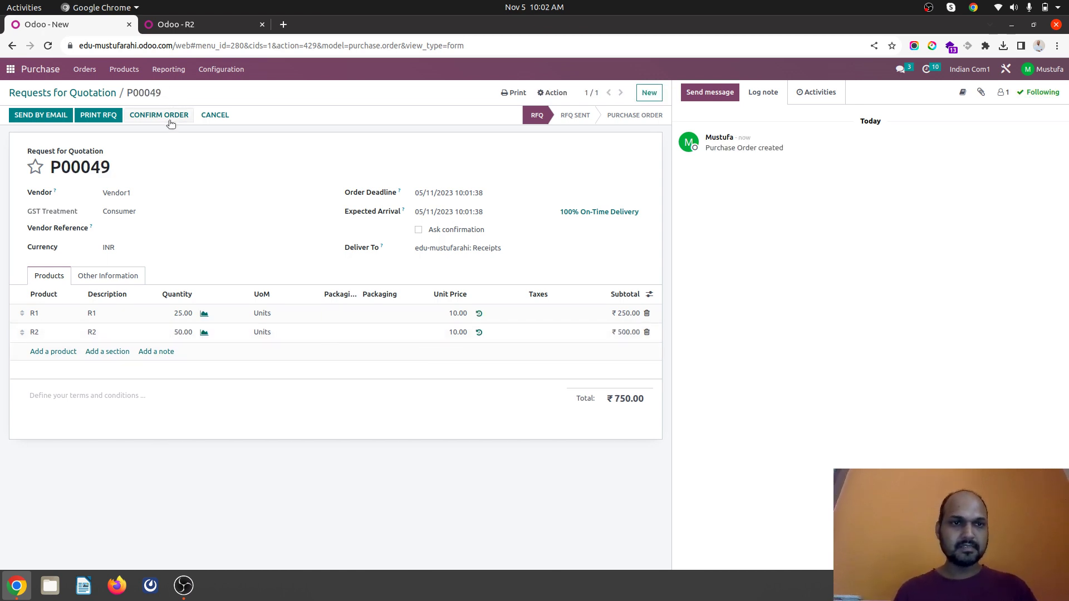
left_click(168, 117)
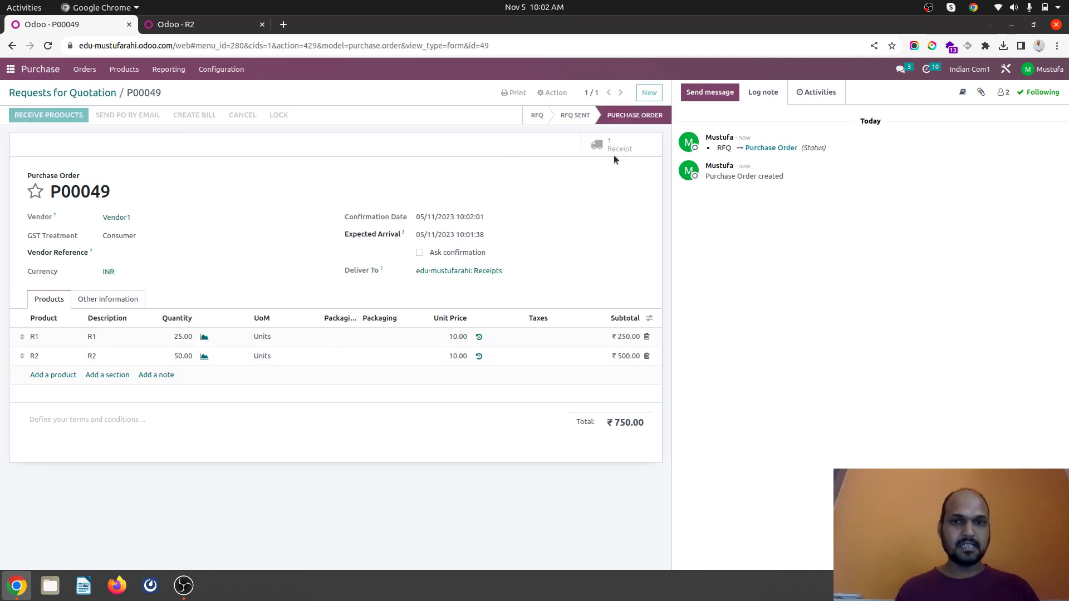
left_click(613, 155)
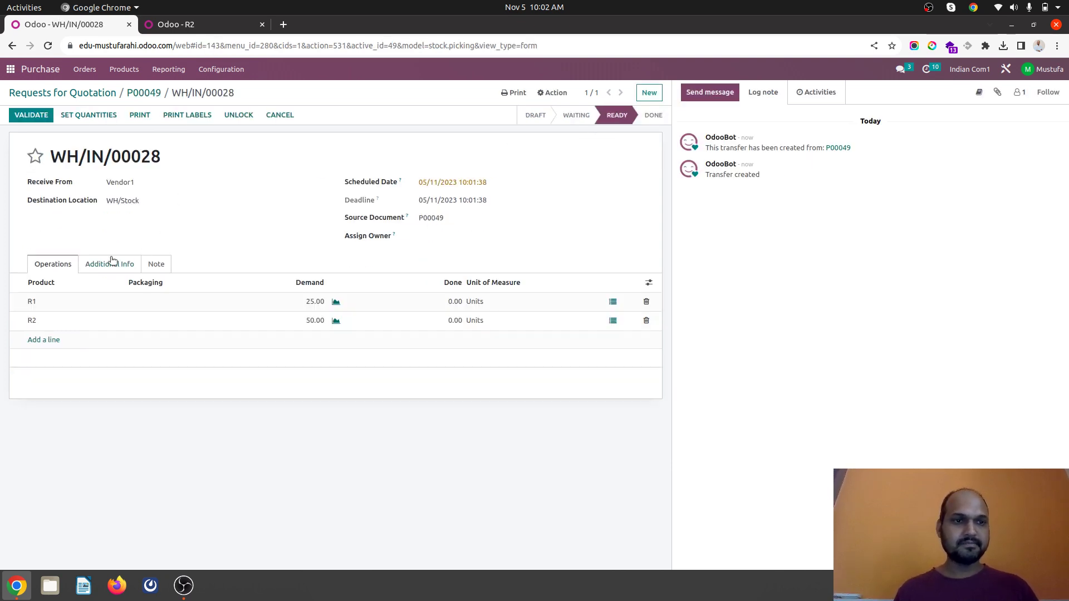
left_click(88, 115)
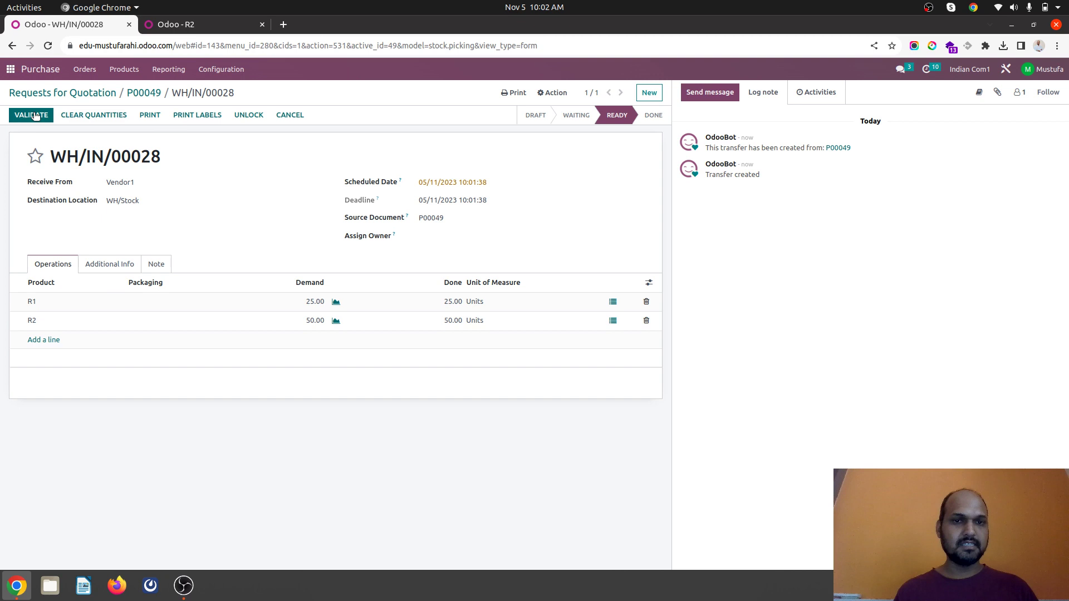
left_click(34, 116)
left_click(172, 28)
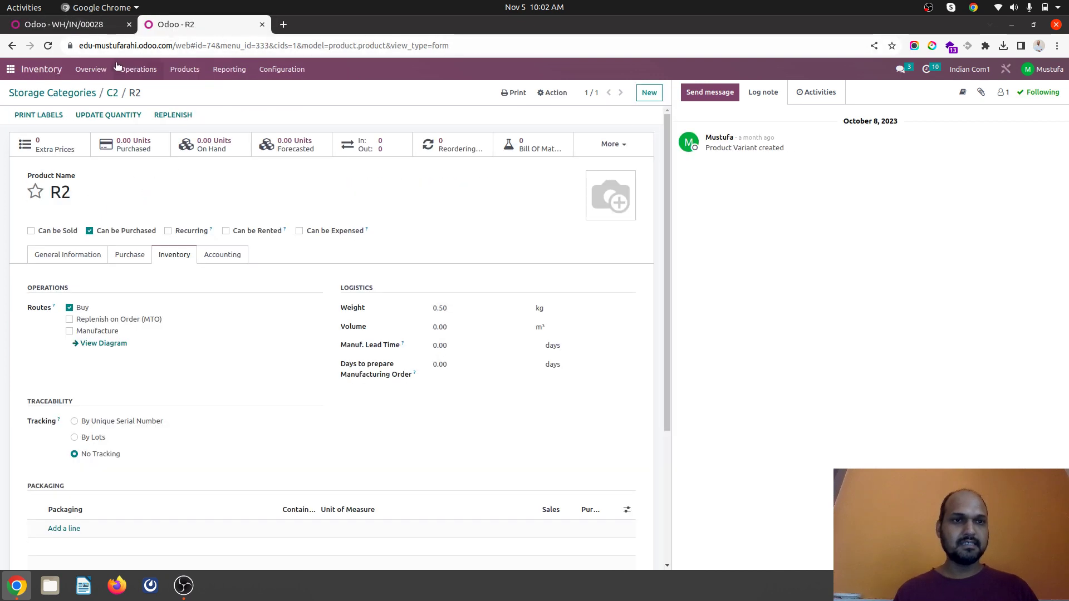
Step: Check which locations use storage category C2, abandoning a started new location
left_click(111, 94)
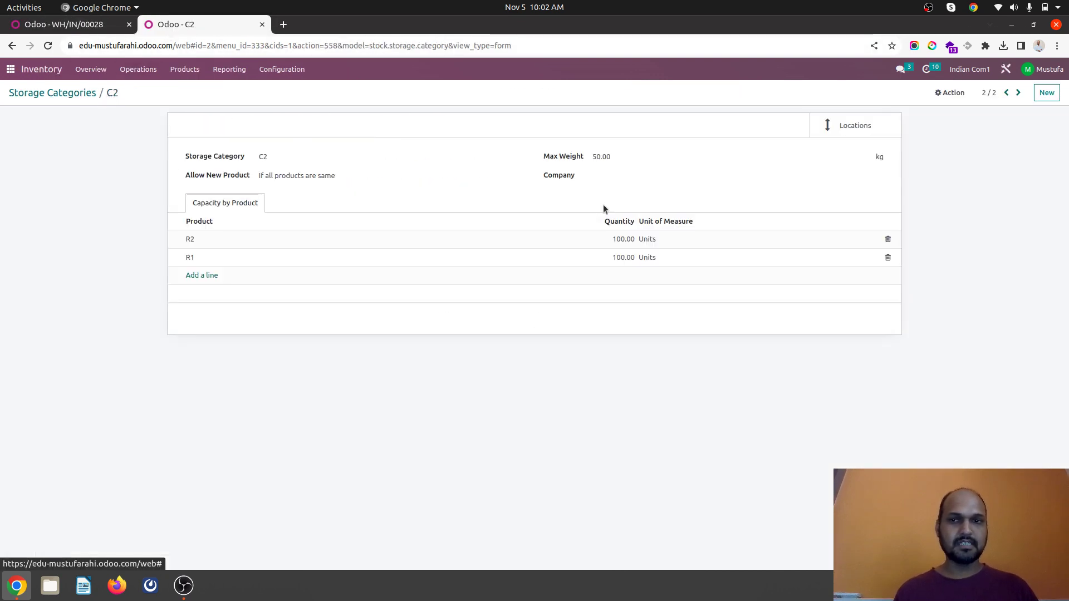
left_click(828, 129)
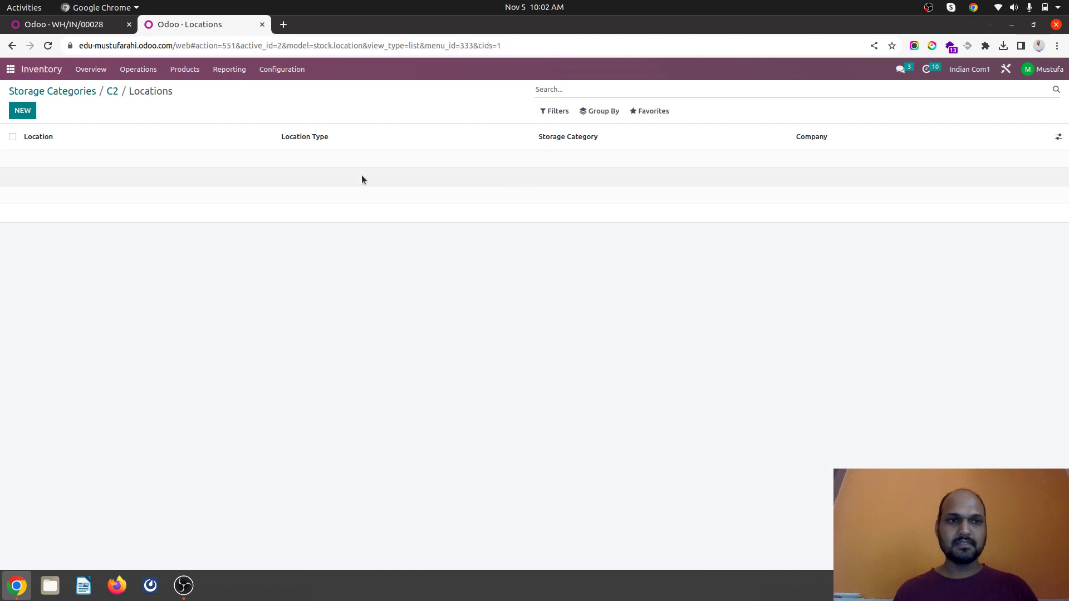
left_click(20, 114)
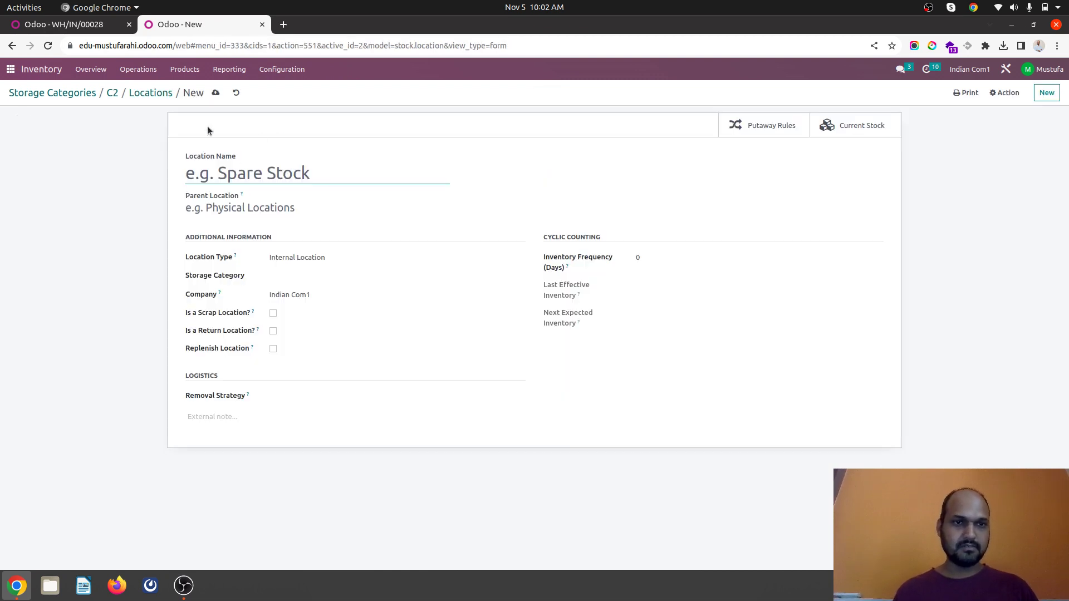
left_click(156, 94)
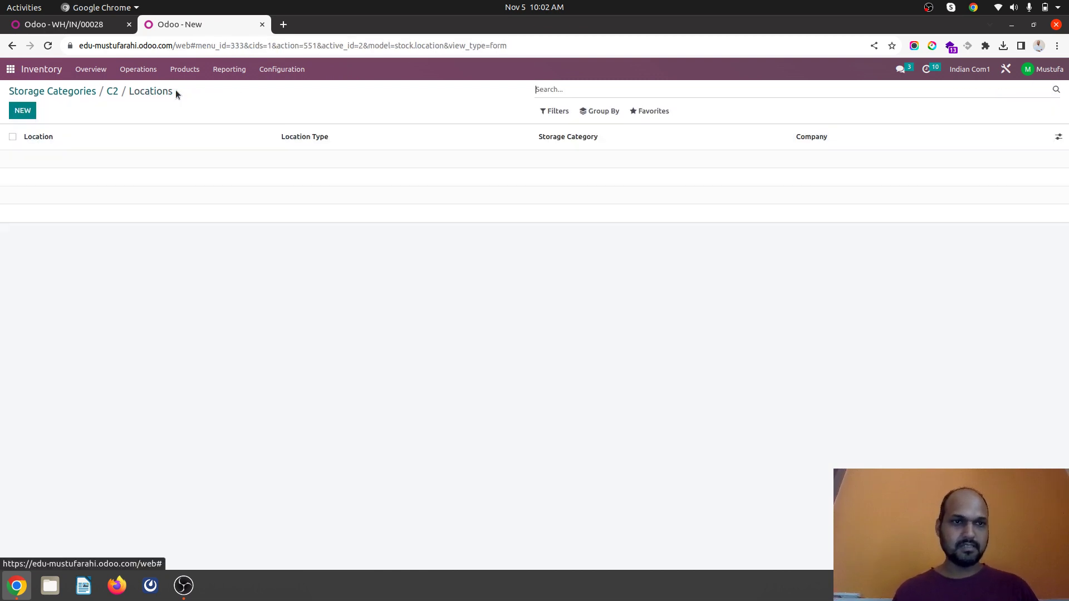
Step: Assign storage category C2 to location WH/Stock/C2 and save
left_click(267, 72)
left_click(295, 134)
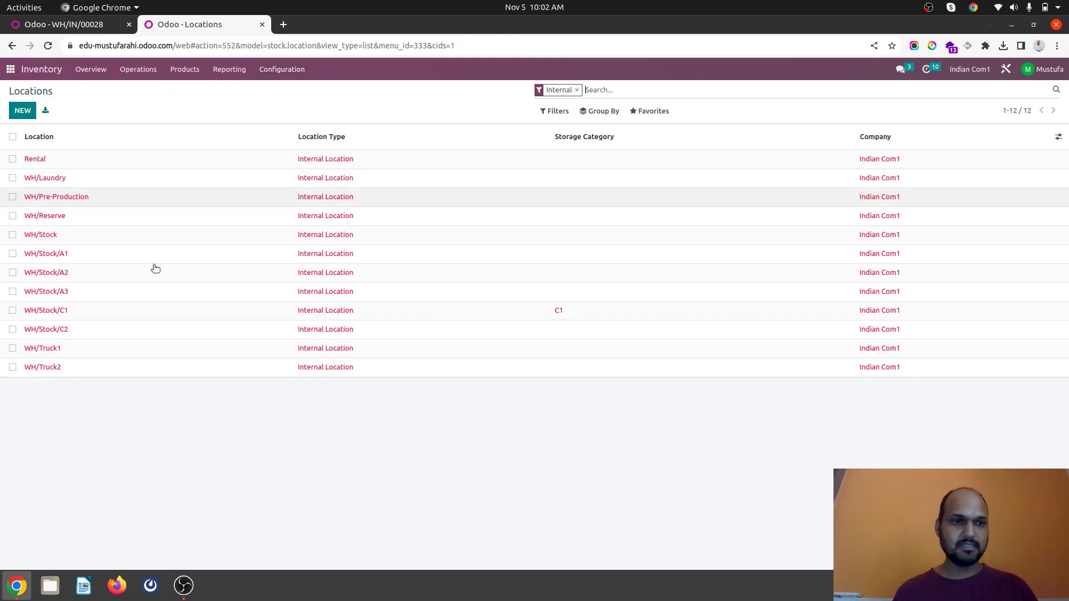
left_click(149, 333)
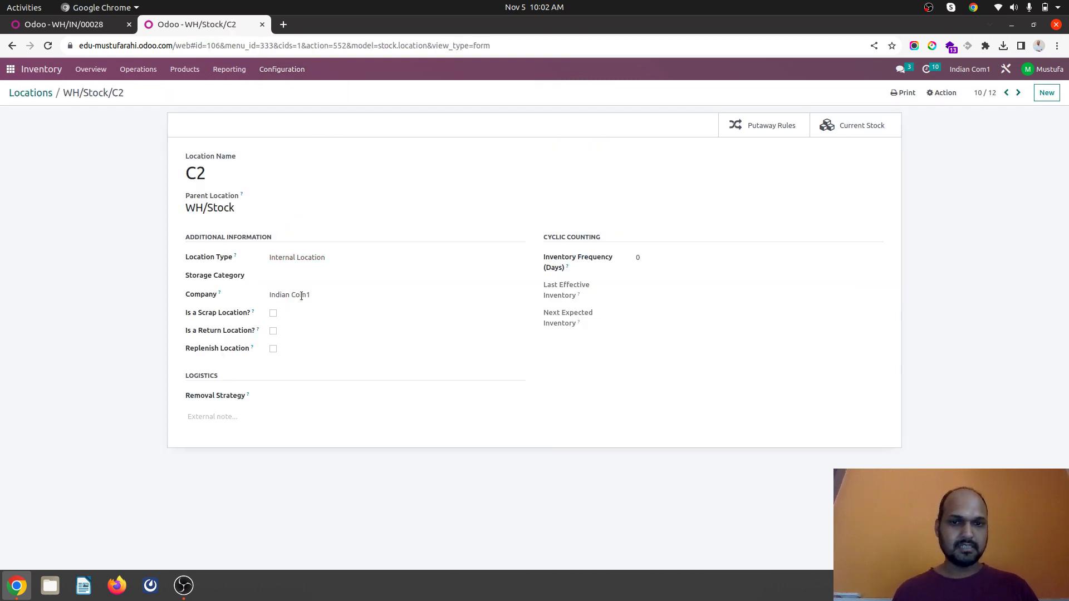
left_click(333, 279)
left_click(311, 306)
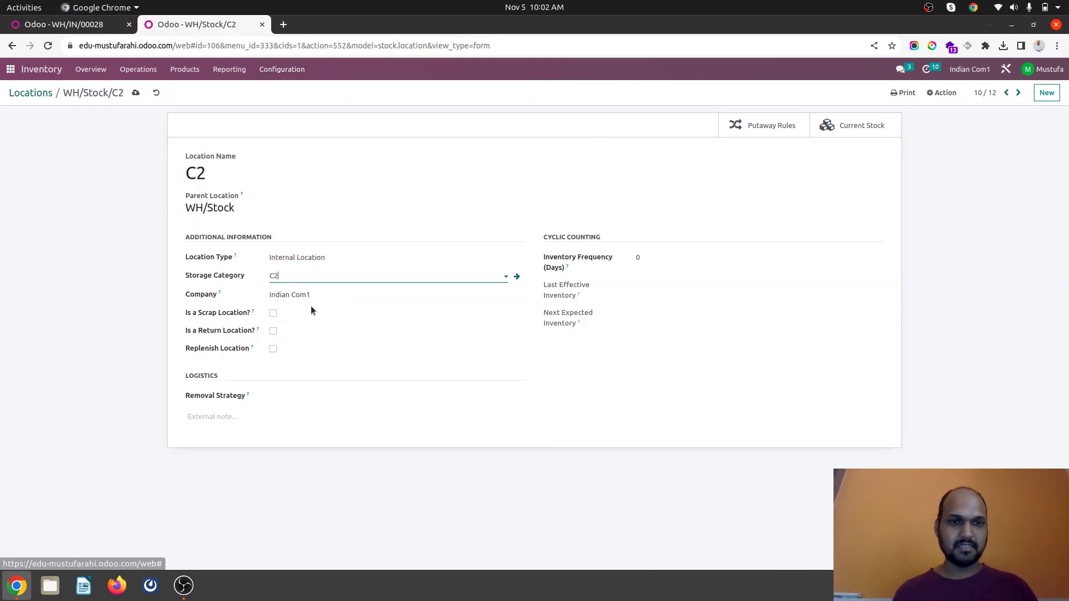
left_click(137, 94)
left_click(91, 24)
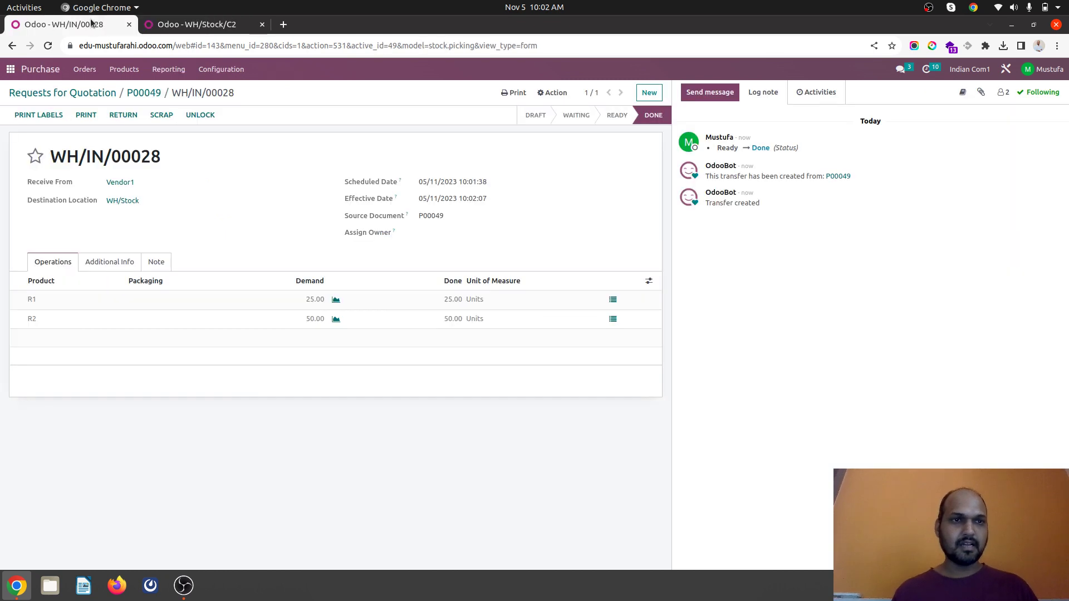
Step: Duplicate P00049 into confirmed order P00050 and fill receipt WH/IN/00029 with 25 R1 and 50 R2
left_click(137, 93)
left_click(553, 93)
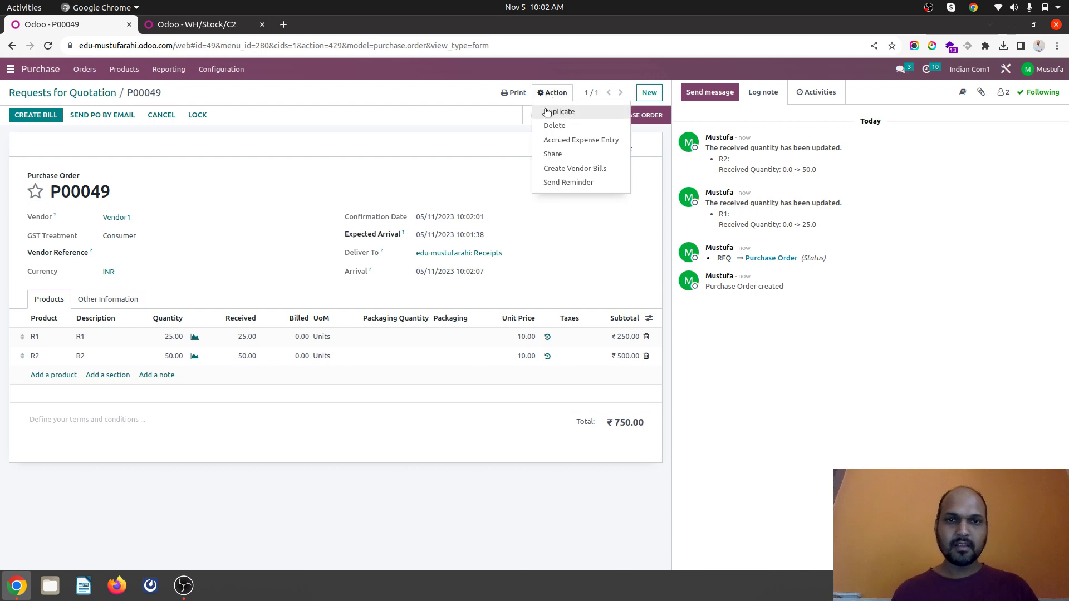
left_click(556, 124)
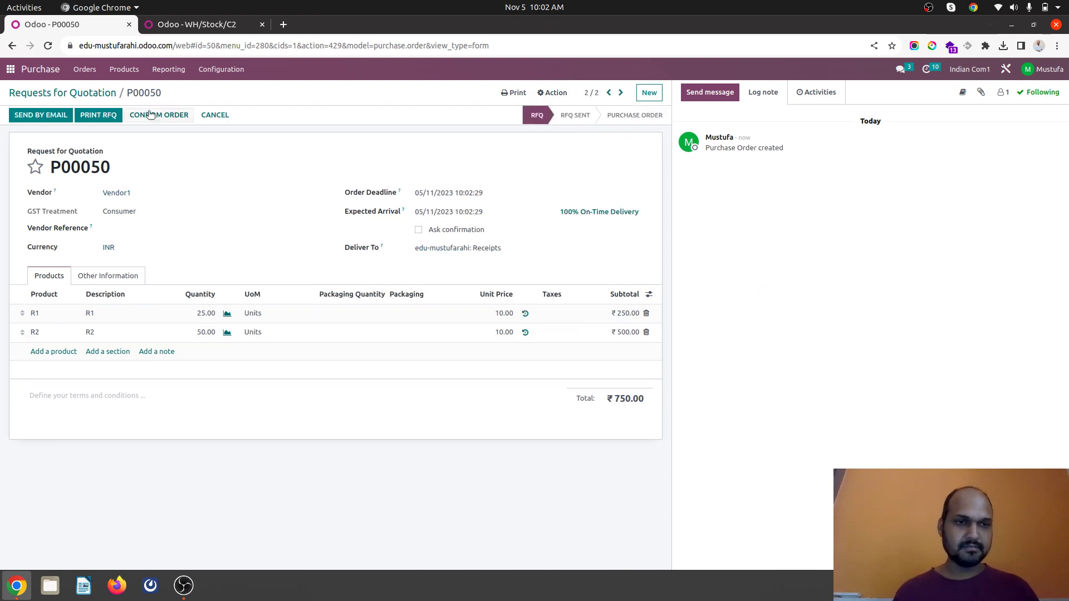
left_click(150, 115)
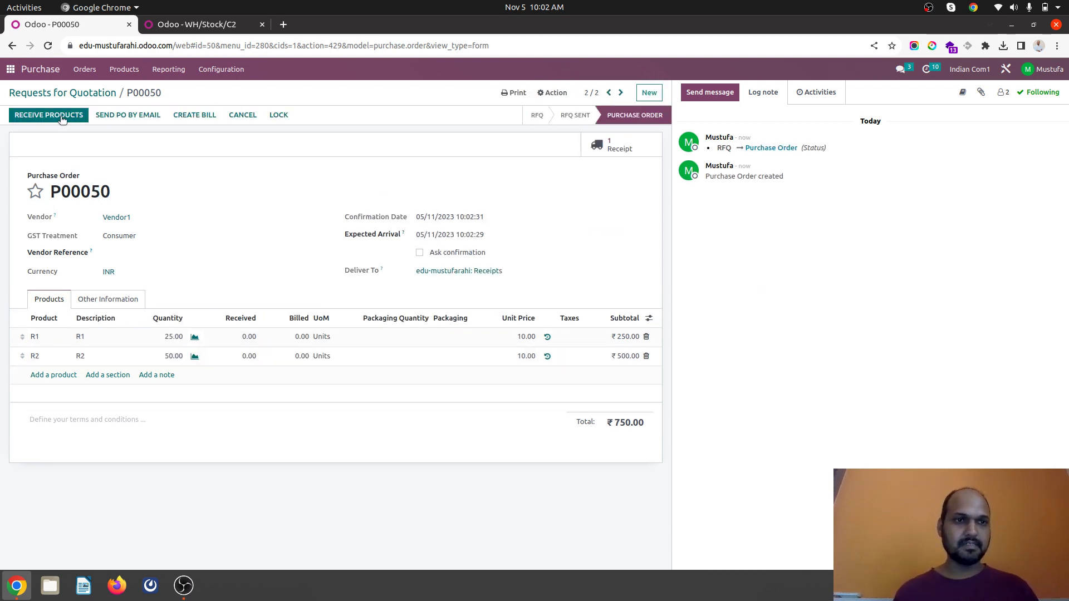
left_click(62, 117)
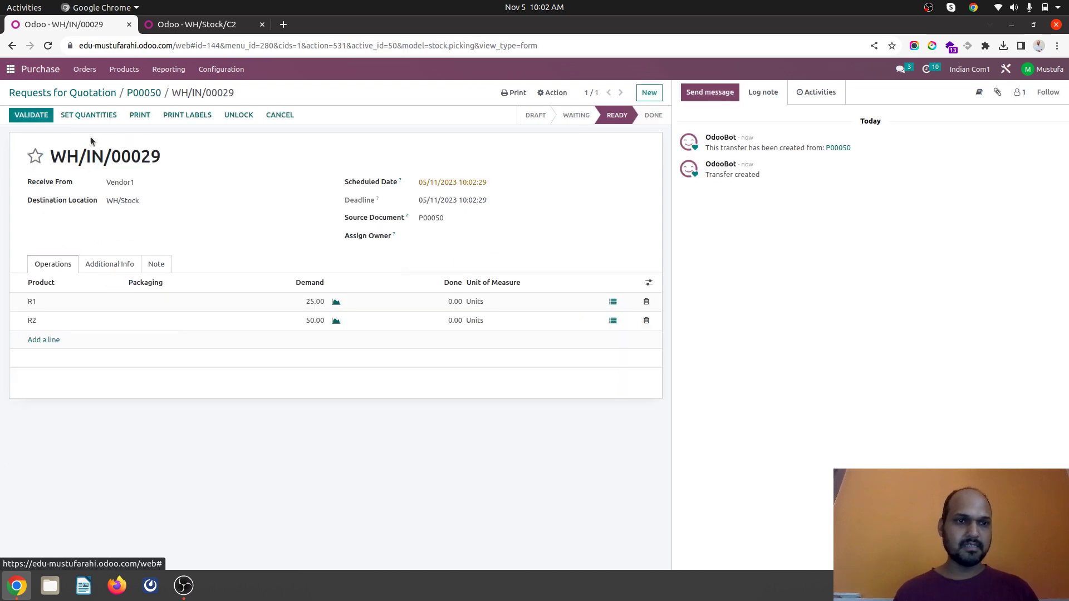
left_click(78, 118)
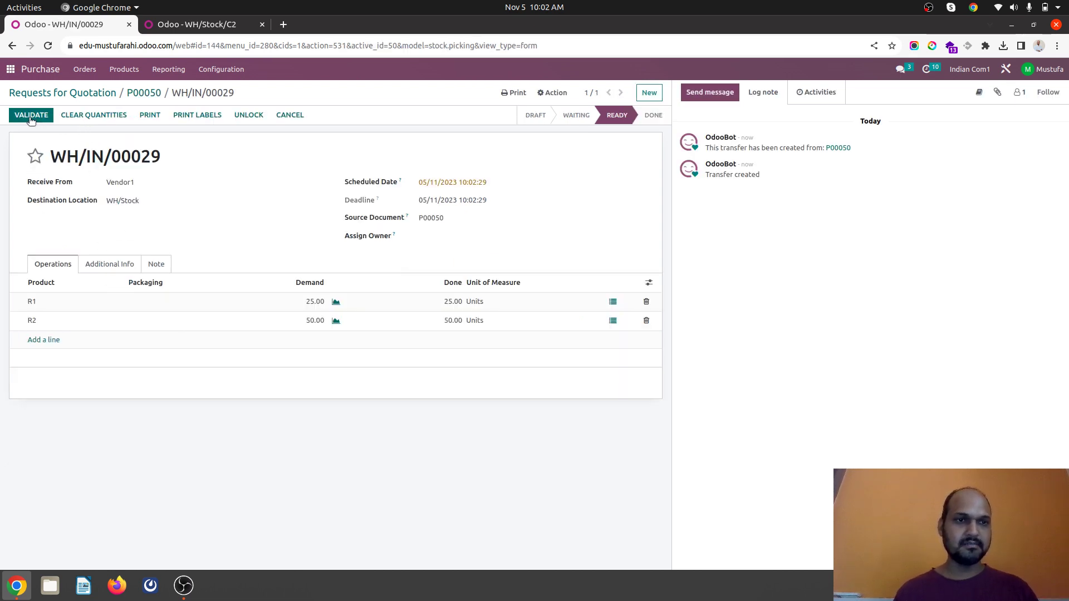
Step: Group on-hand stock by location, expanding WH/Stock/C1 (70 R1) and WH/Stock (110 R1, 100 R2)
left_click(211, 29)
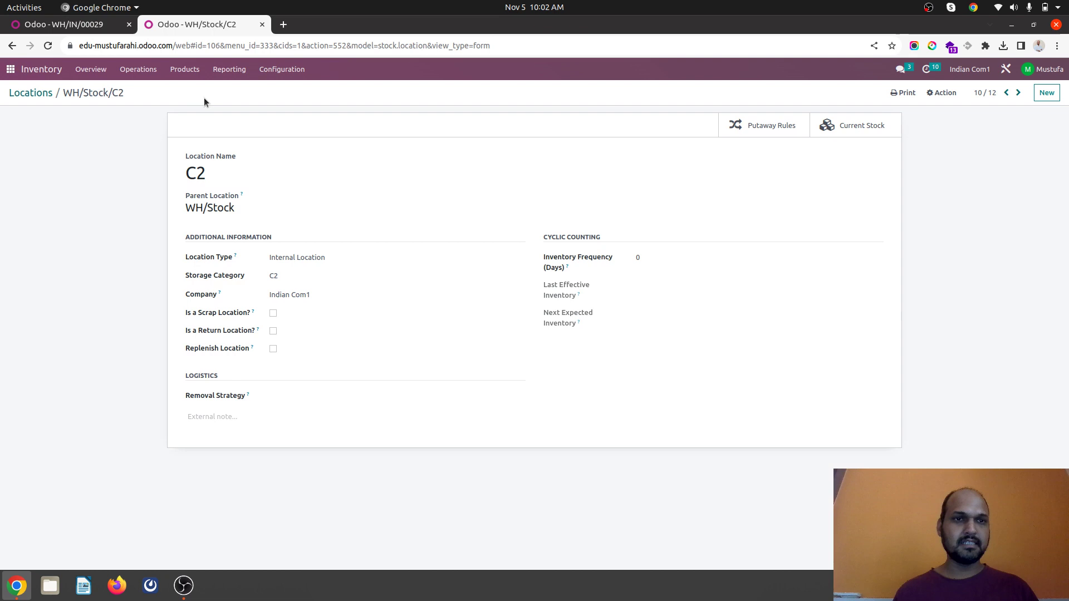
left_click(229, 70)
left_click(231, 102)
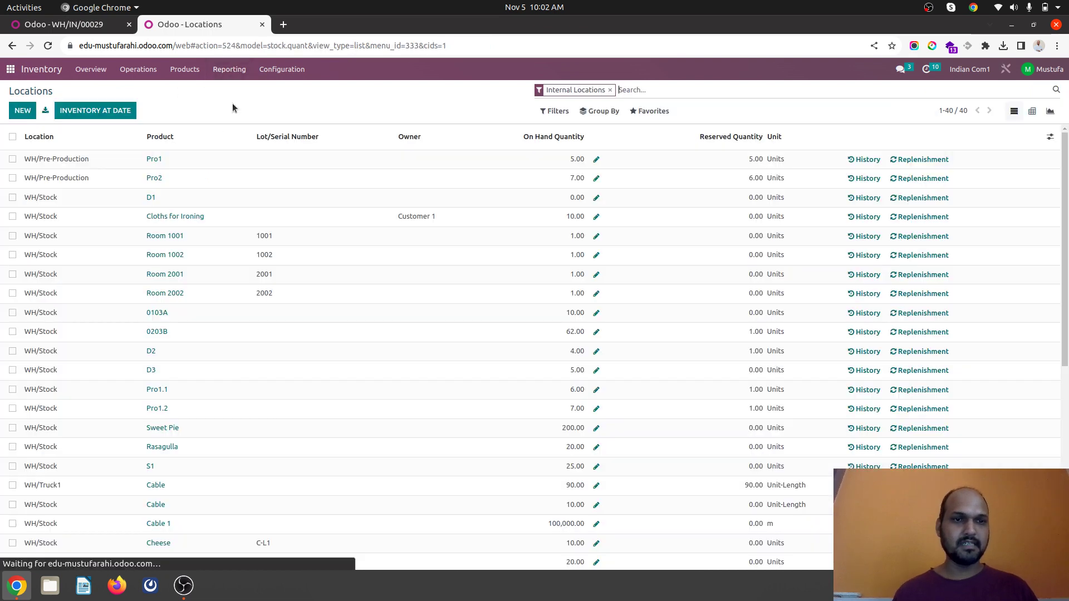
left_click(600, 111)
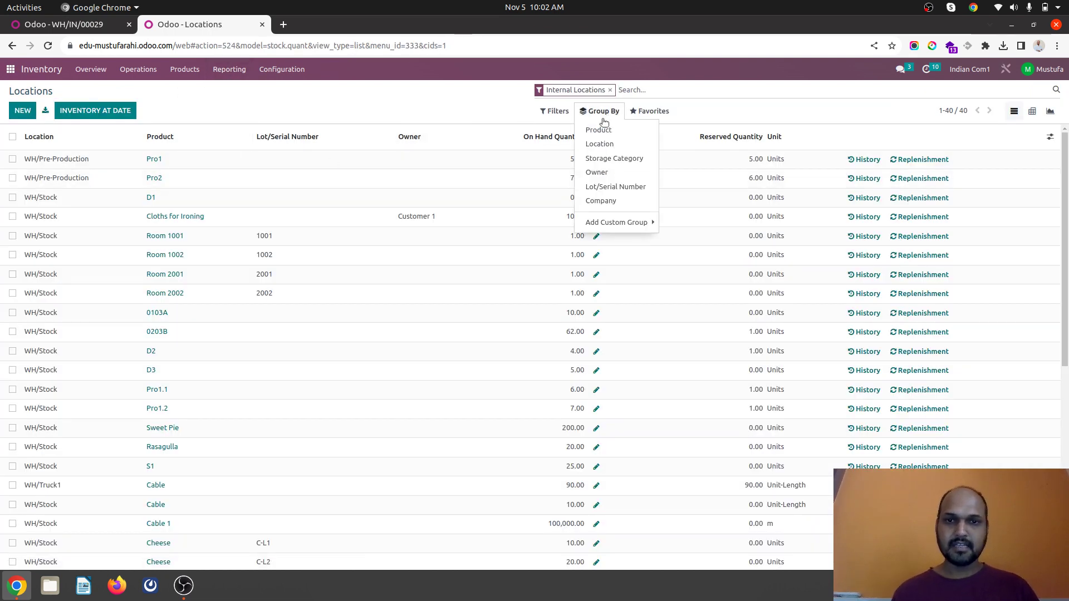
left_click(609, 146)
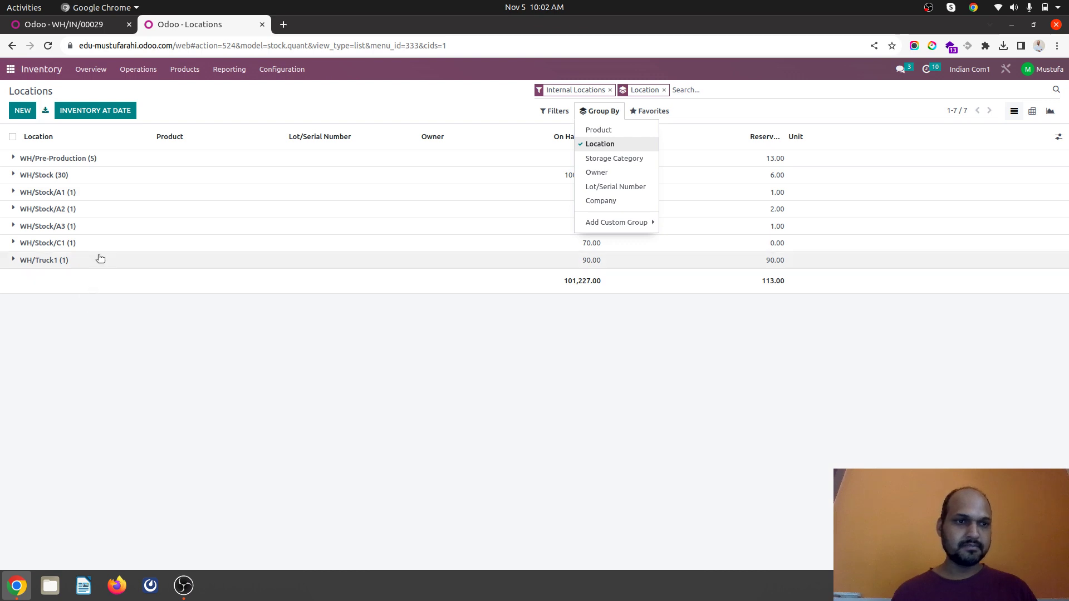
left_click(102, 332)
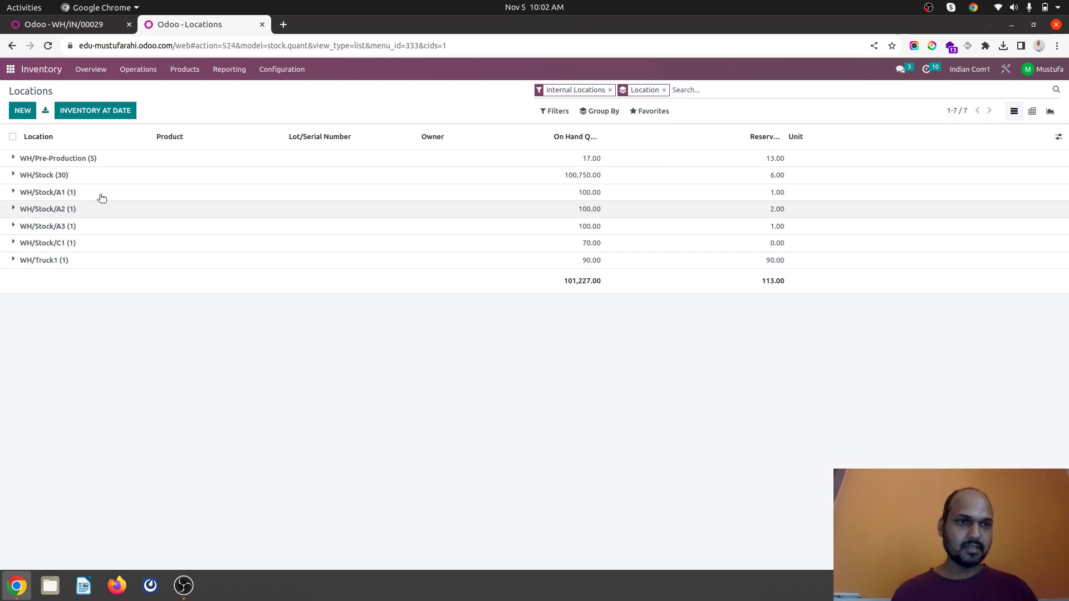
left_click(93, 249)
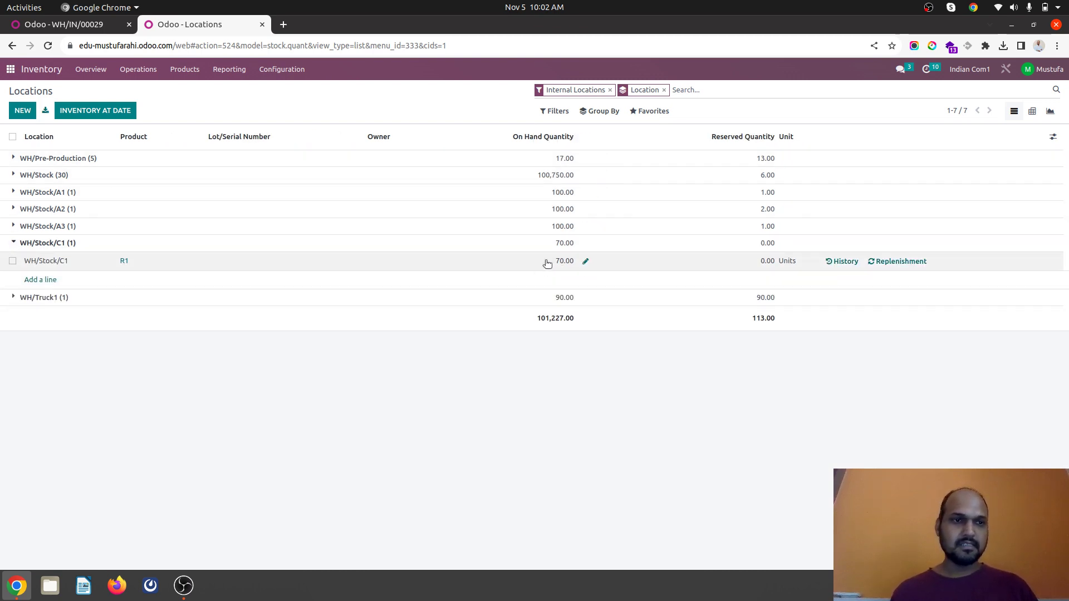
left_click(196, 175)
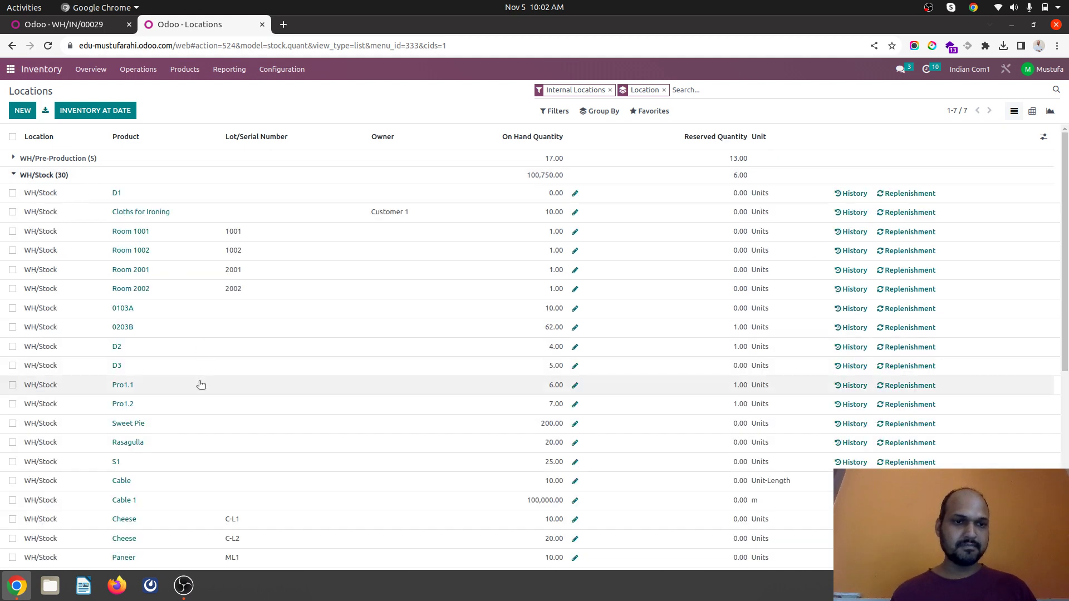
scroll(201, 385, "down", 6)
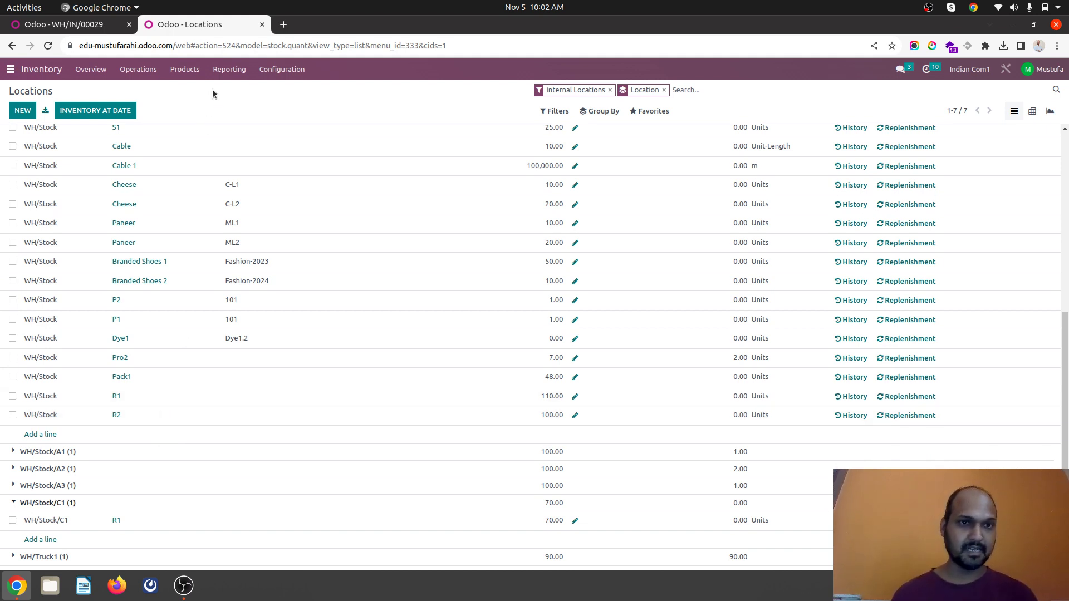
left_click(277, 71)
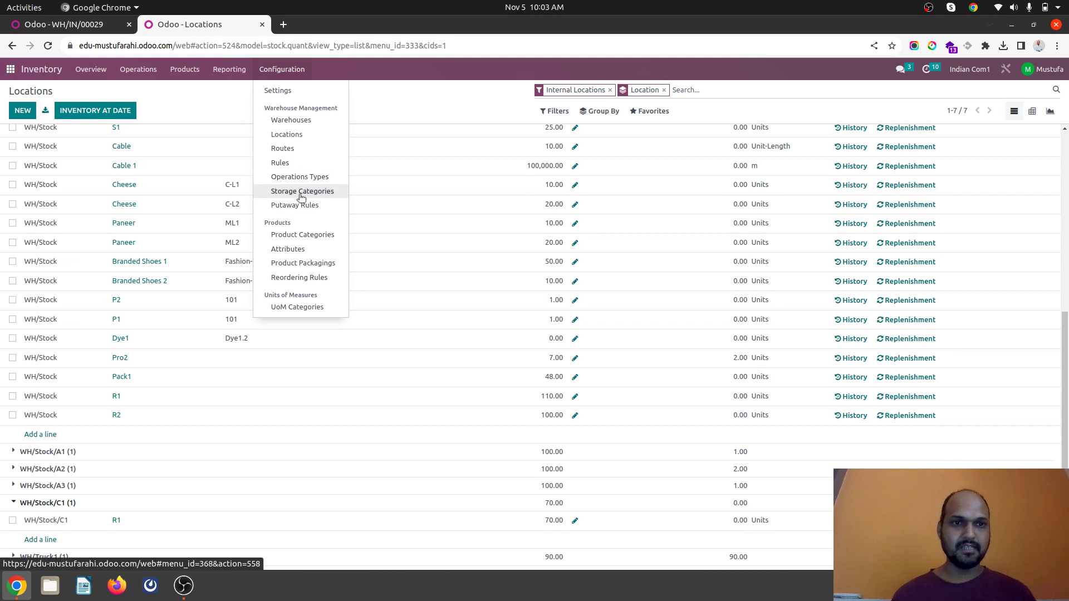
Step: Change C2's Allow New Product rule to 'If the location is empty'
left_click(291, 177)
left_click(246, 178)
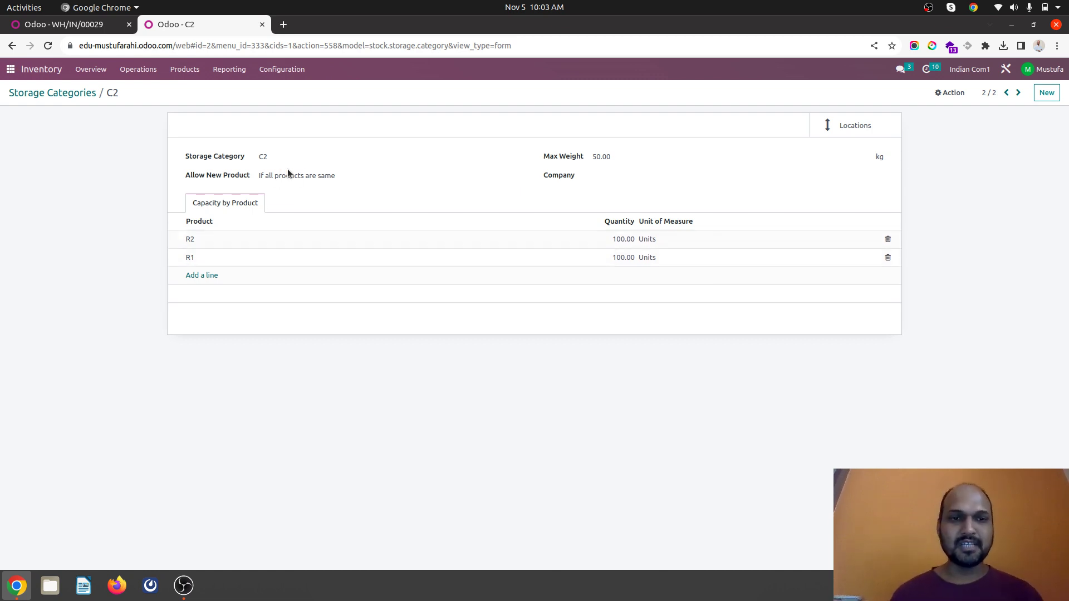
left_click(329, 178)
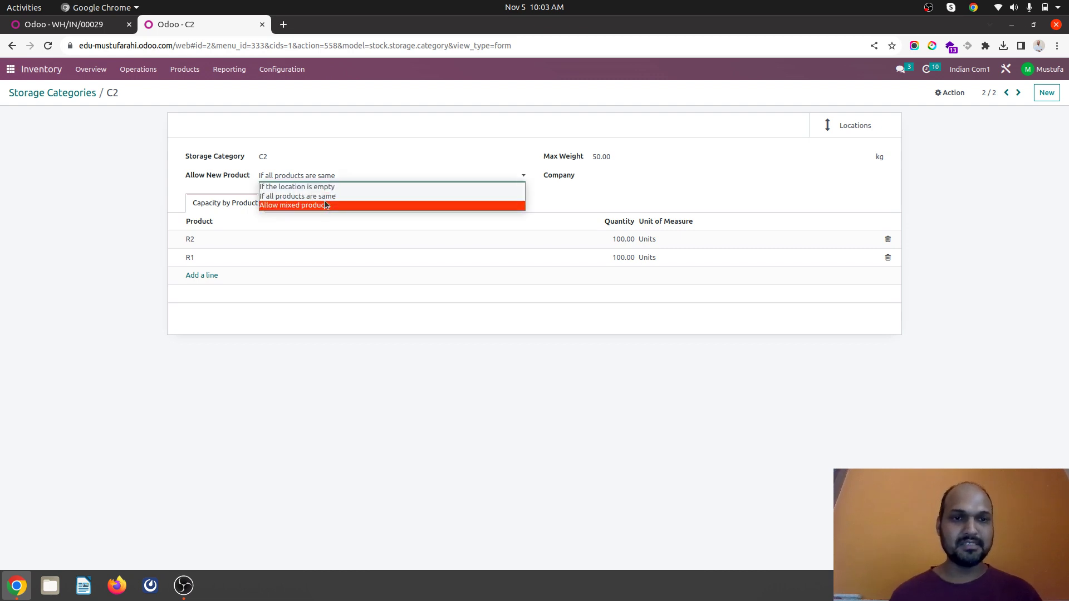
left_click(326, 189)
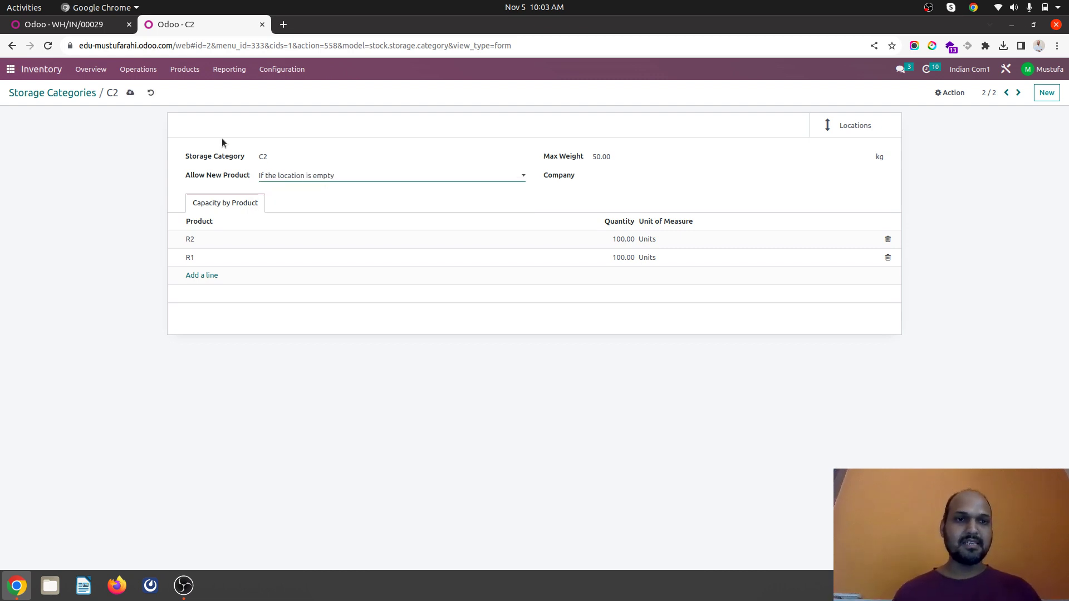
Step: Duplicate P00050 as P00051, confirm it, and validate its receipt WH/IN/00030
left_click(102, 27)
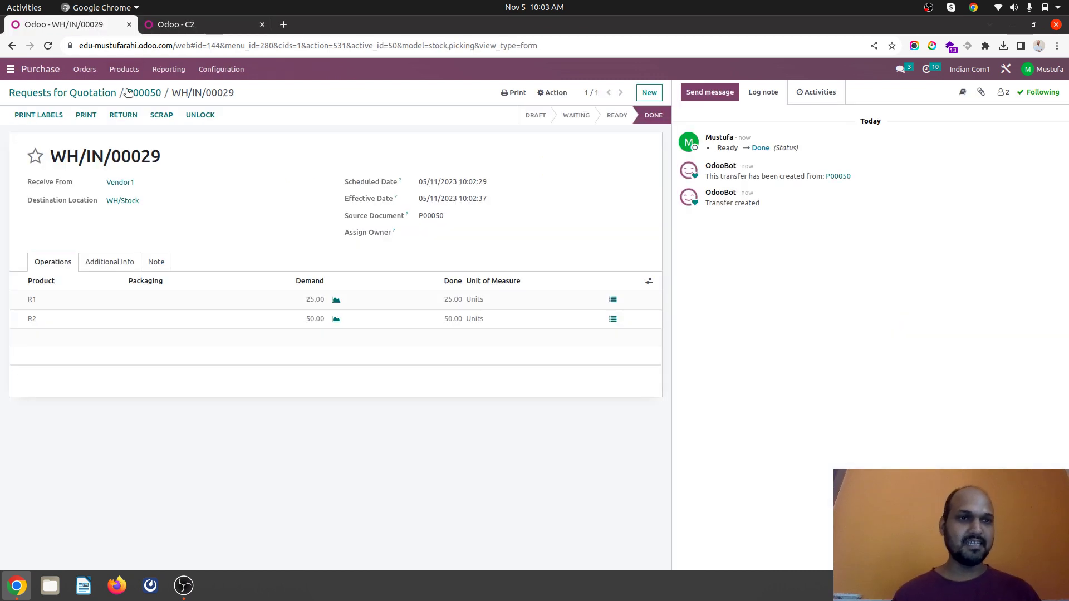
left_click(141, 93)
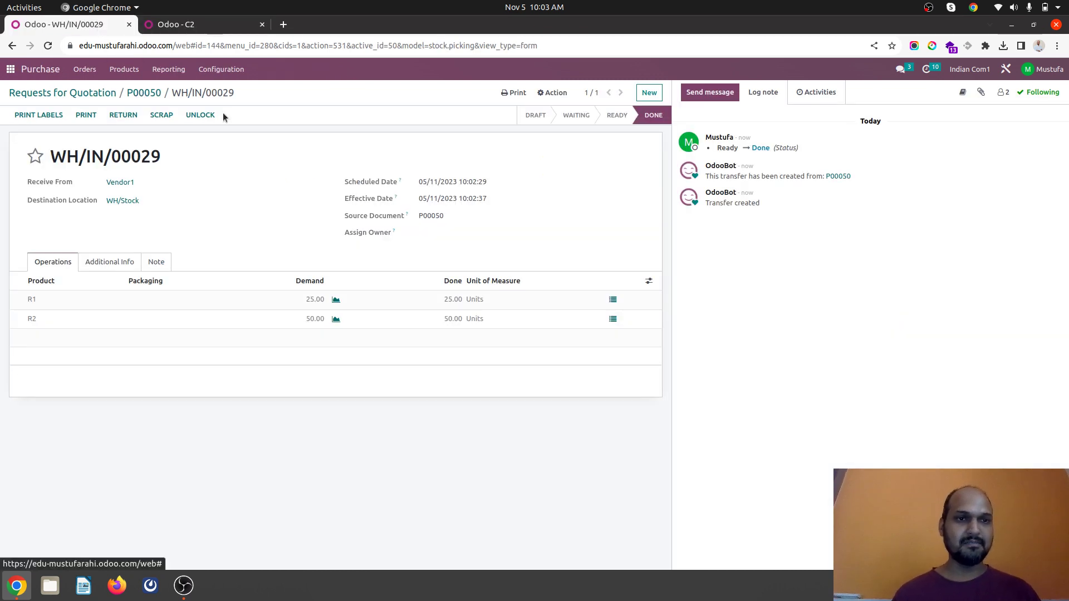
left_click(553, 93)
left_click(558, 112)
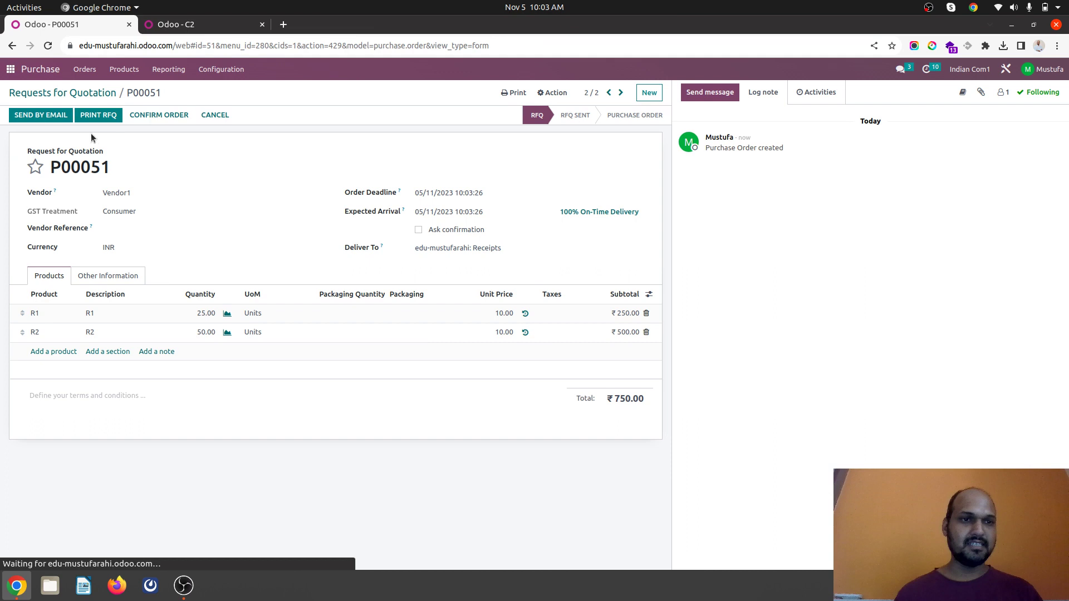
left_click(144, 114)
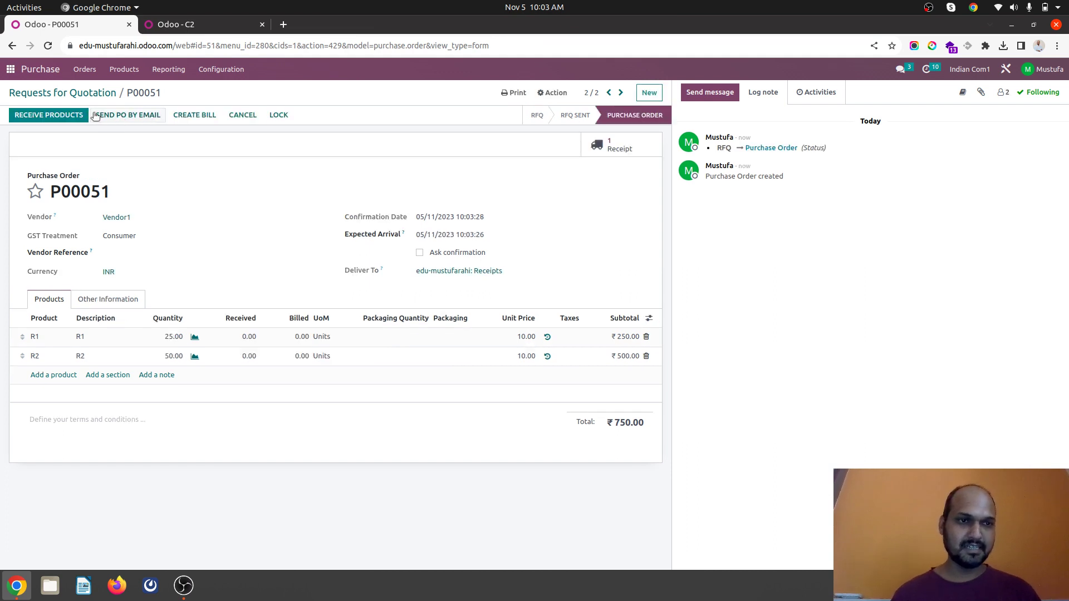
left_click(60, 115)
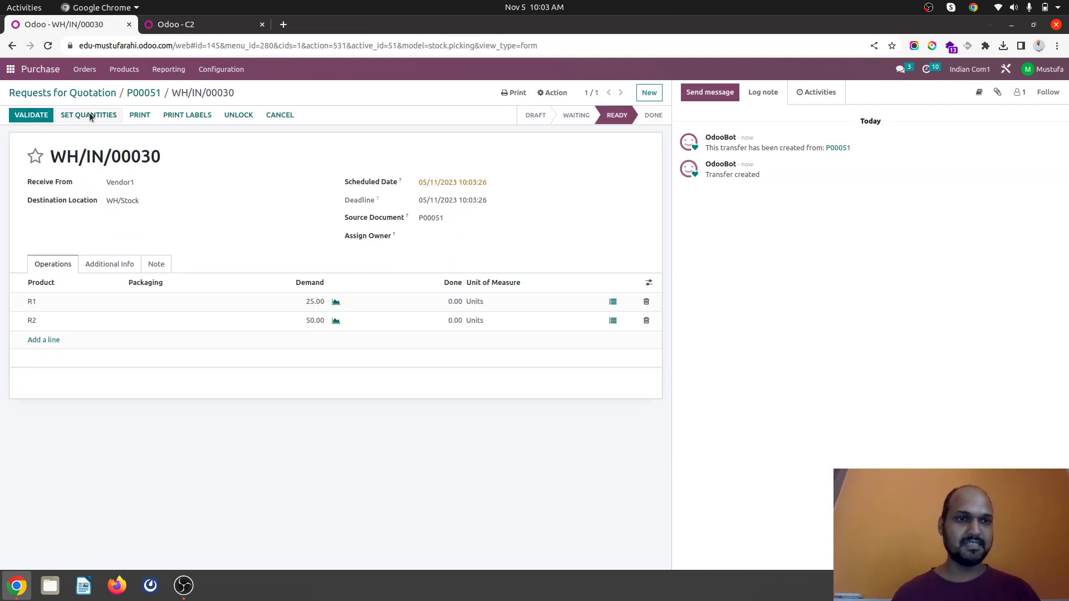
left_click(46, 115)
Step: Review the stock-by-locations report grouped by location, expanding WH/Stock to see its products
left_click(197, 25)
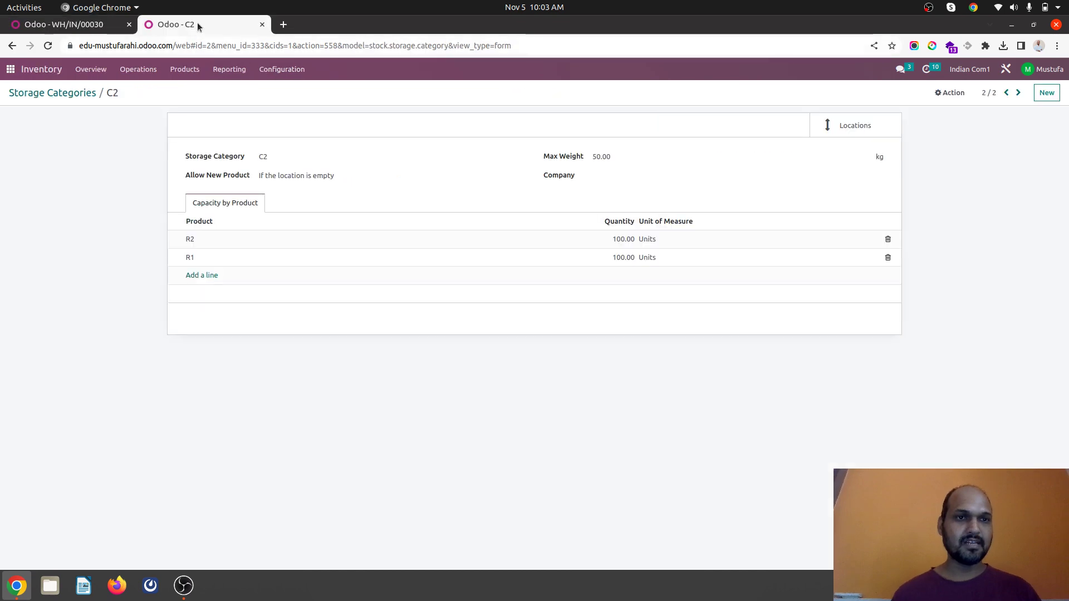
left_click(226, 71)
left_click(232, 105)
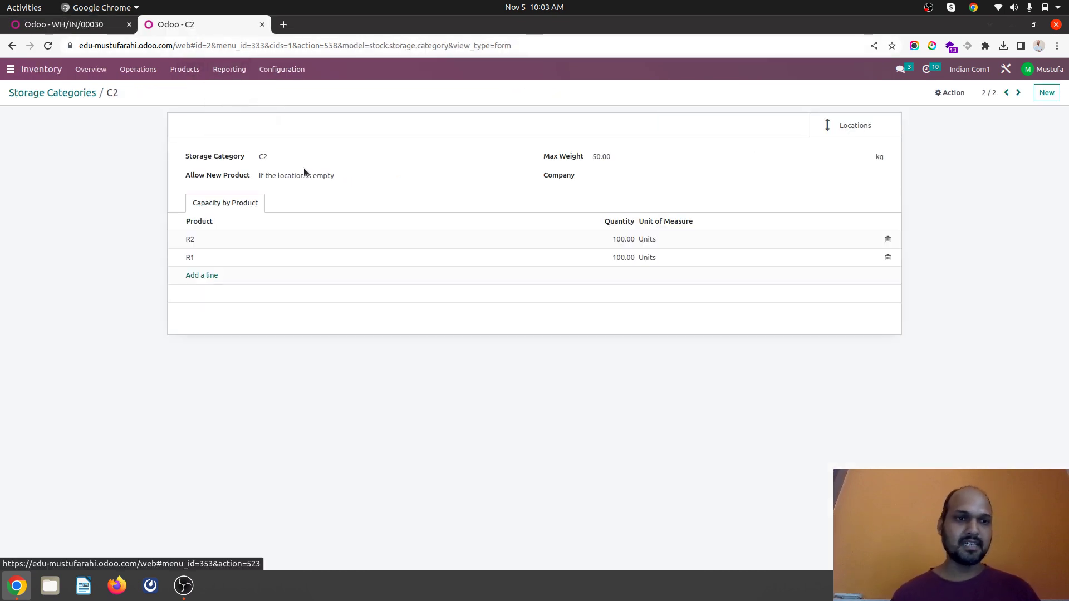
left_click(600, 111)
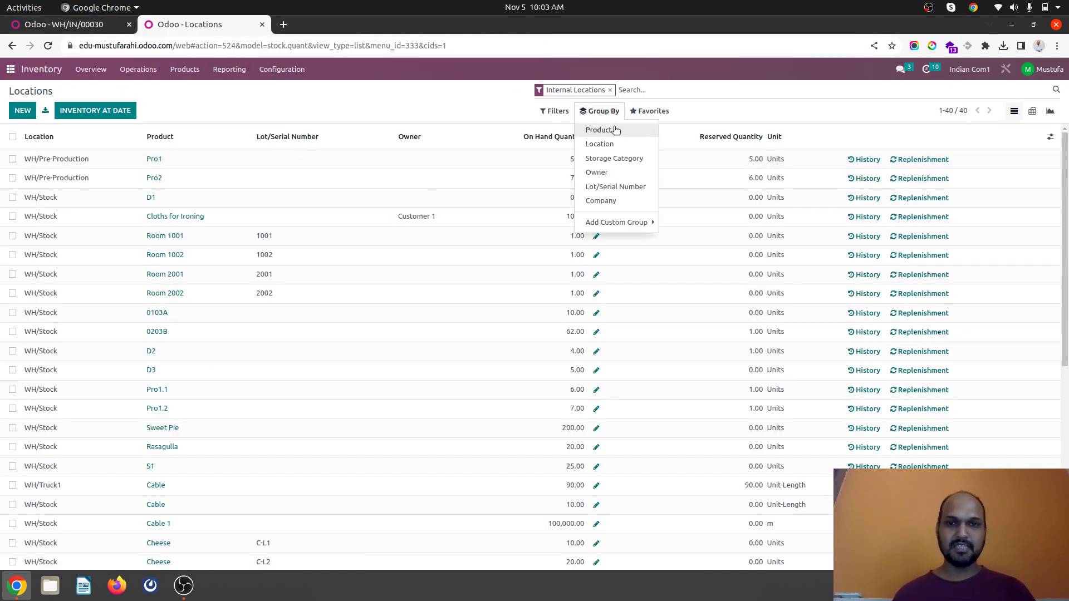
left_click(606, 144)
left_click(58, 310)
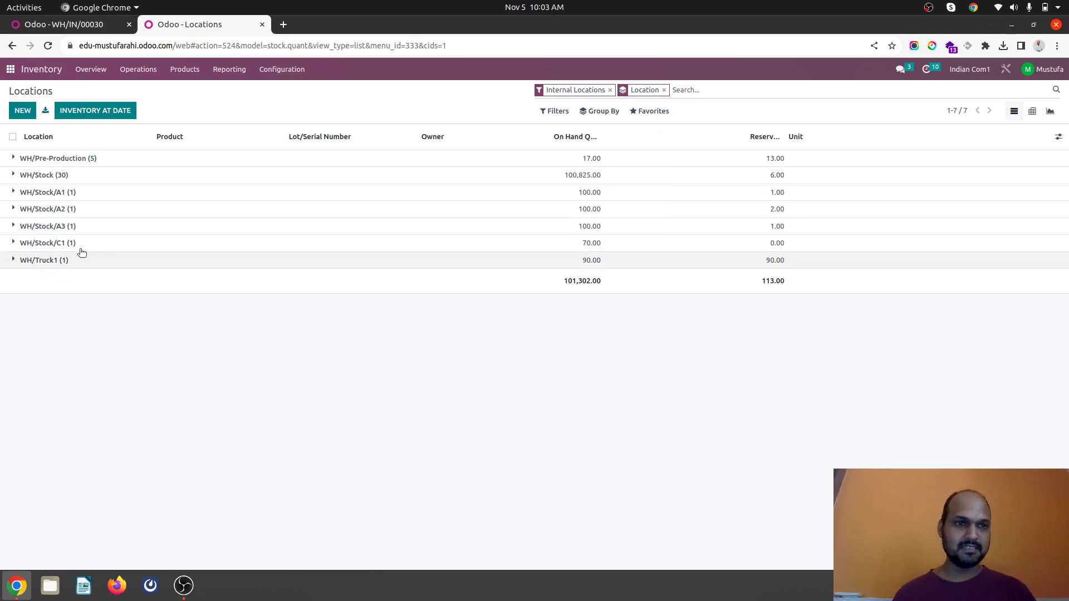
left_click(94, 177)
scroll(189, 408, "down", 5)
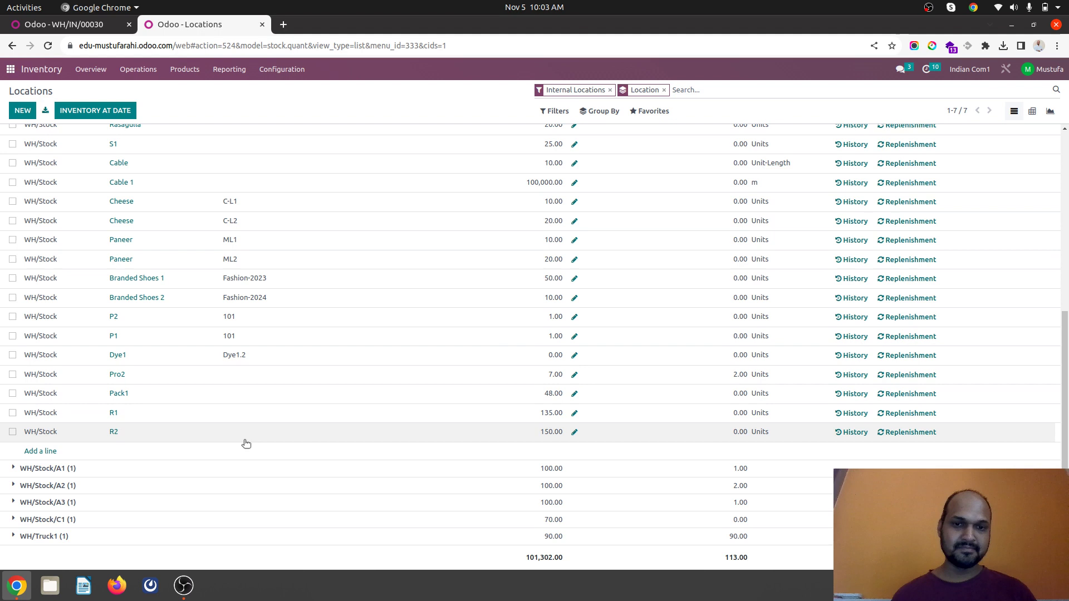
scroll(343, 258, "up", 5)
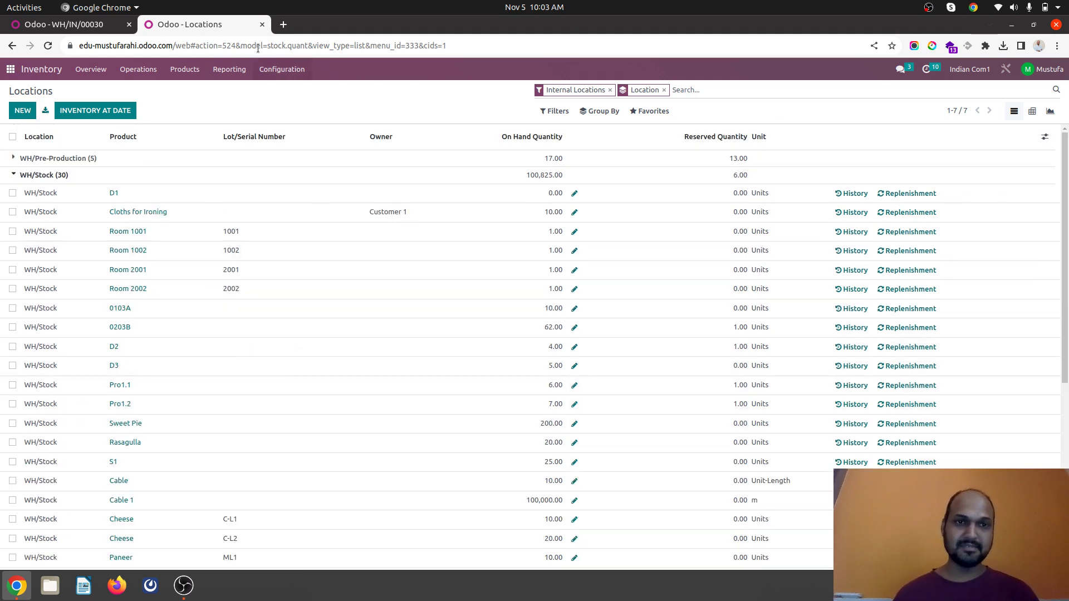
left_click(279, 70)
Step: Open storage category C2 and check the current stock held in WH/Stock/C2
left_click(298, 191)
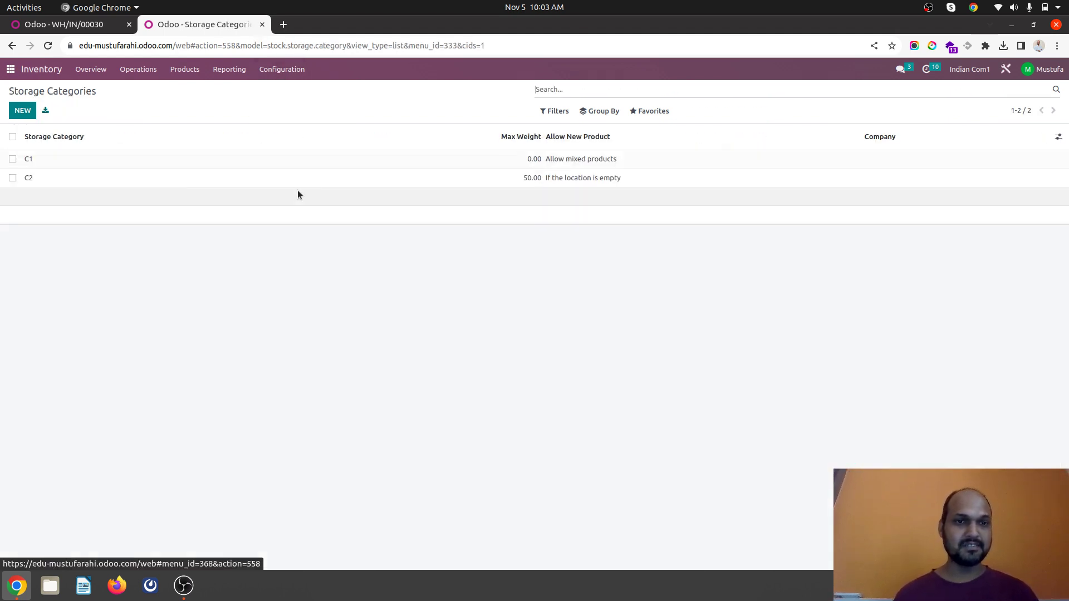
left_click(161, 178)
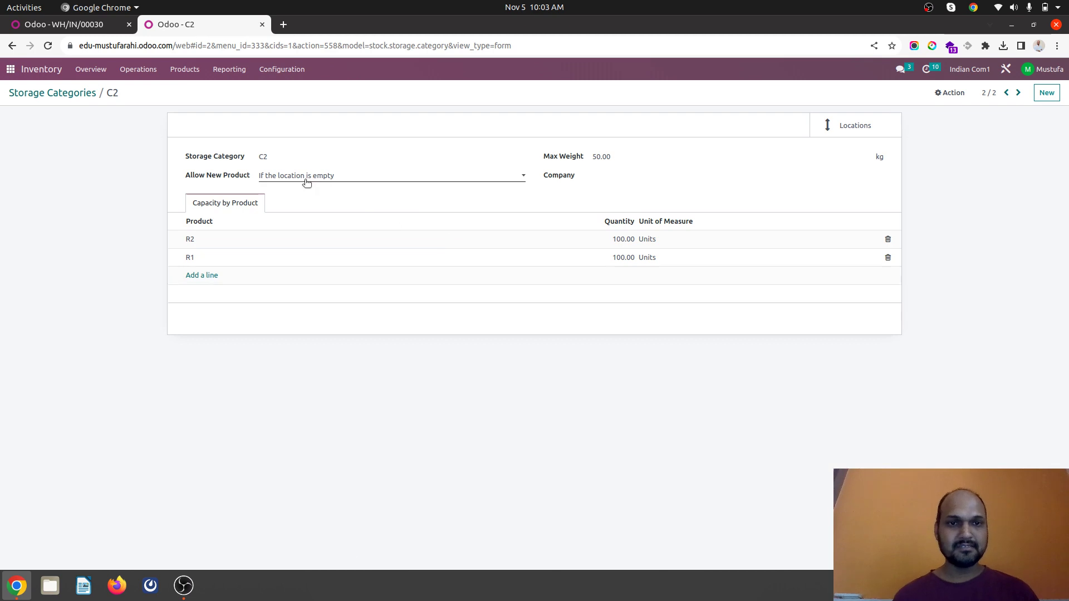
left_click(305, 177)
left_click(858, 125)
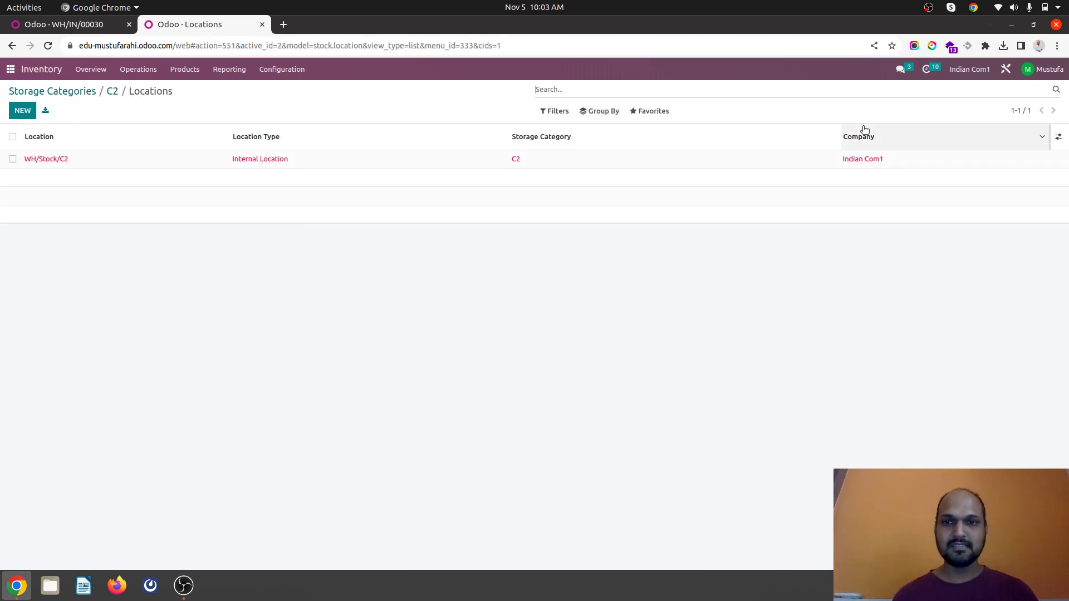
left_click(462, 167)
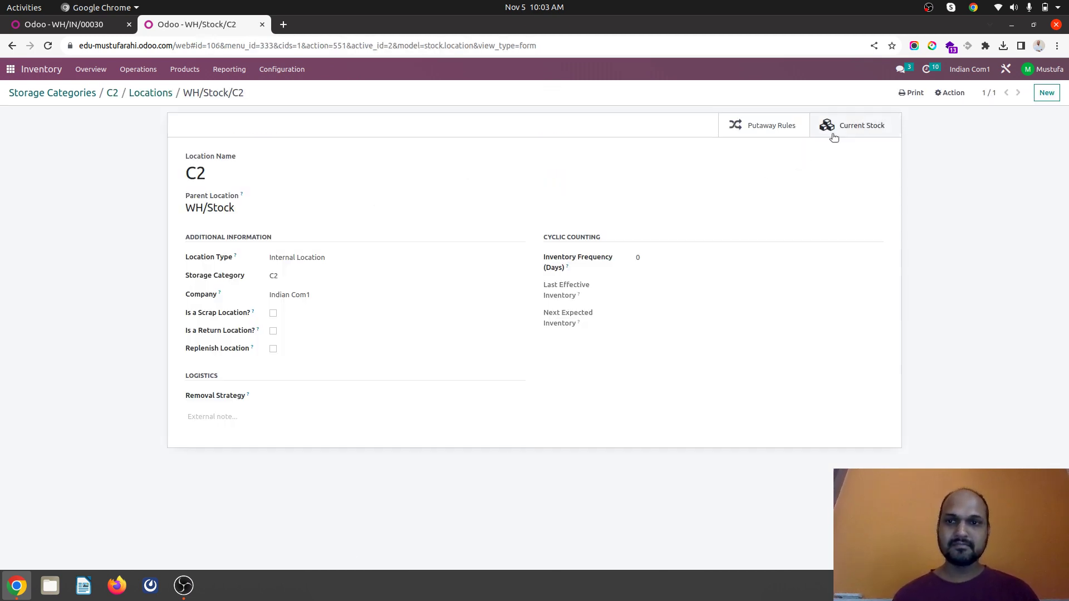
left_click(856, 125)
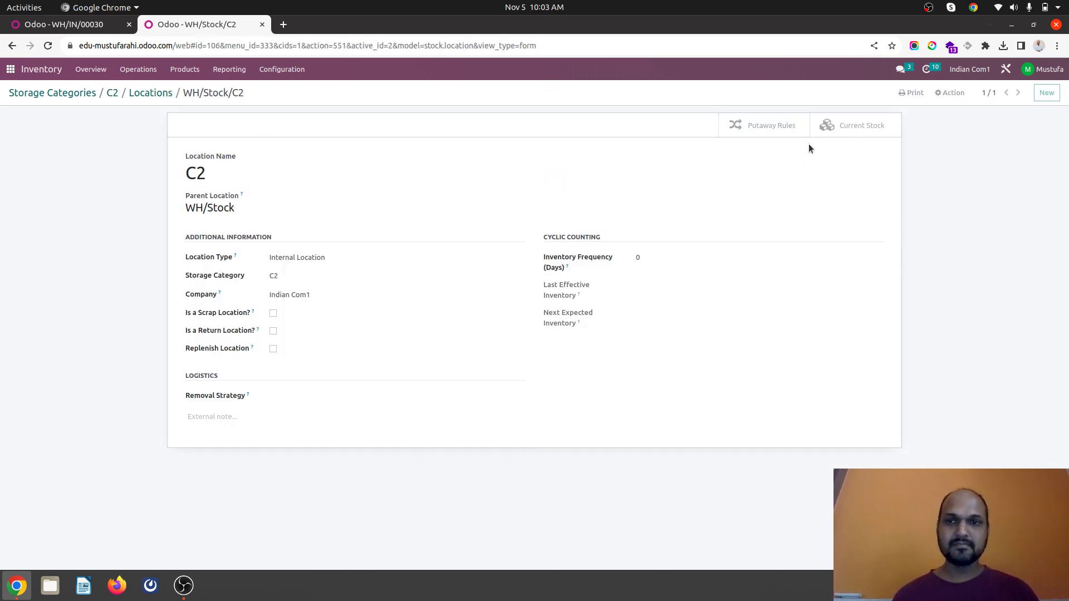
left_click(157, 92)
Step: Set C2's new-product rule to 'Allow mixed products' and save it
left_click(113, 92)
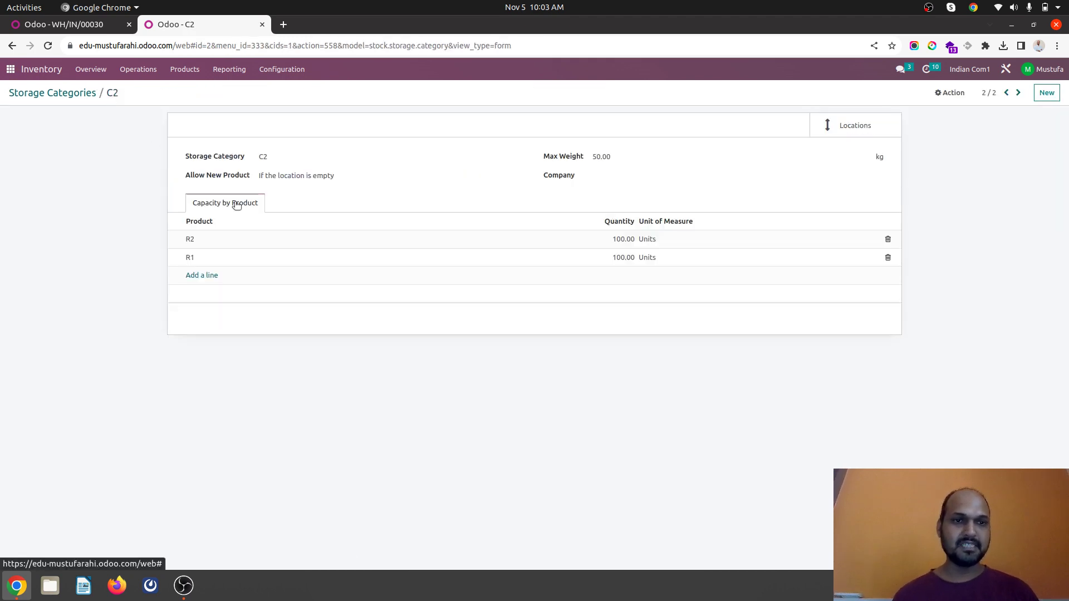
left_click(333, 175)
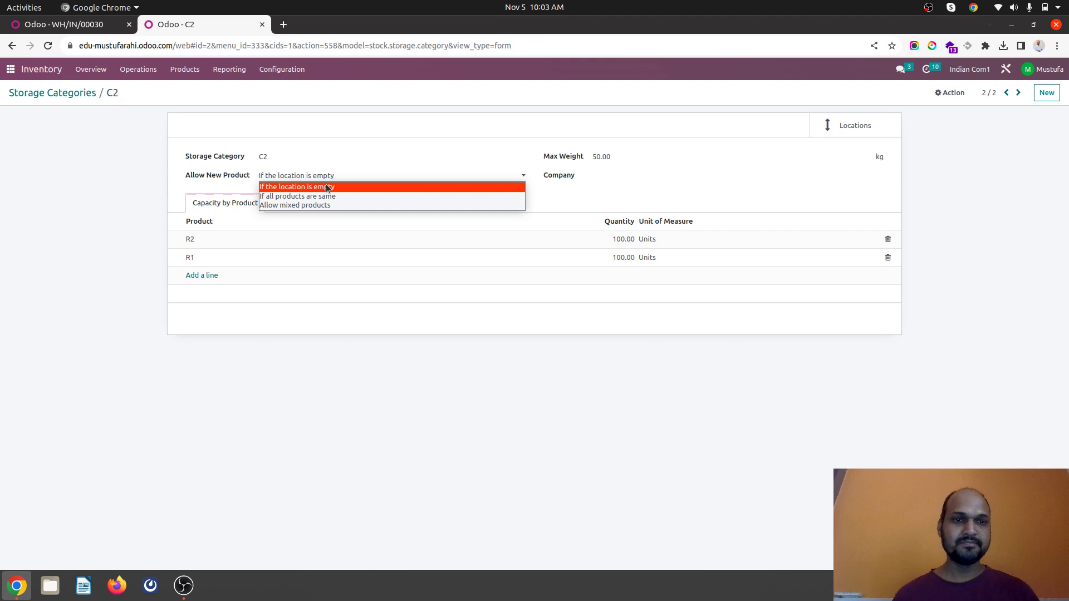
left_click(327, 205)
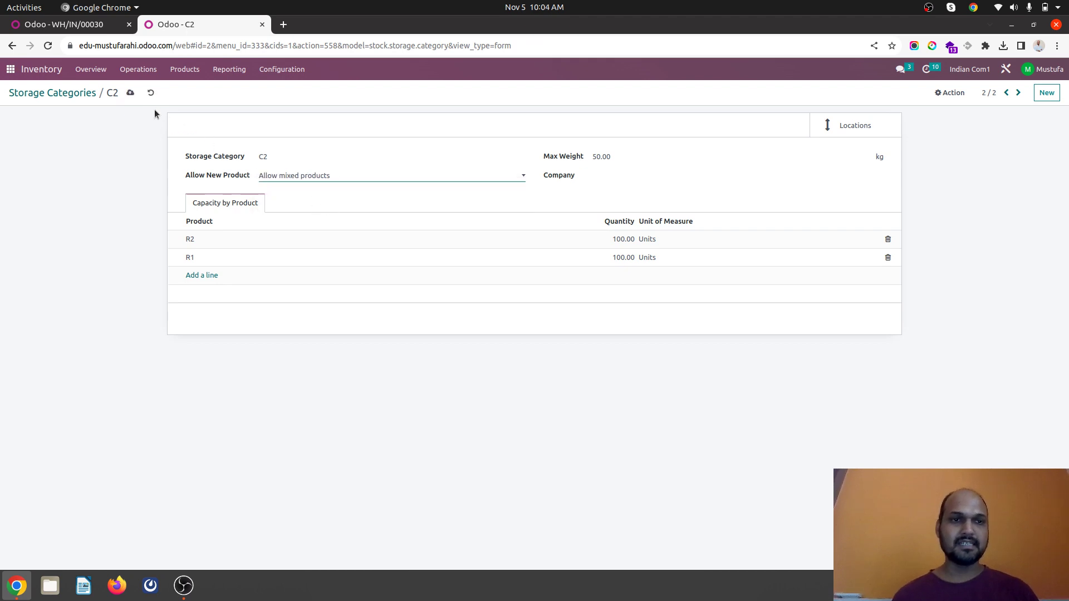
left_click(131, 92)
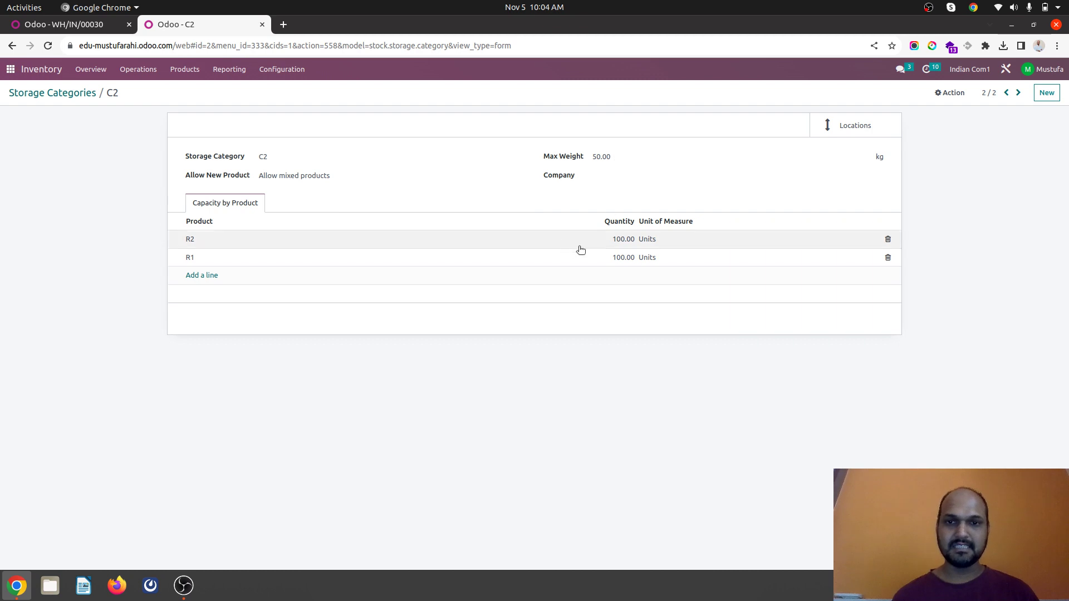
Step: Duplicate P00051 and validate the new receipt WH/IN/00031 with the demanded quantities
left_click(78, 25)
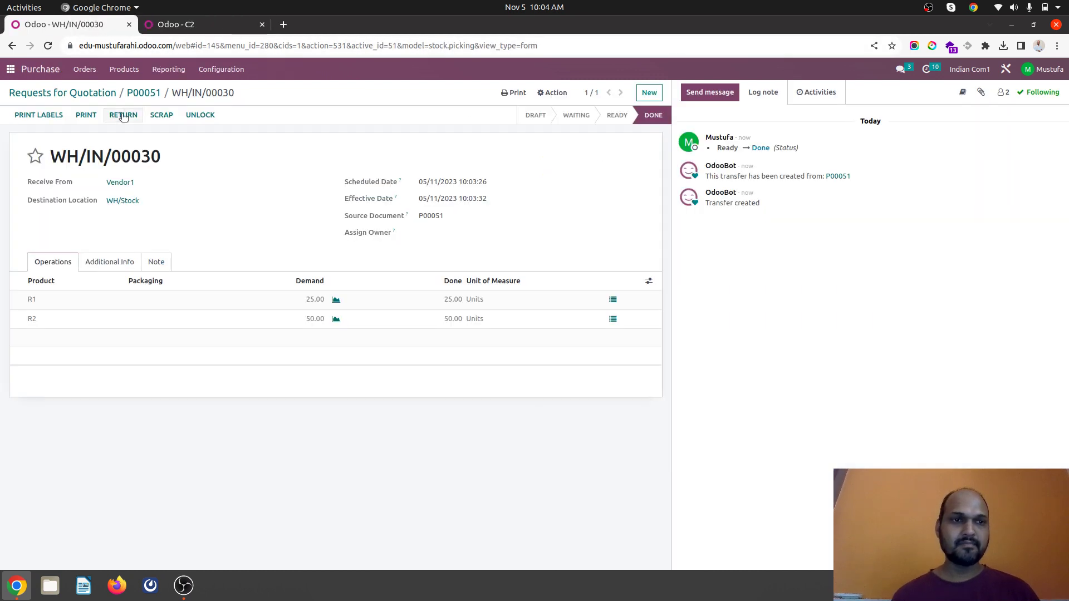
left_click(140, 94)
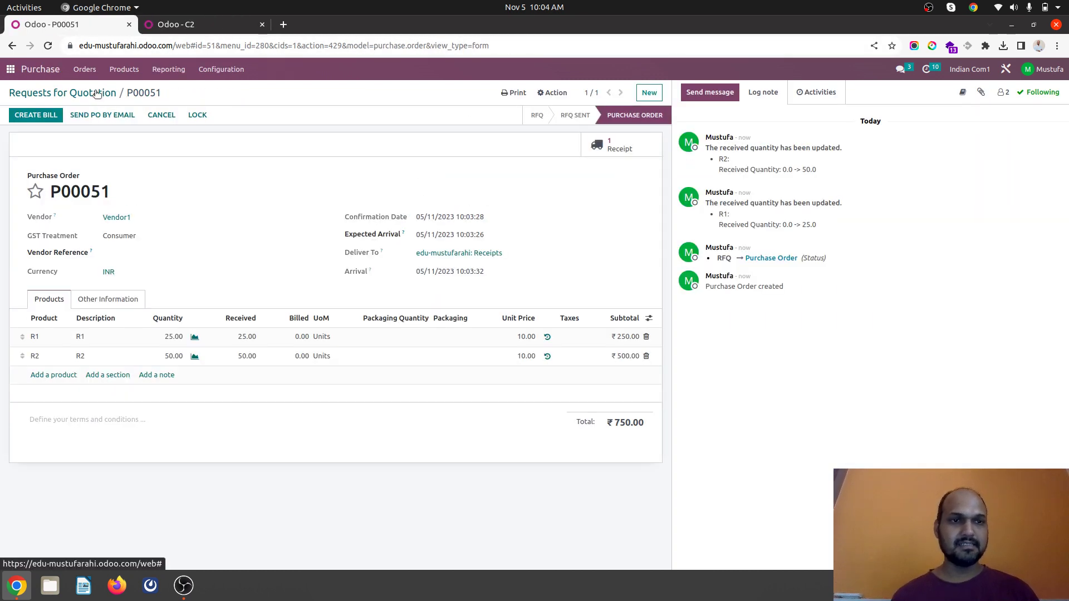
left_click(76, 93)
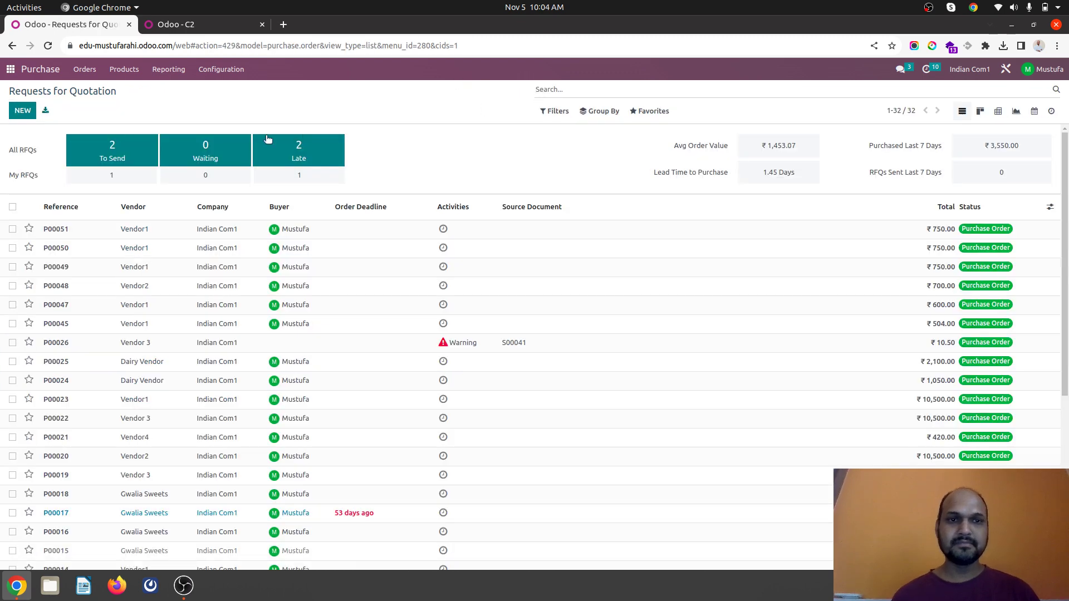
left_click(172, 230)
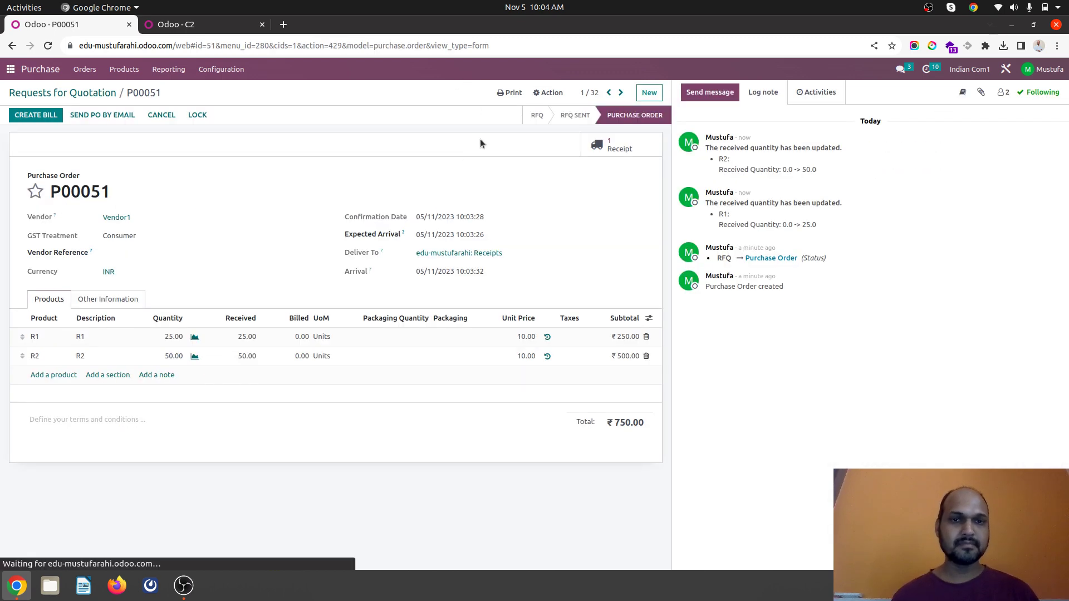
left_click(549, 92)
left_click(321, 247)
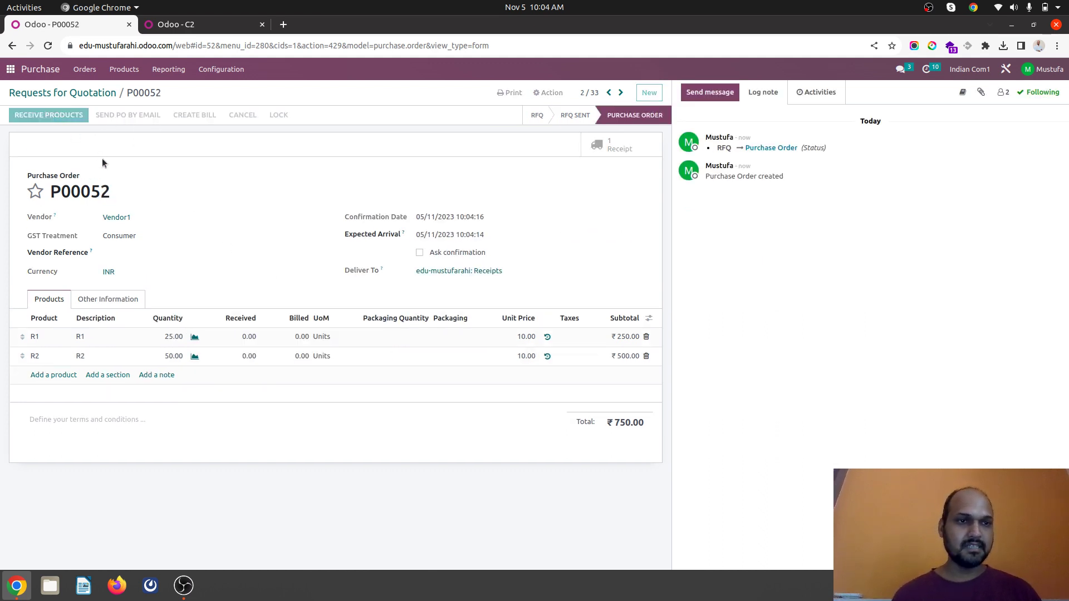
left_click(84, 115)
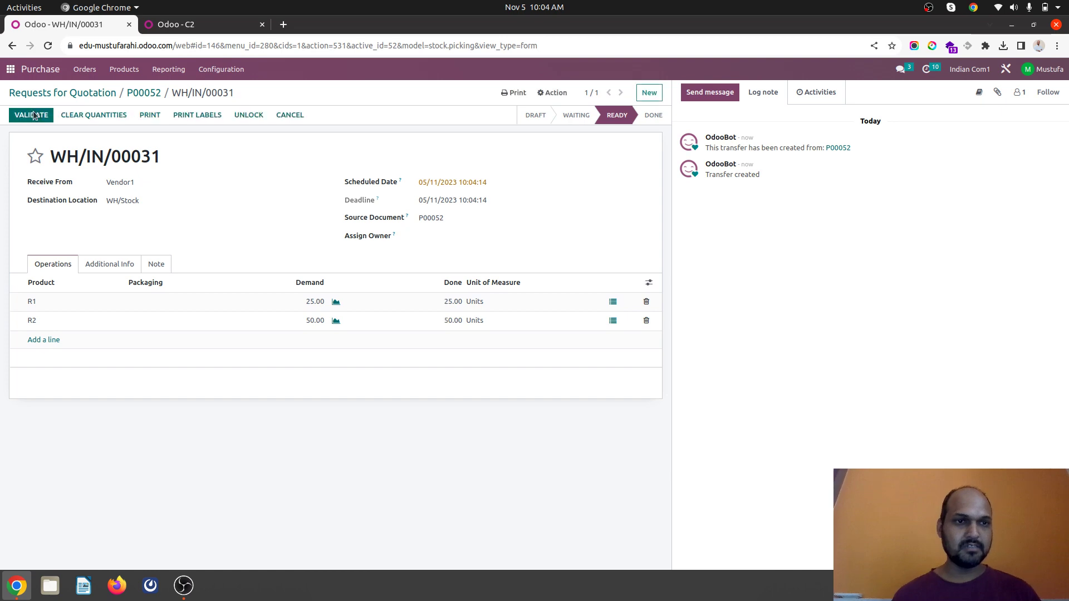
left_click(32, 115)
Step: Check the stock-by-locations report grouped by location, then return to the Locations list
left_click(191, 26)
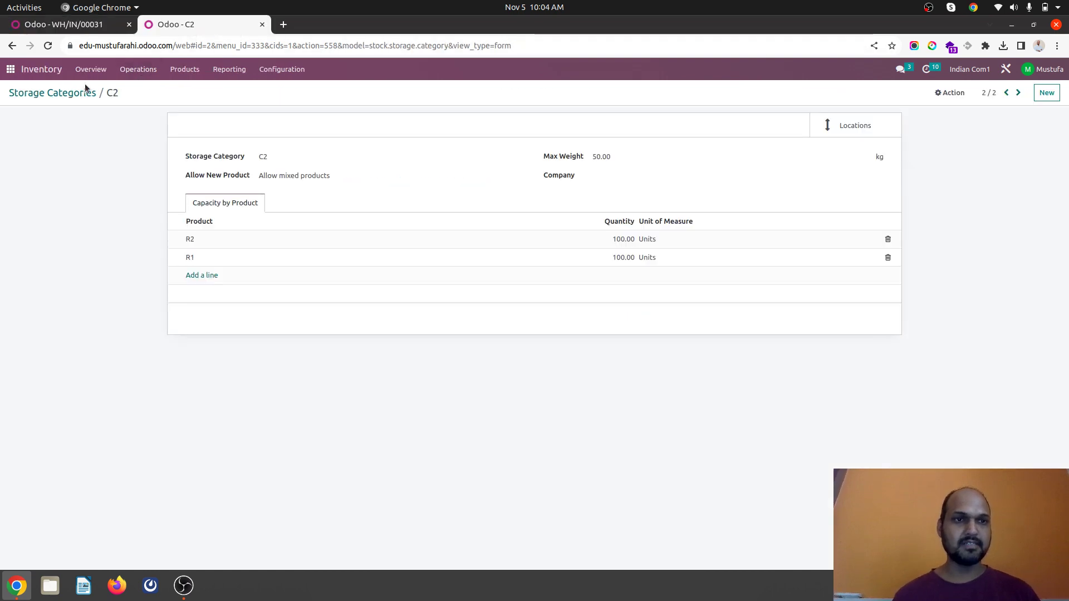
left_click(76, 95)
left_click(229, 69)
left_click(238, 99)
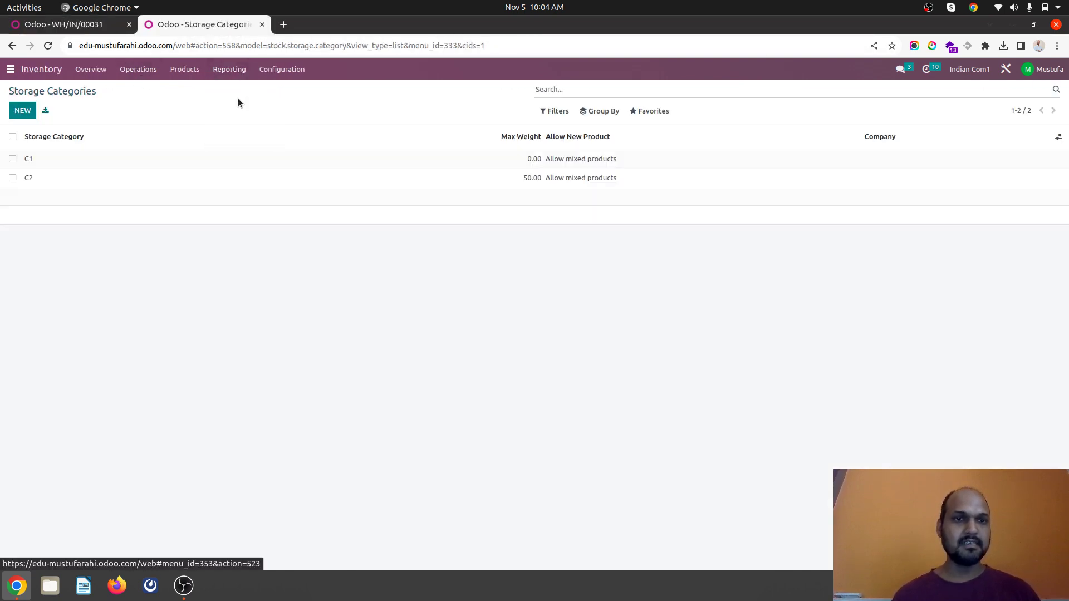
left_click(594, 117)
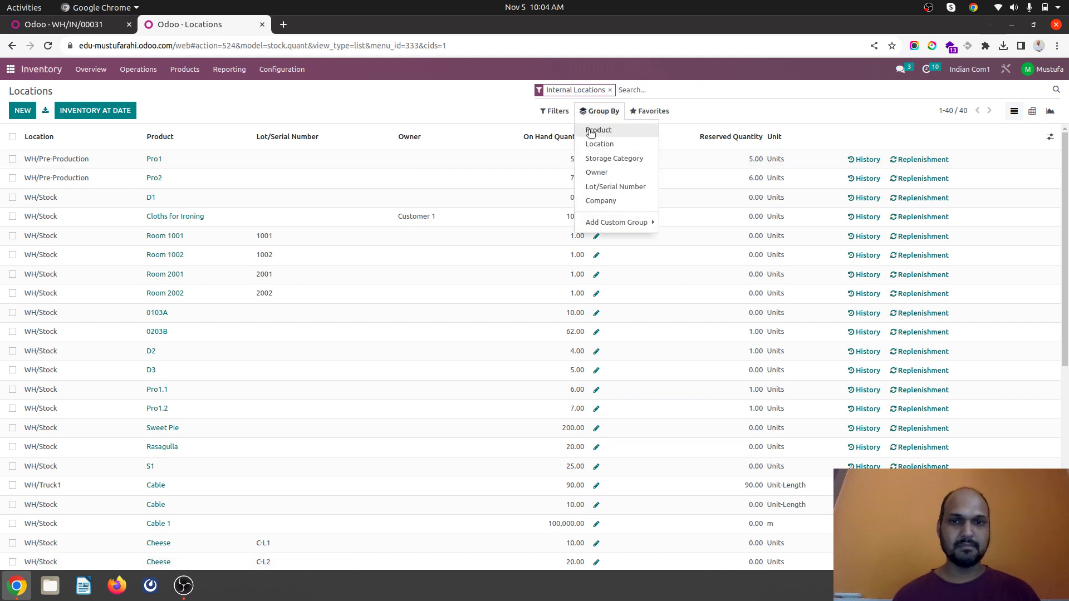
left_click(596, 144)
left_click(115, 356)
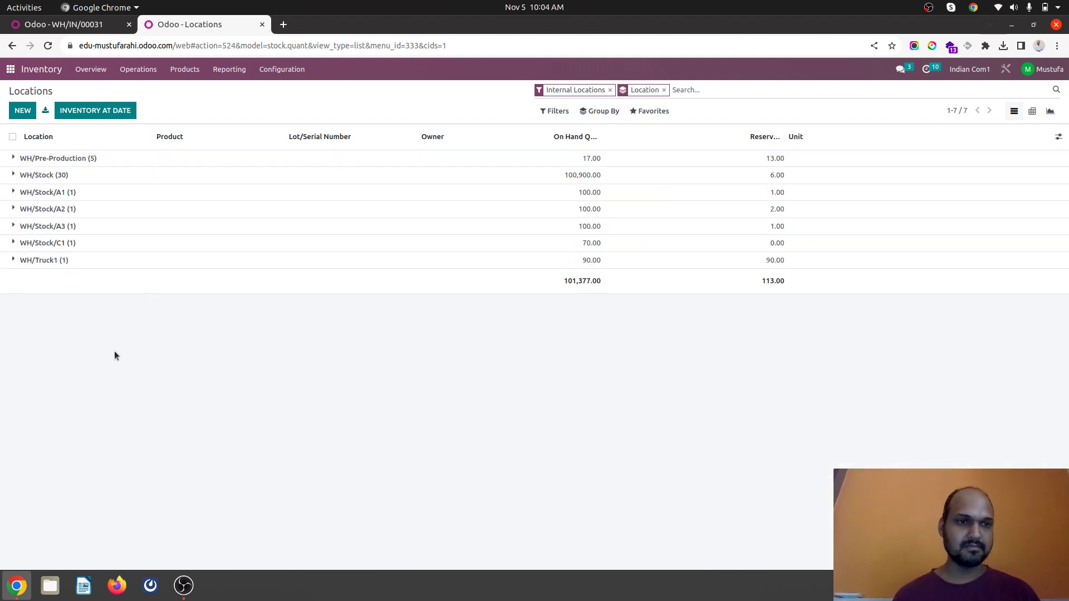
left_click(84, 25)
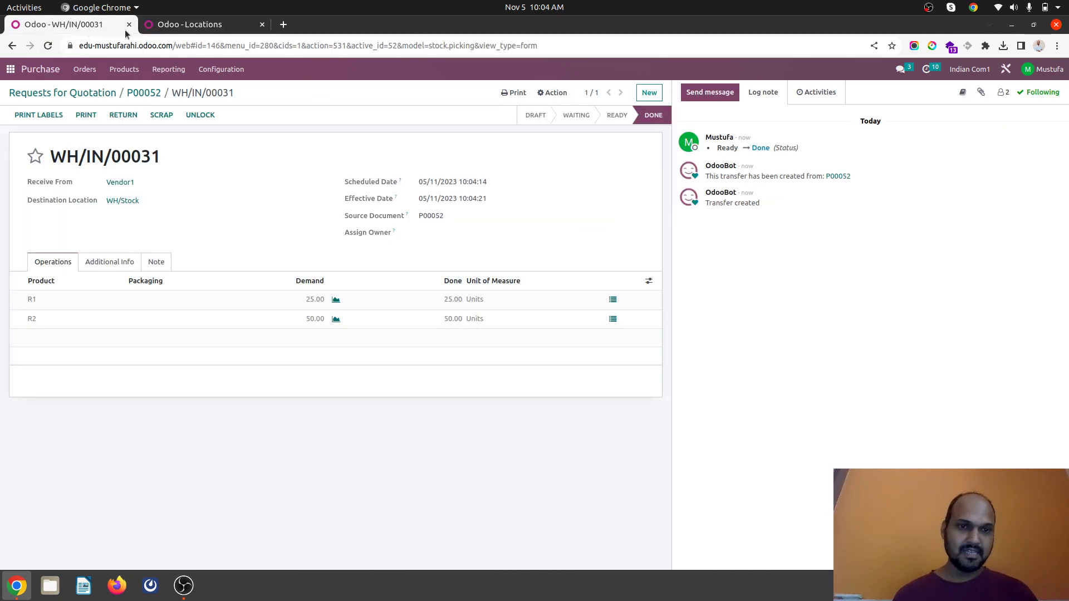
left_click(208, 67)
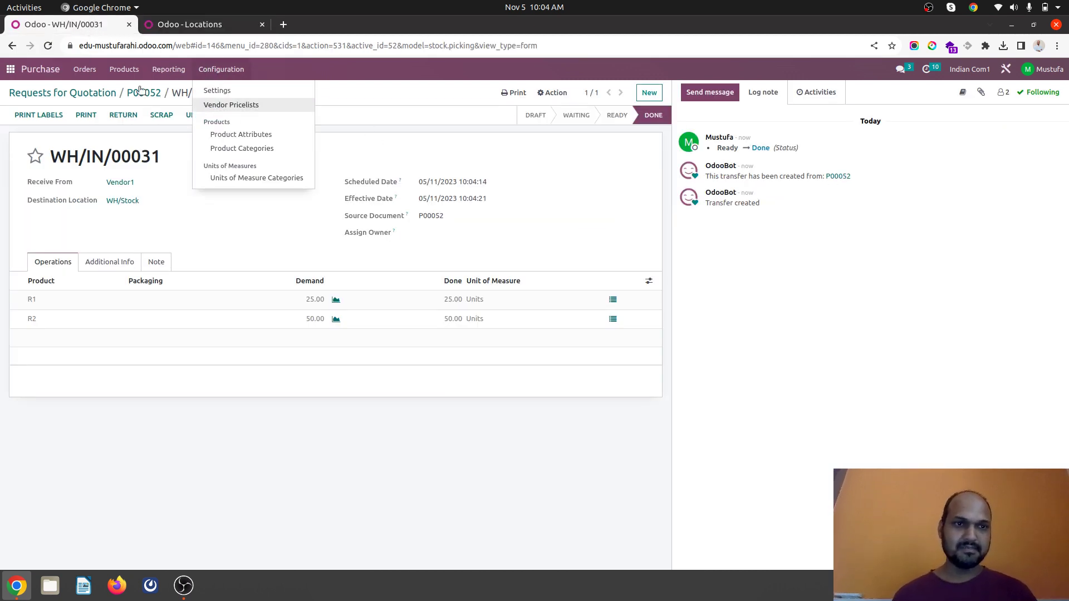
left_click(187, 25)
Step: In storage category C2, set R2's capacity to 50, remove the R1 line, and save
left_click(271, 72)
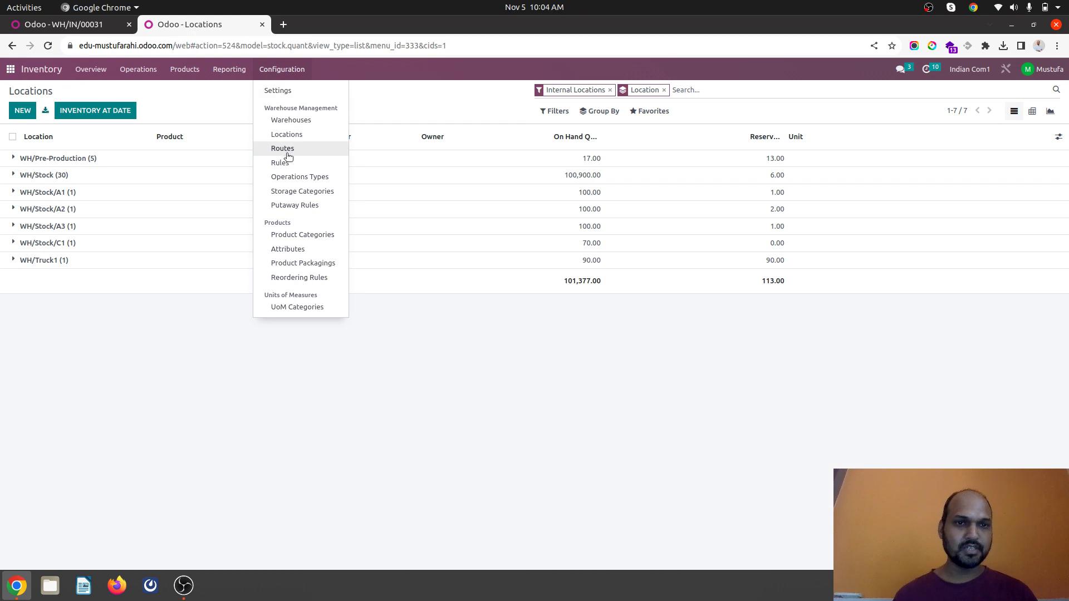
left_click(299, 189)
left_click(160, 178)
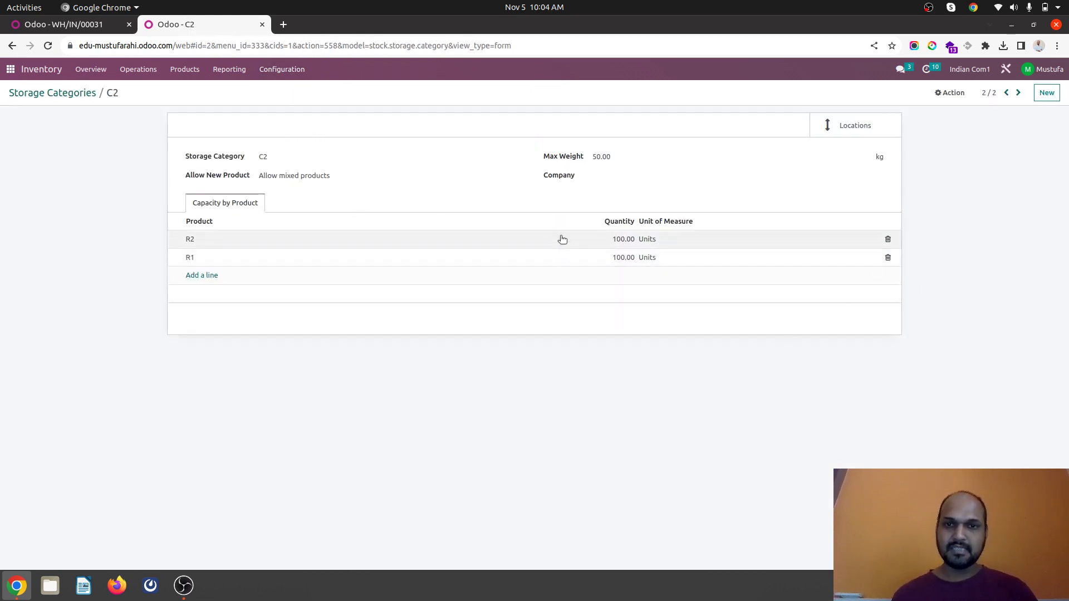
left_click(608, 238)
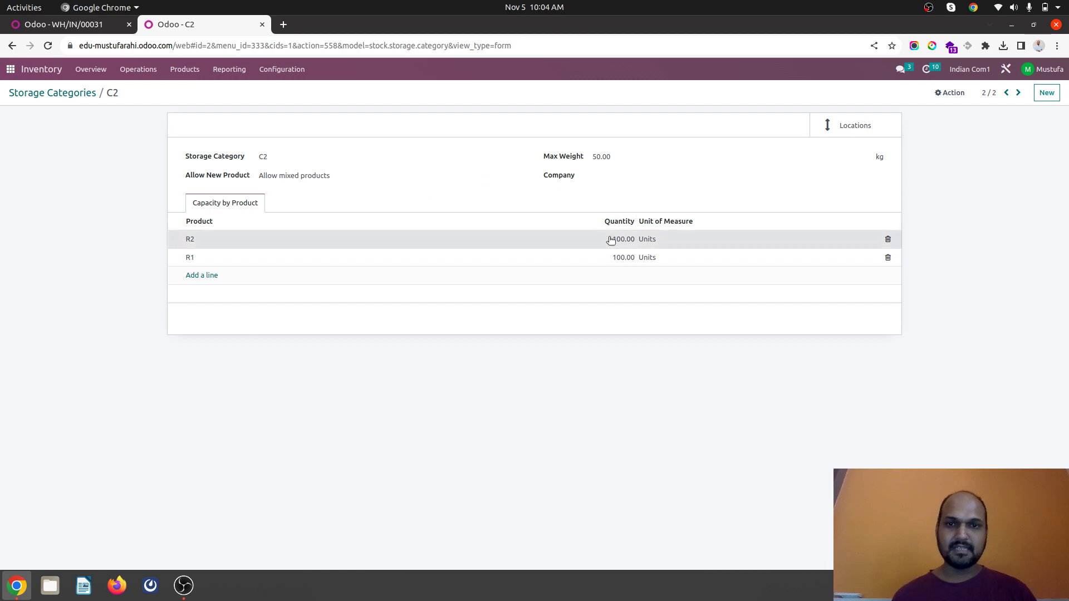
type("50")
key("Tab")
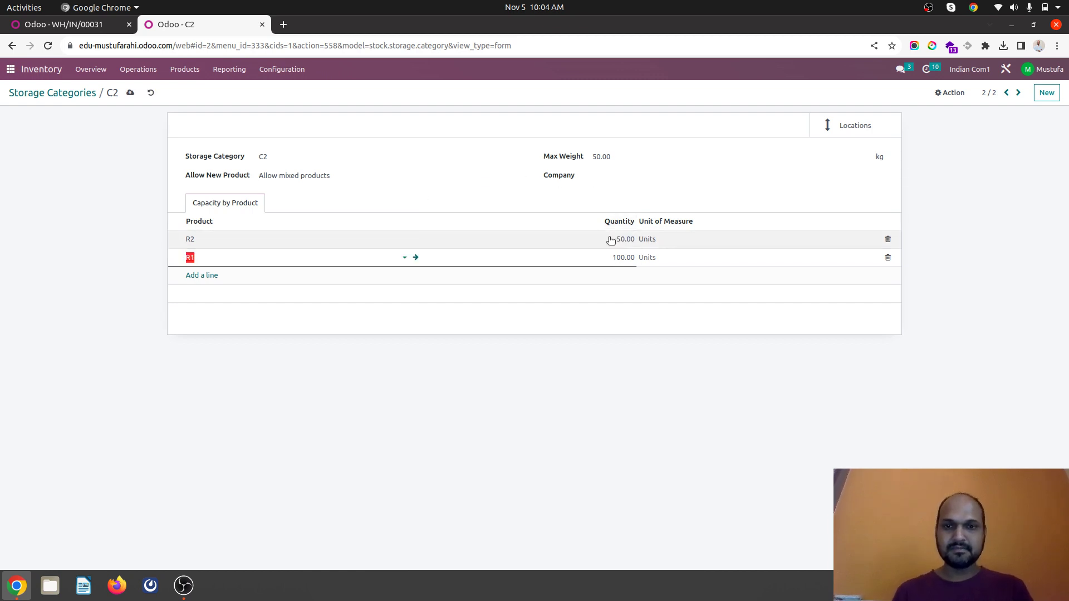
key("Tab")
key("Tab")
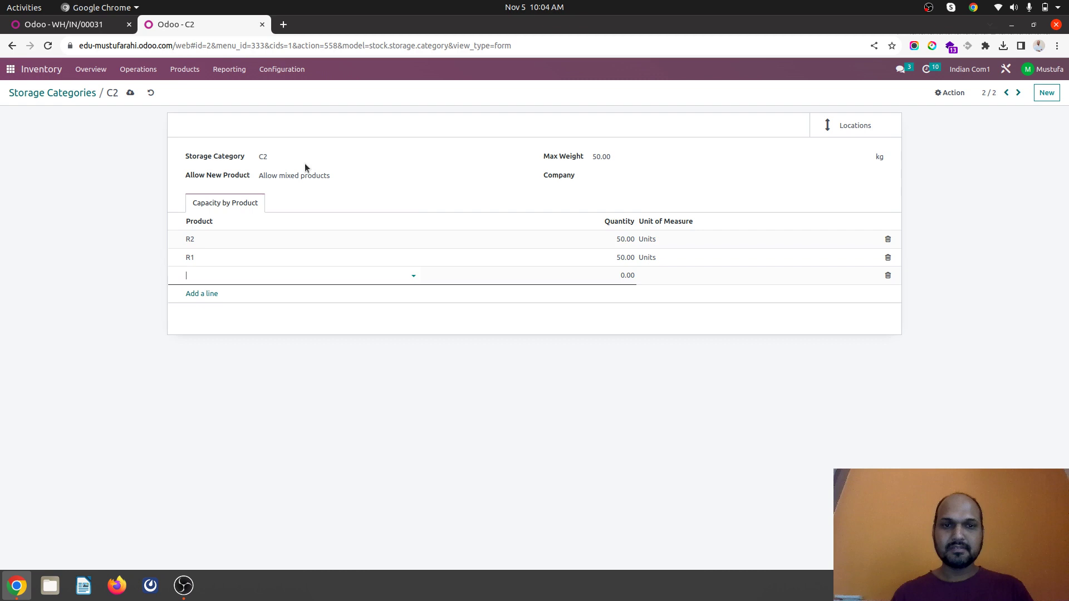
left_click(103, 152)
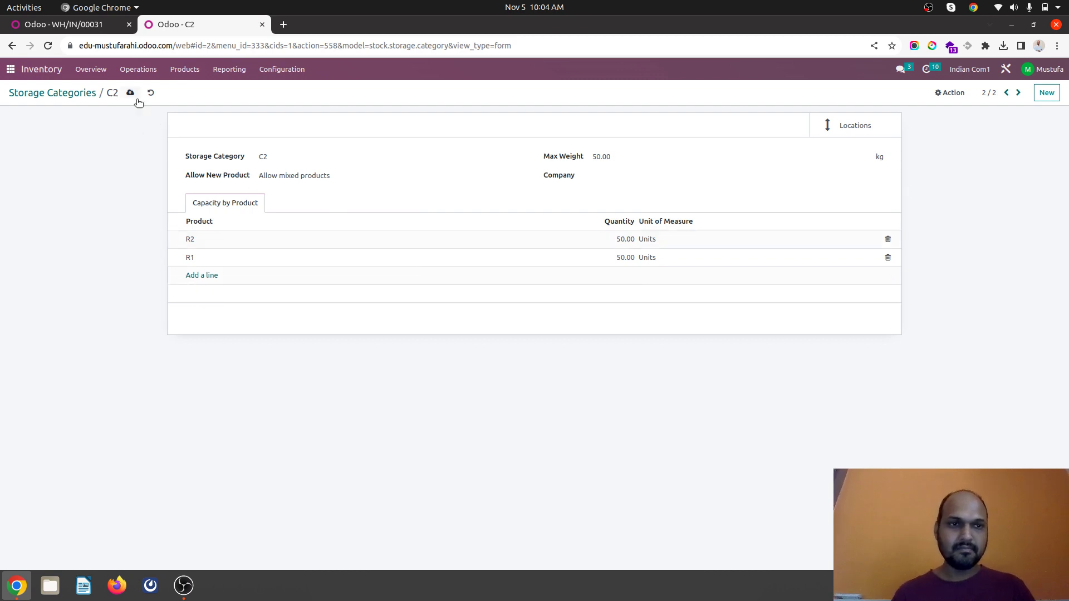
left_click(888, 258)
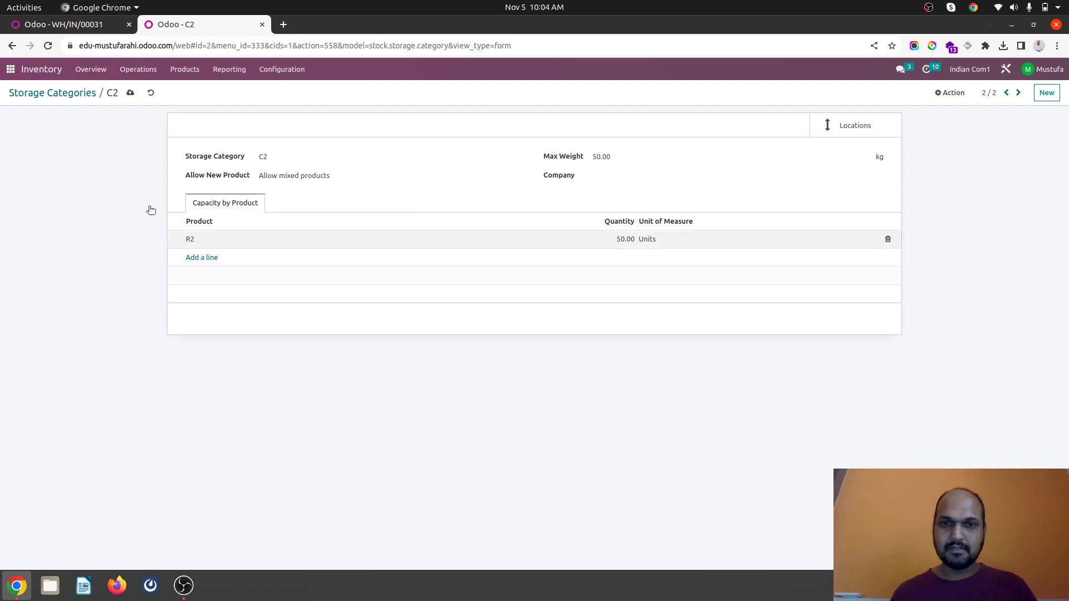
left_click(131, 95)
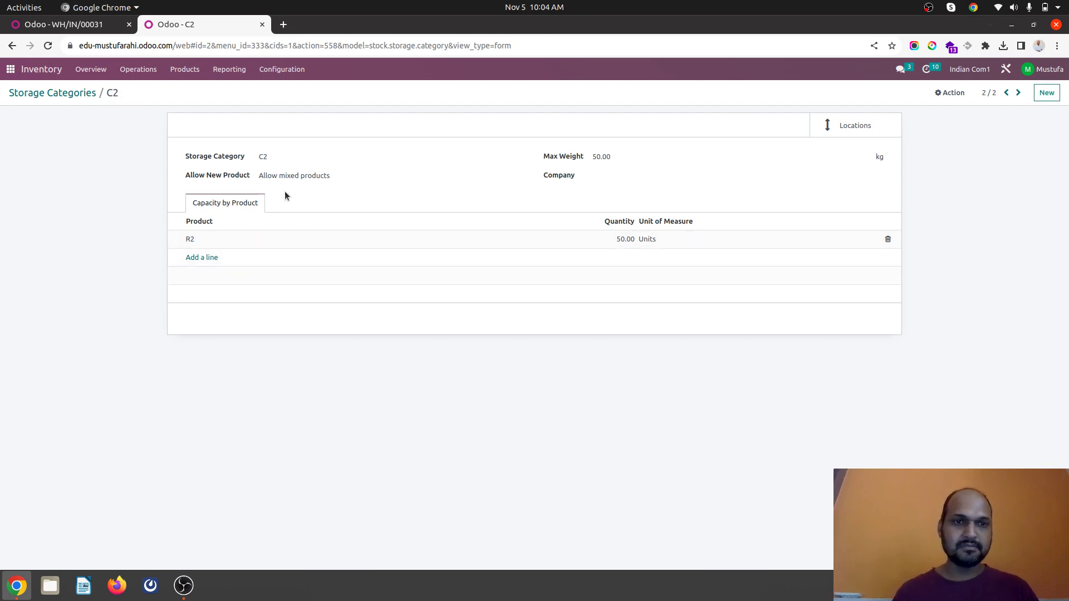
Step: Check which locations use storage category C2
left_click(852, 126)
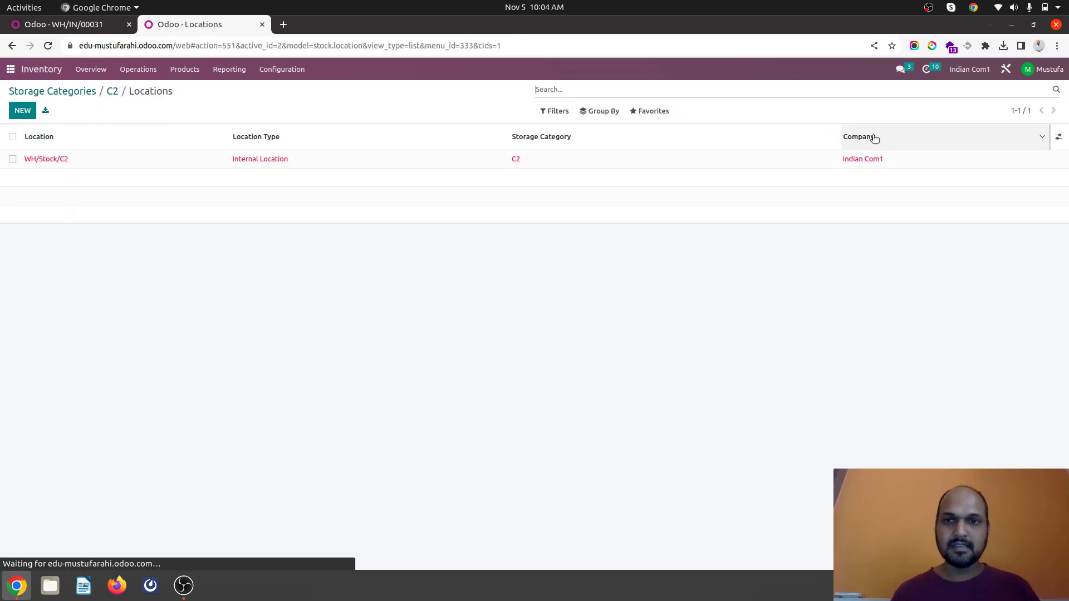
left_click(111, 92)
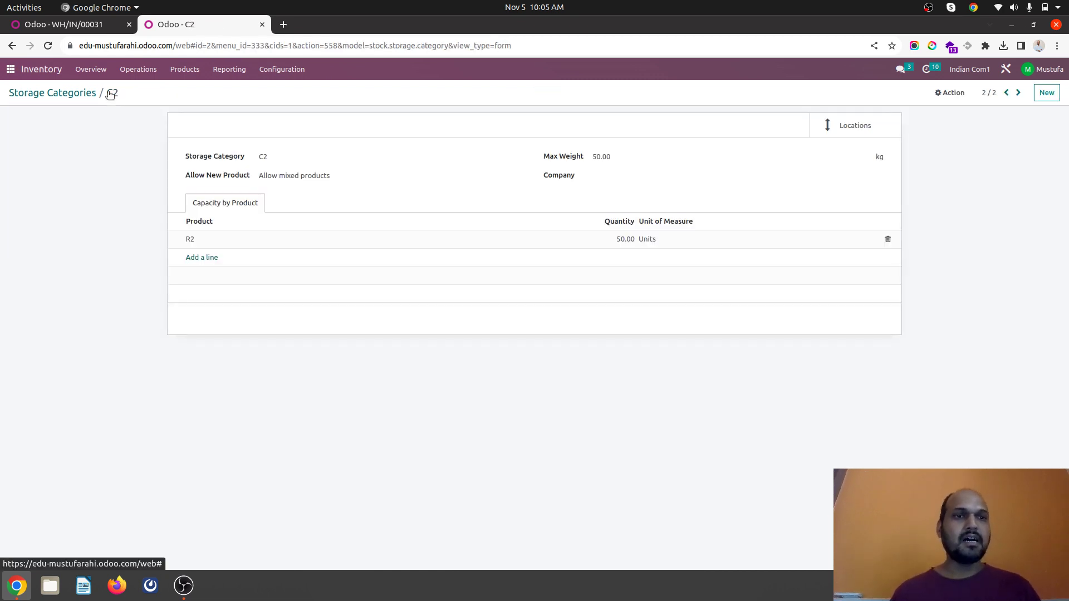
left_click(227, 71)
Step: Create a putaway rule sending R1 from WH/Stock to WH/Stock/C2 with category C2
mouse_move(276, 72)
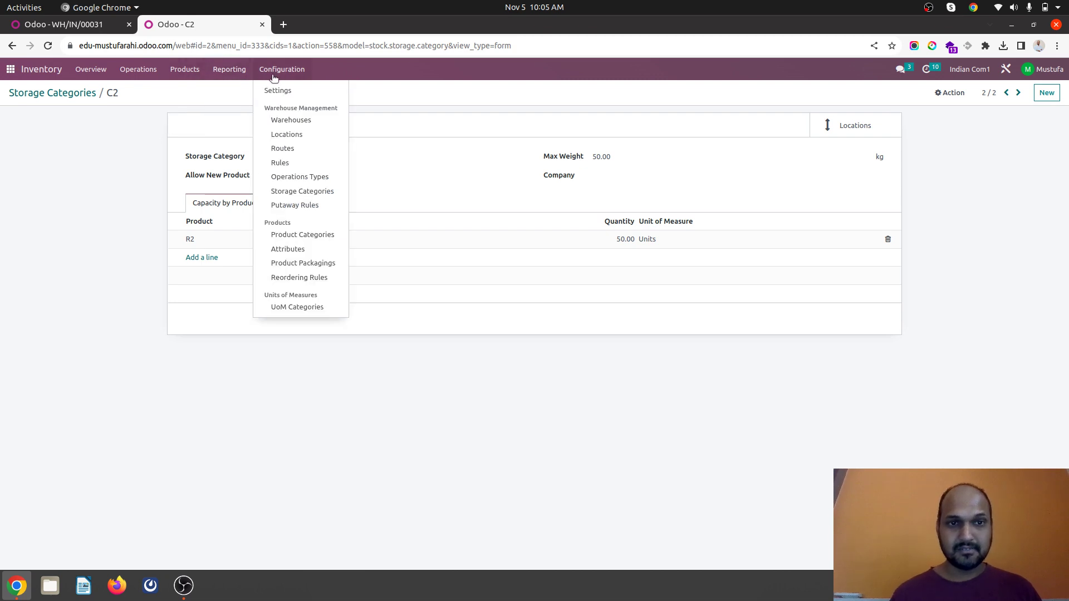
left_click(295, 205)
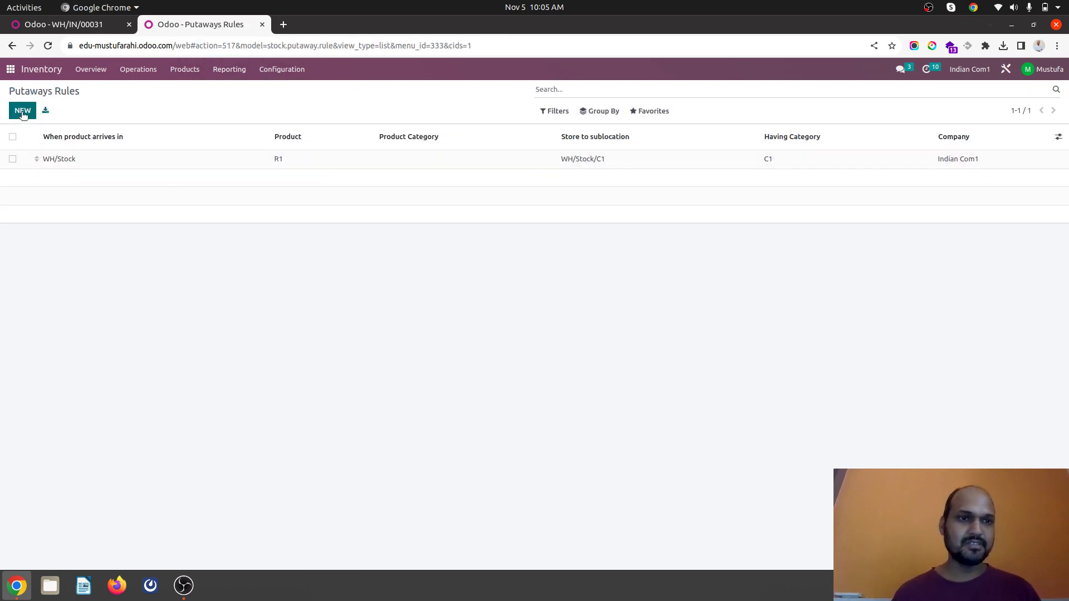
left_click(23, 112)
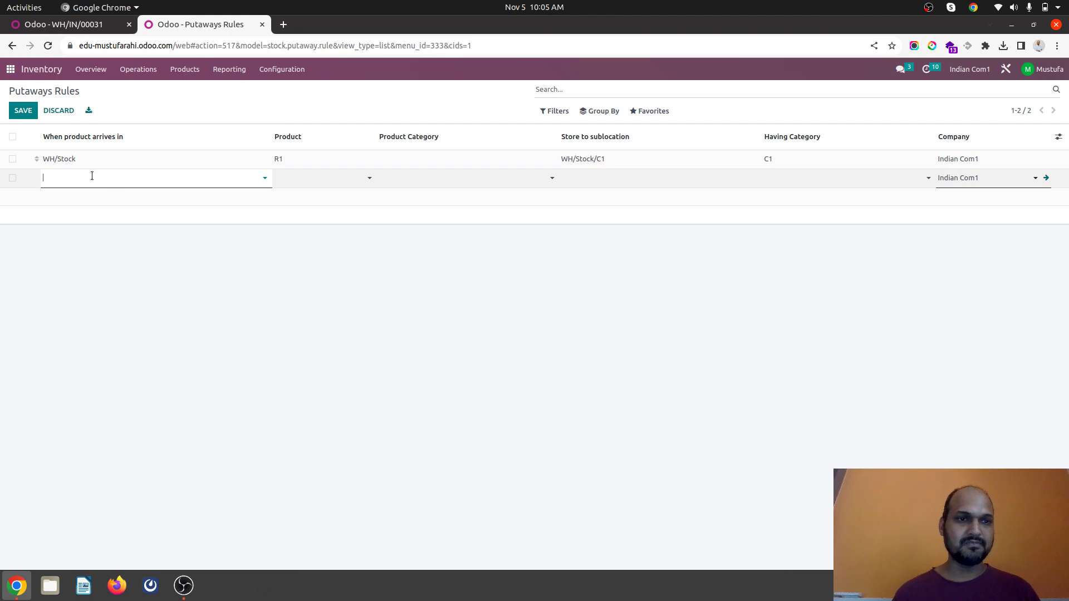
left_click(92, 176)
left_click(86, 249)
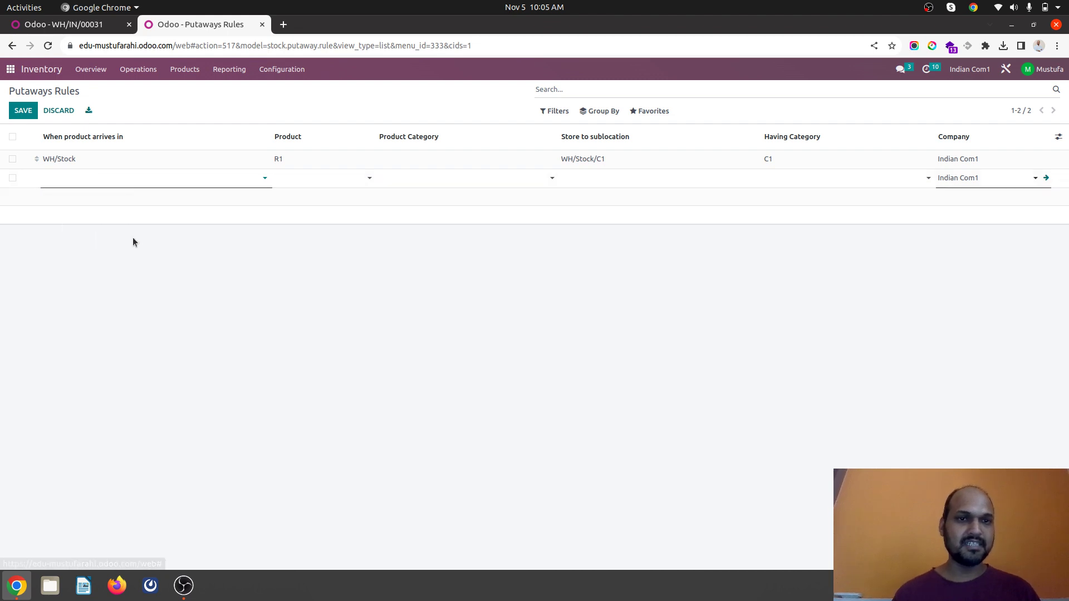
left_click(299, 183)
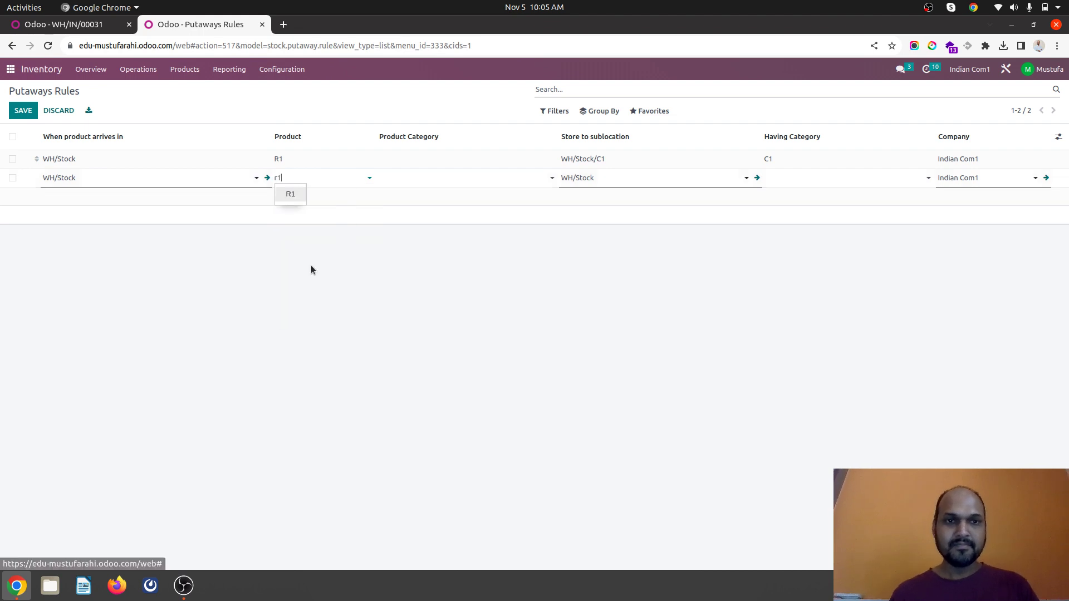
left_click(292, 196)
left_click(608, 180)
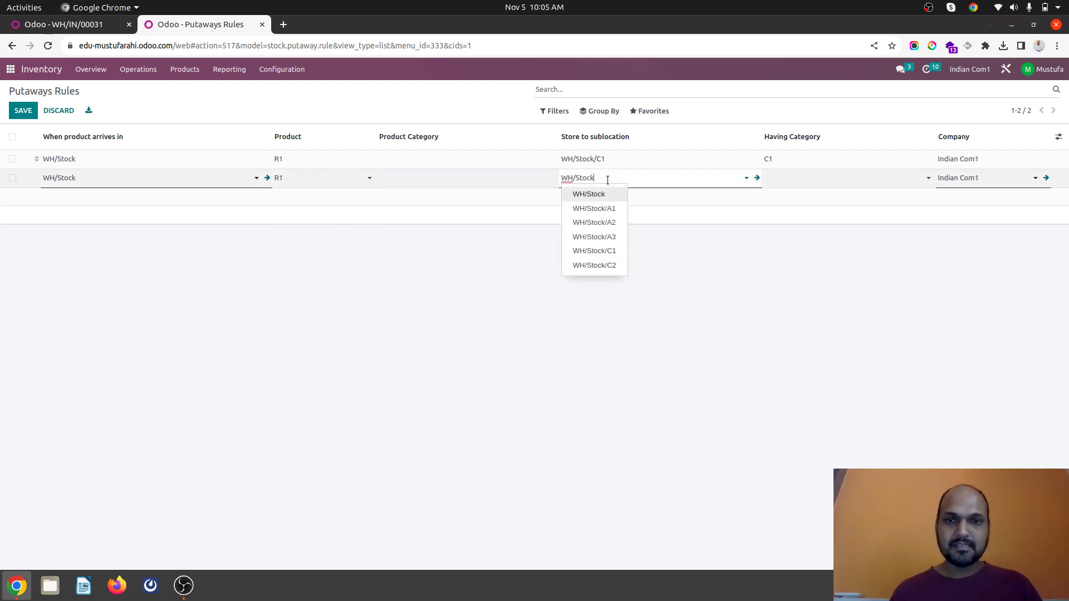
left_click(608, 266)
left_click(785, 179)
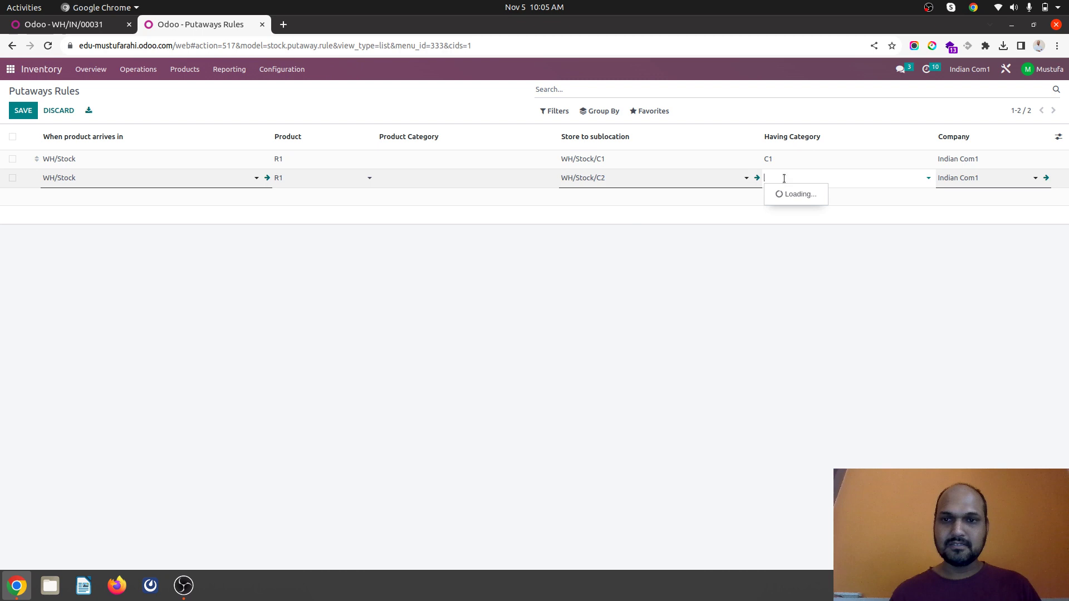
left_click(781, 208)
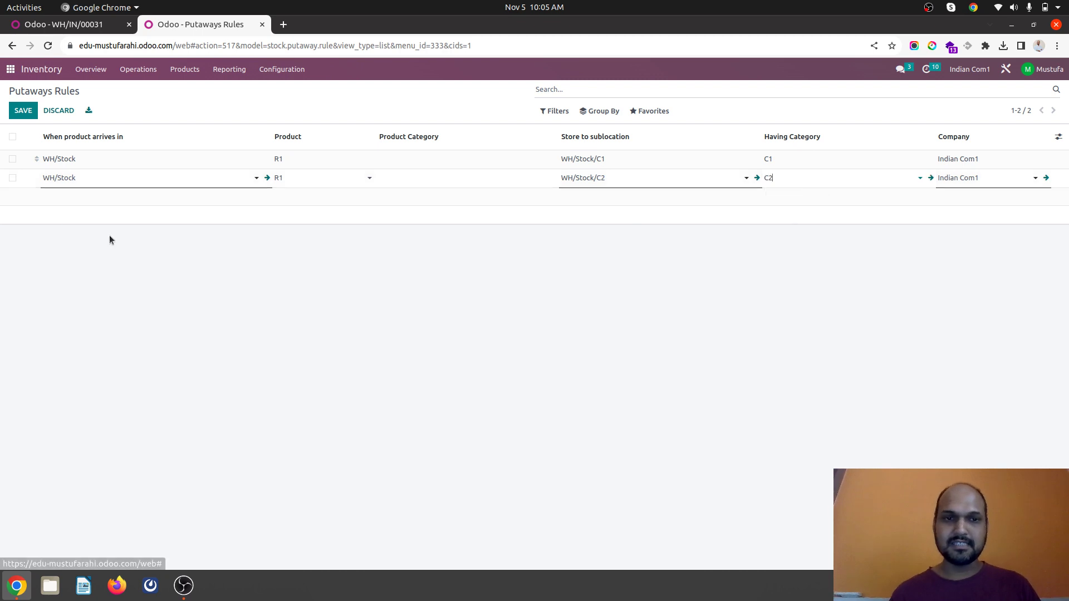
left_click(21, 111)
Step: Create a second putaway rule sending R2 from WH/Stock to WH/Stock/C2 with category C2
left_click(23, 110)
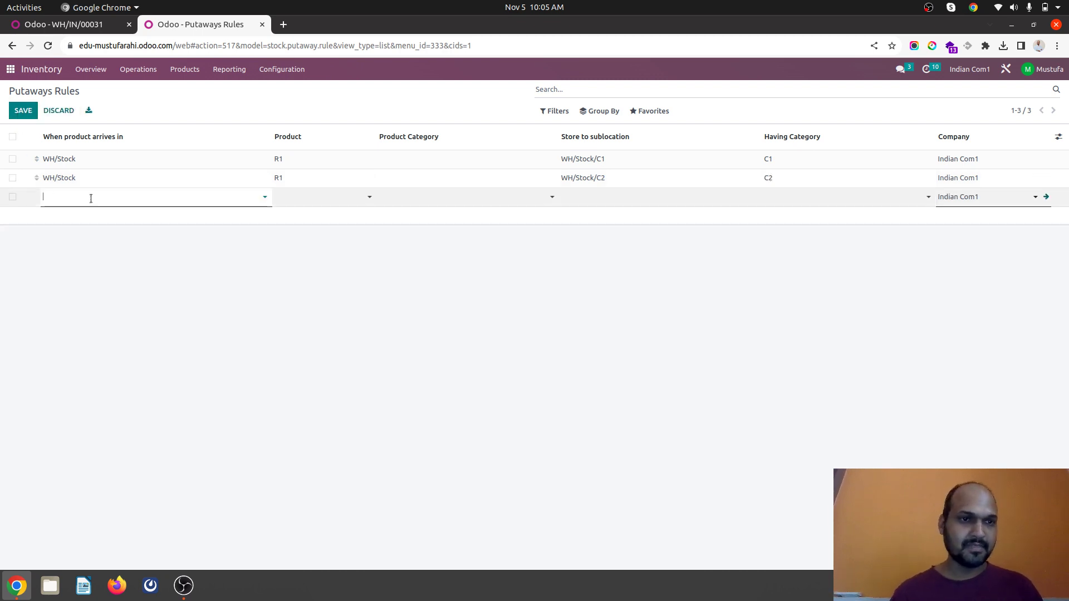
left_click(91, 198)
left_click(88, 270)
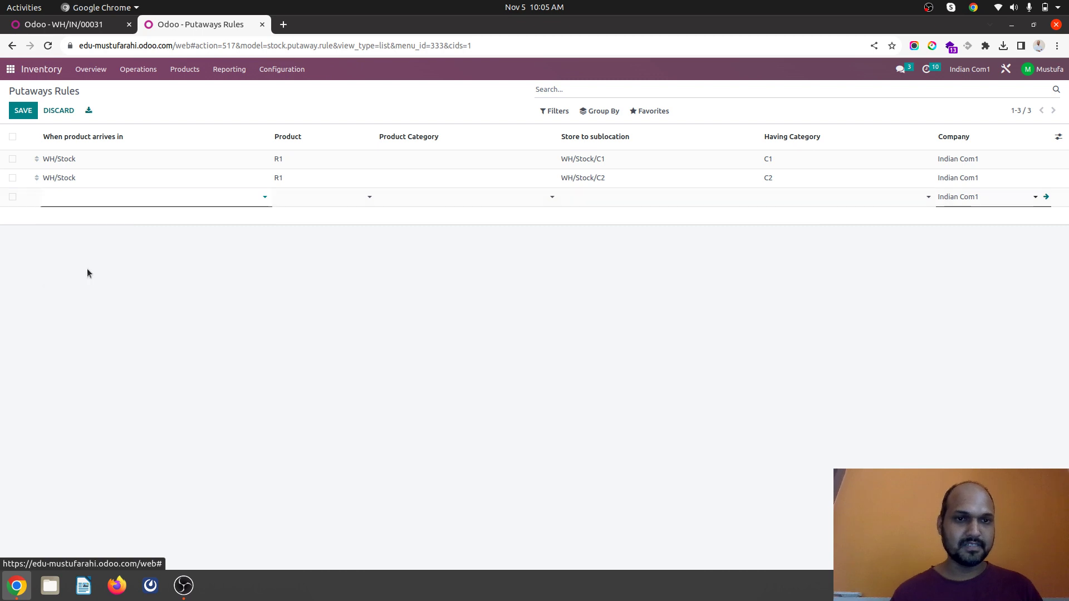
left_click(315, 199)
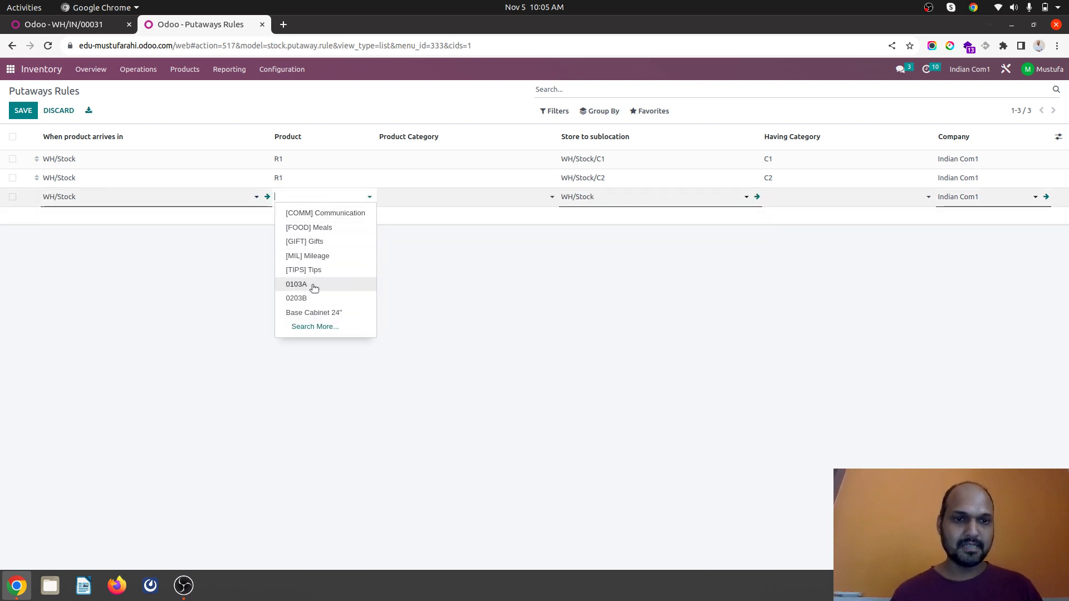
type("r2")
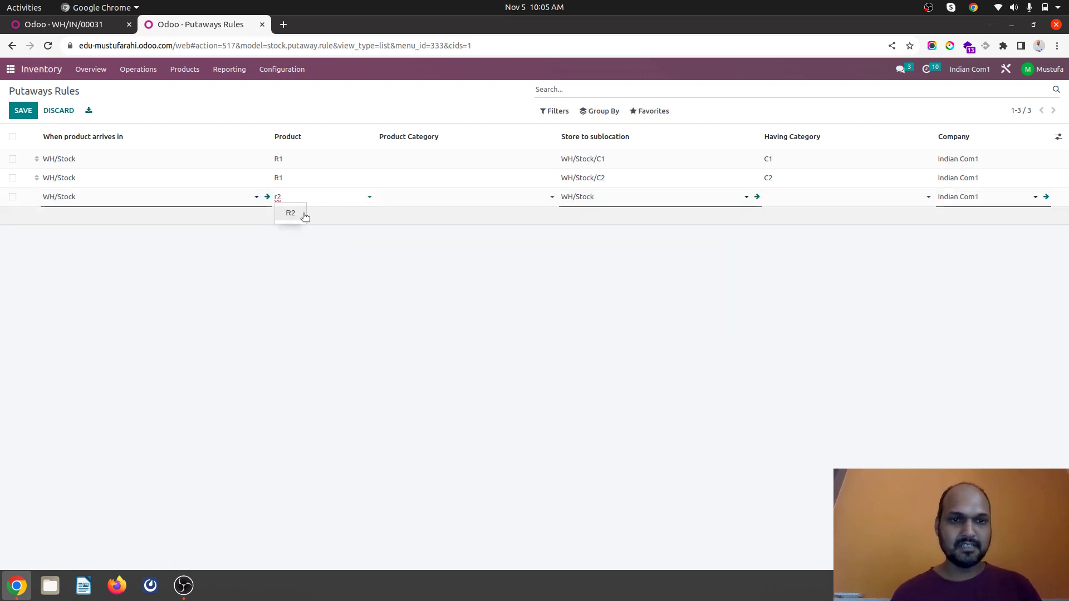
left_click(301, 213)
left_click(628, 192)
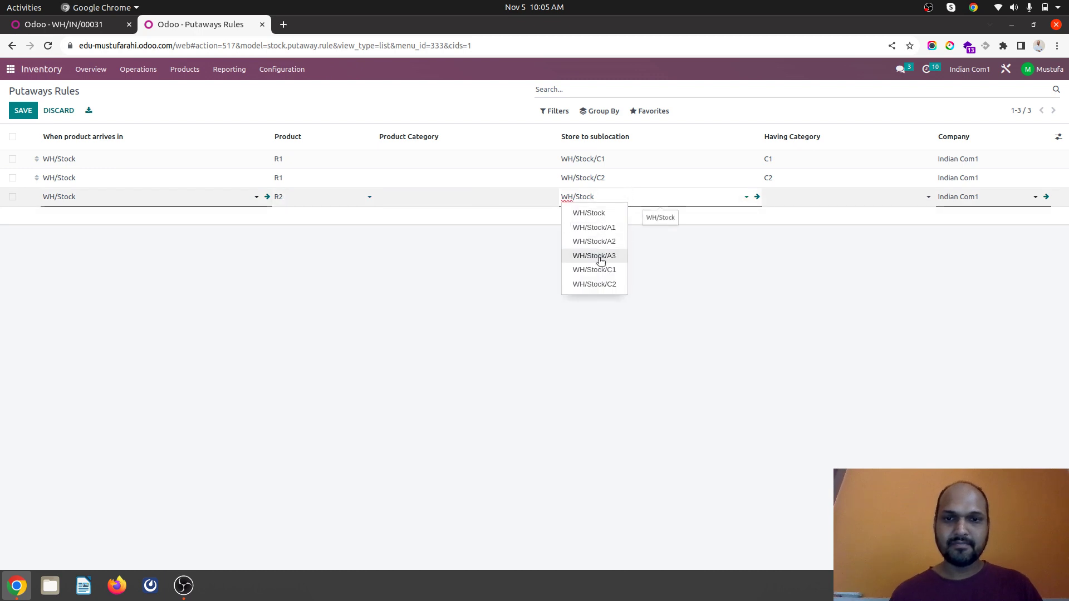
left_click(599, 284)
left_click(825, 199)
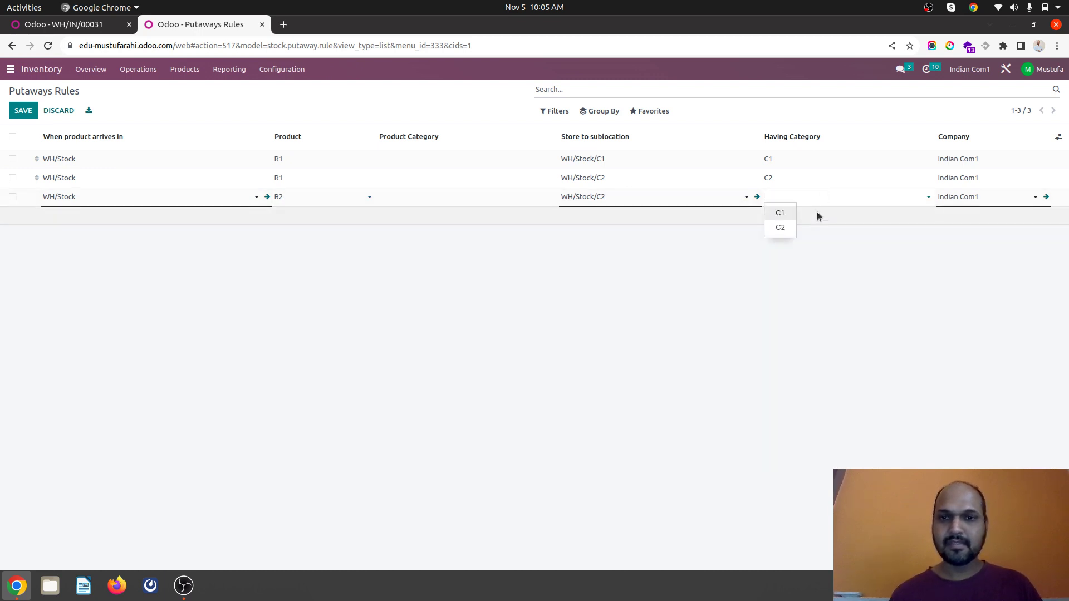
left_click(780, 226)
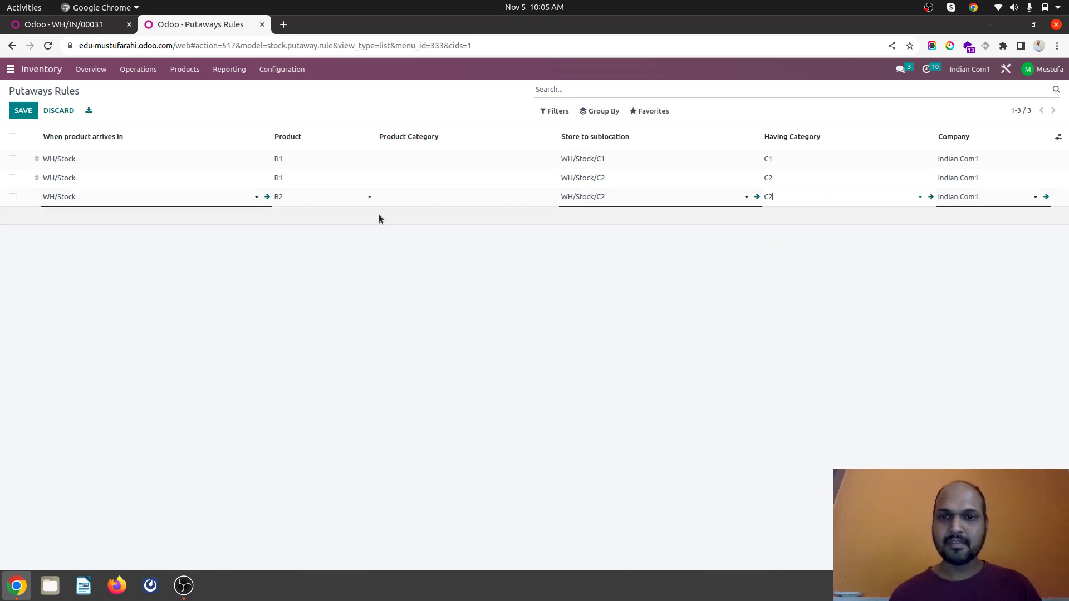
left_click(22, 110)
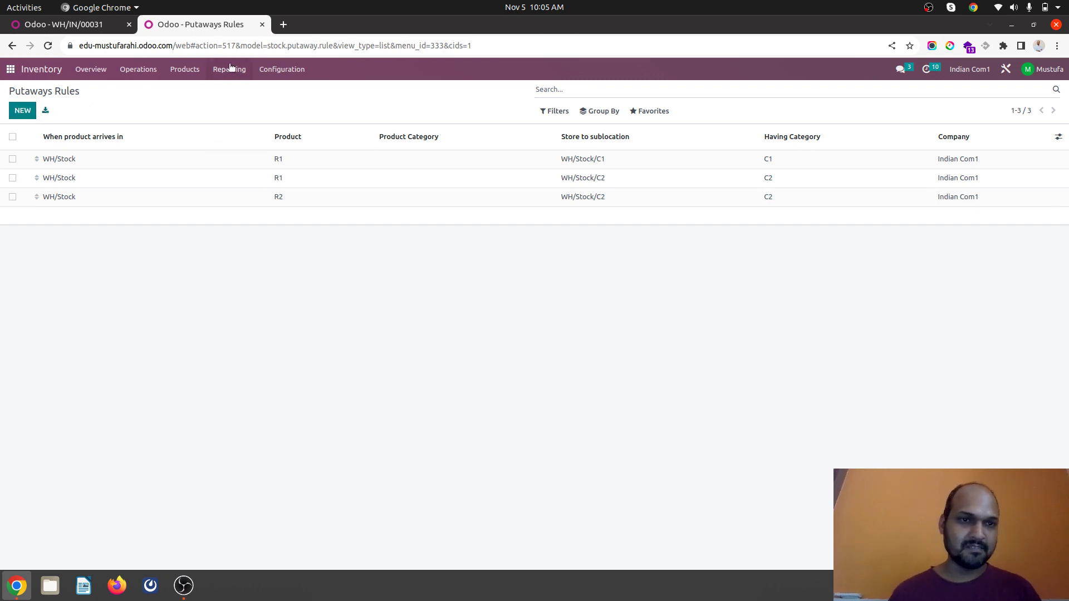
left_click(282, 71)
Step: Add an R1 capacity line of 50.00 Units to storage category C2 and save
left_click(305, 190)
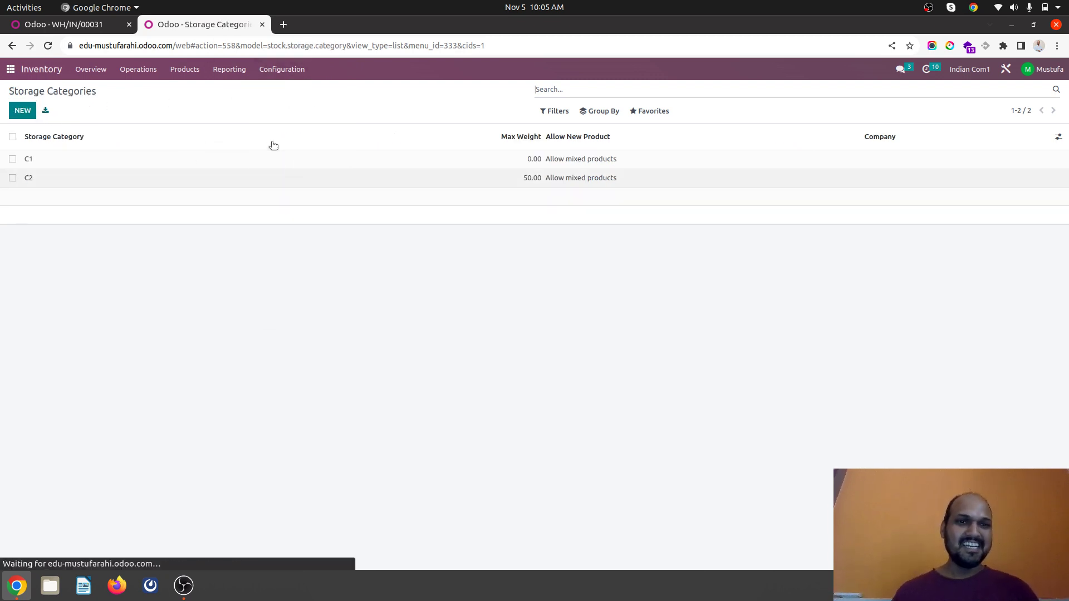
left_click(138, 179)
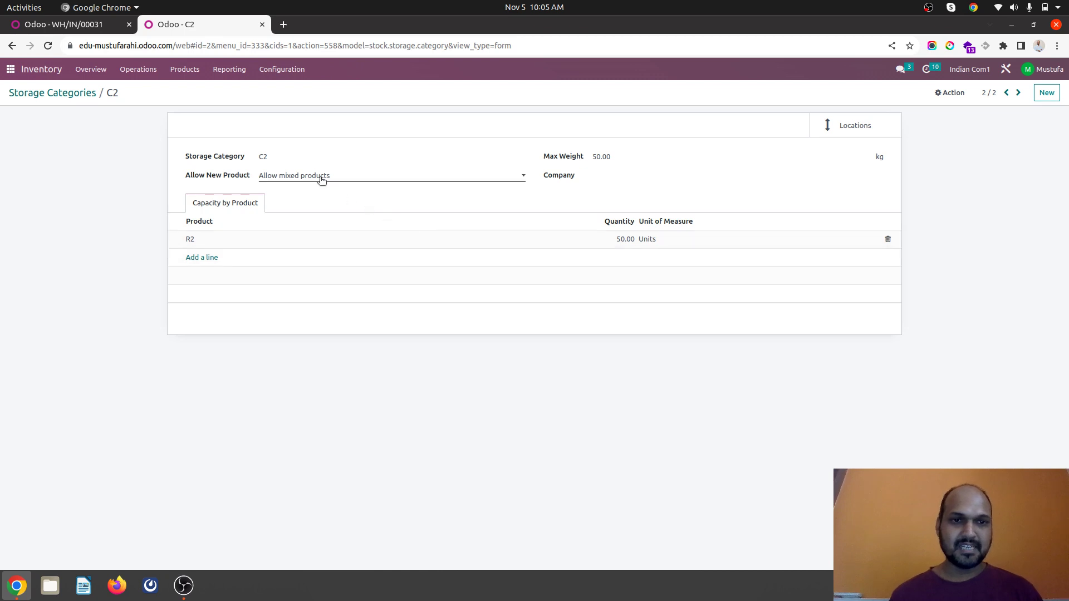
left_click(202, 257)
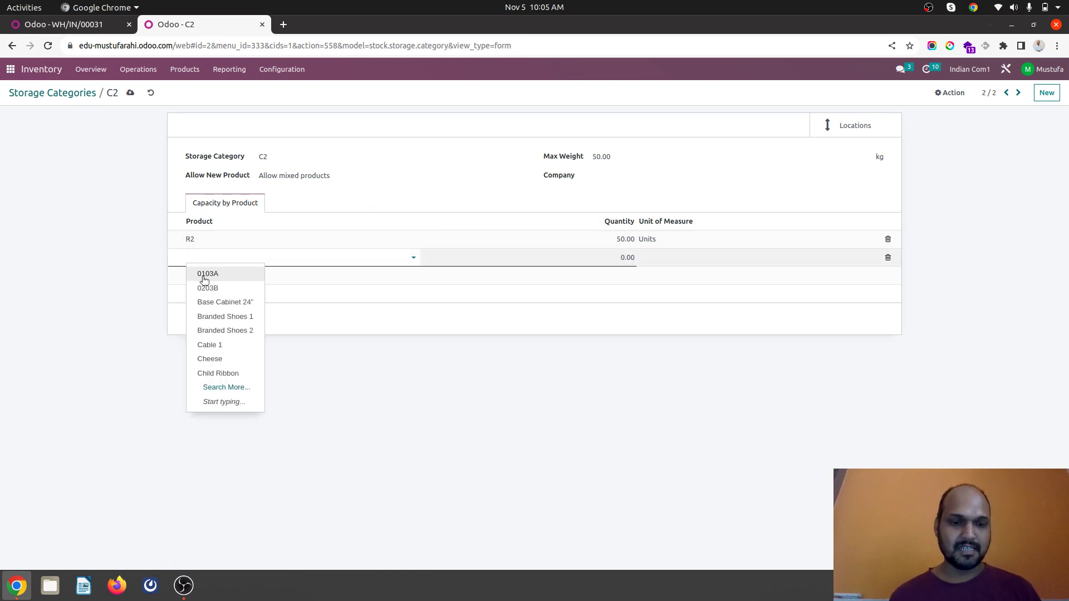
type("R1")
left_click(209, 276)
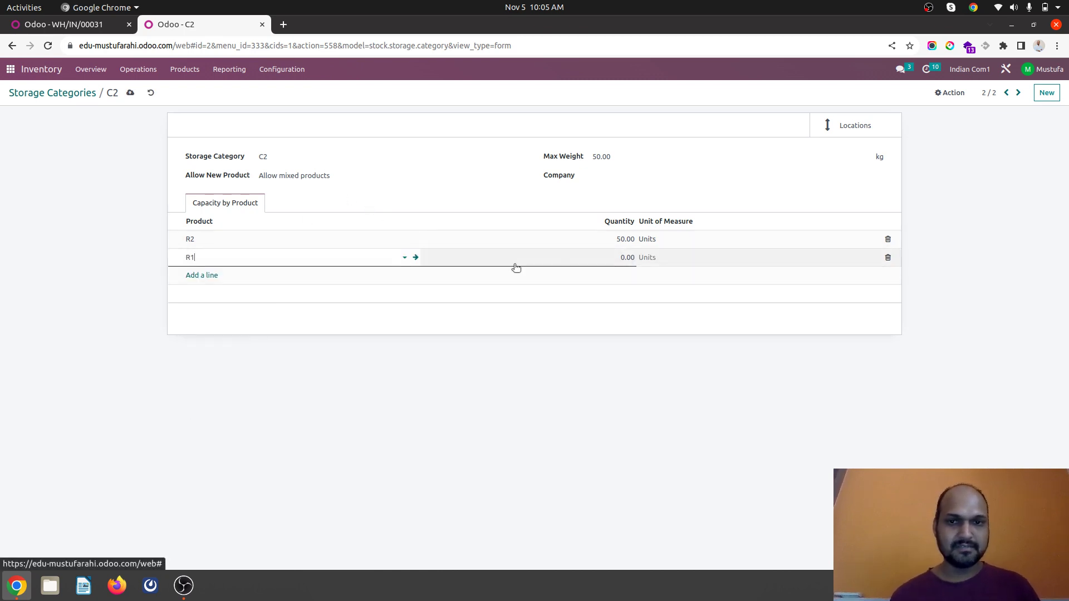
left_click(585, 259)
type("5")
left_click(436, 177)
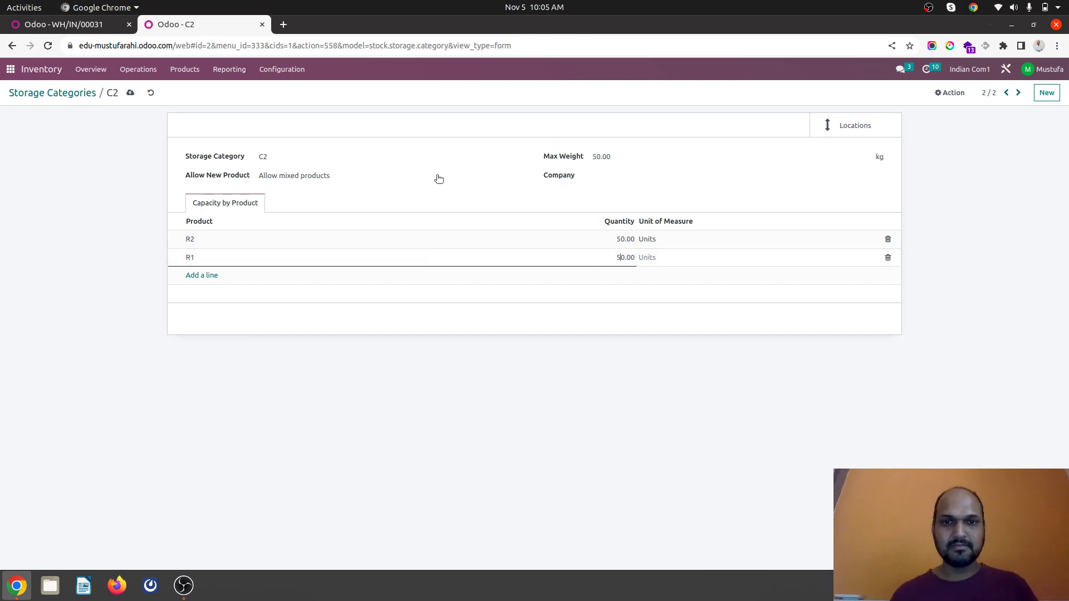
left_click(130, 93)
Step: Duplicate P00052 as P00053, confirm it, and validate receipt WH/IN/00032 of 25 R1 and 50 R2
key("ctrl+shift+Tab")
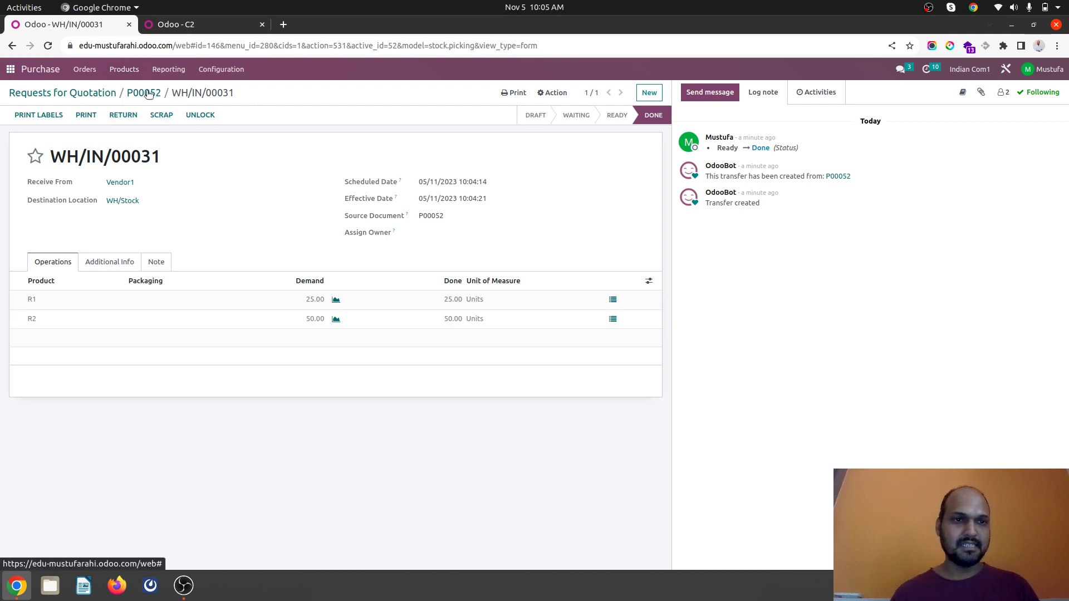
left_click(148, 94)
left_click(549, 92)
left_click(547, 111)
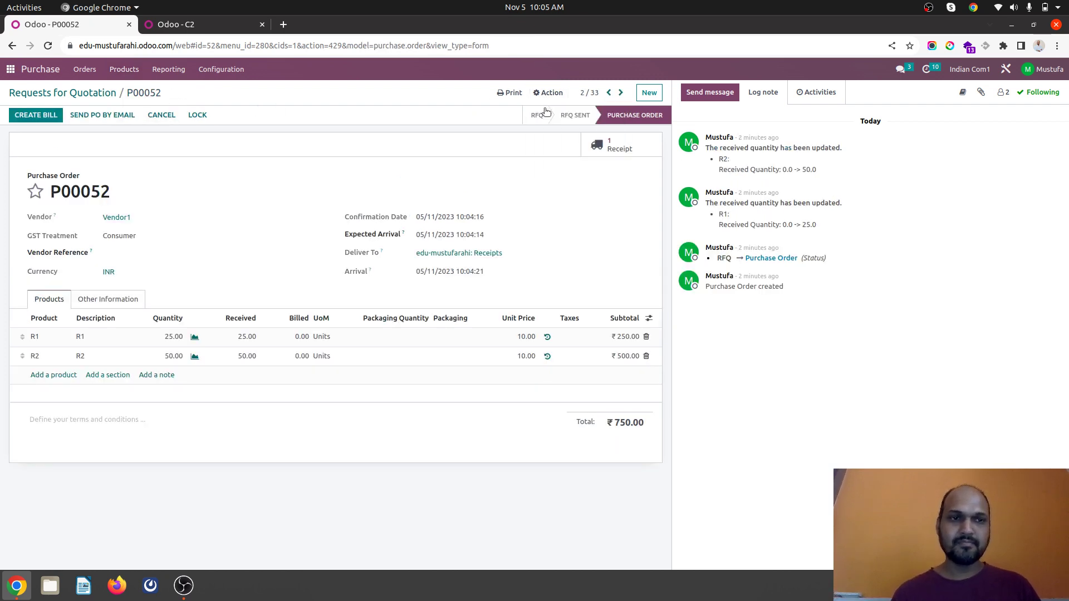
key("alt+v")
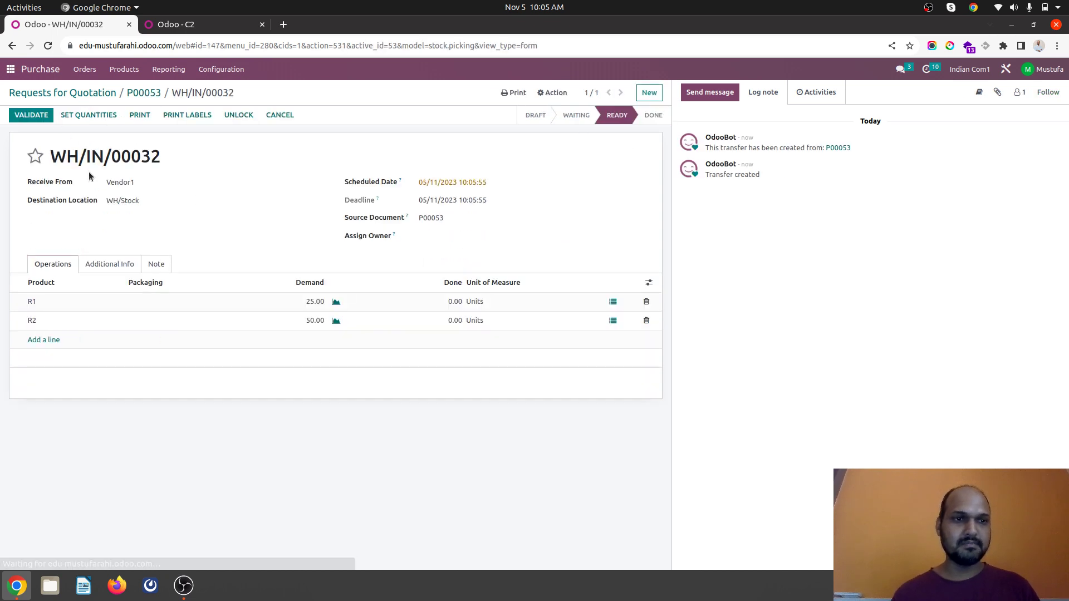
left_click(30, 118)
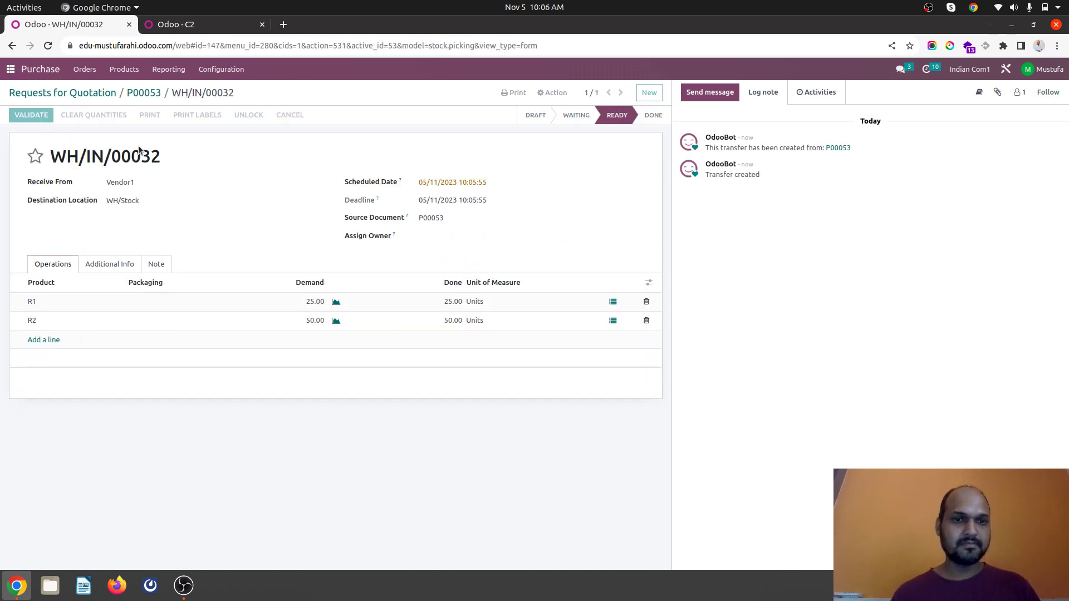
left_click(167, 25)
Step: Group the stock-by-locations report by location and expand WH/Stock/C2
left_click(230, 69)
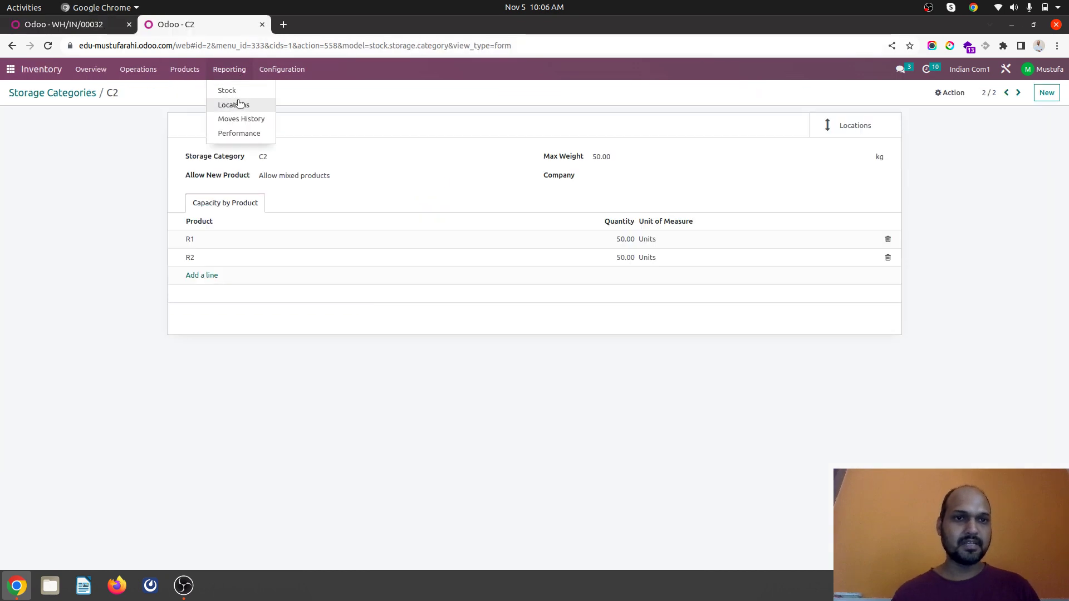
left_click(238, 103)
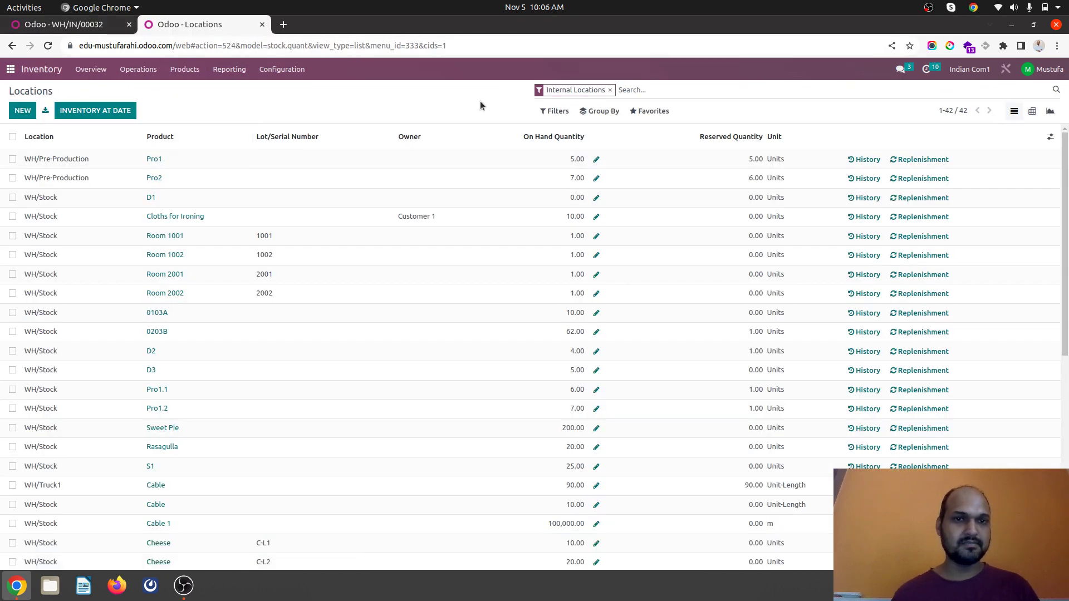
left_click(600, 111)
left_click(599, 144)
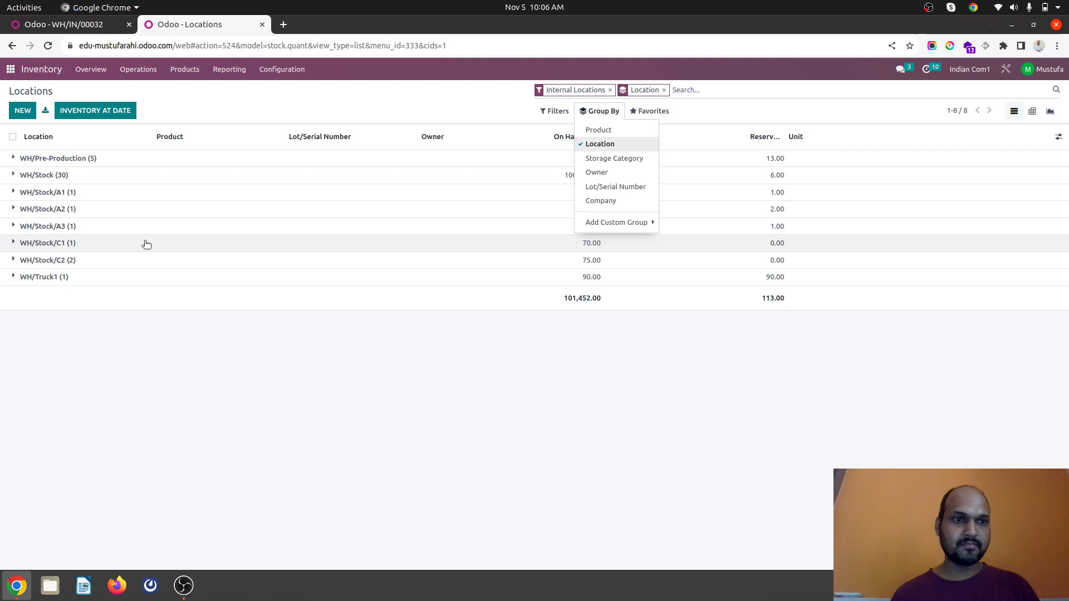
left_click(127, 264)
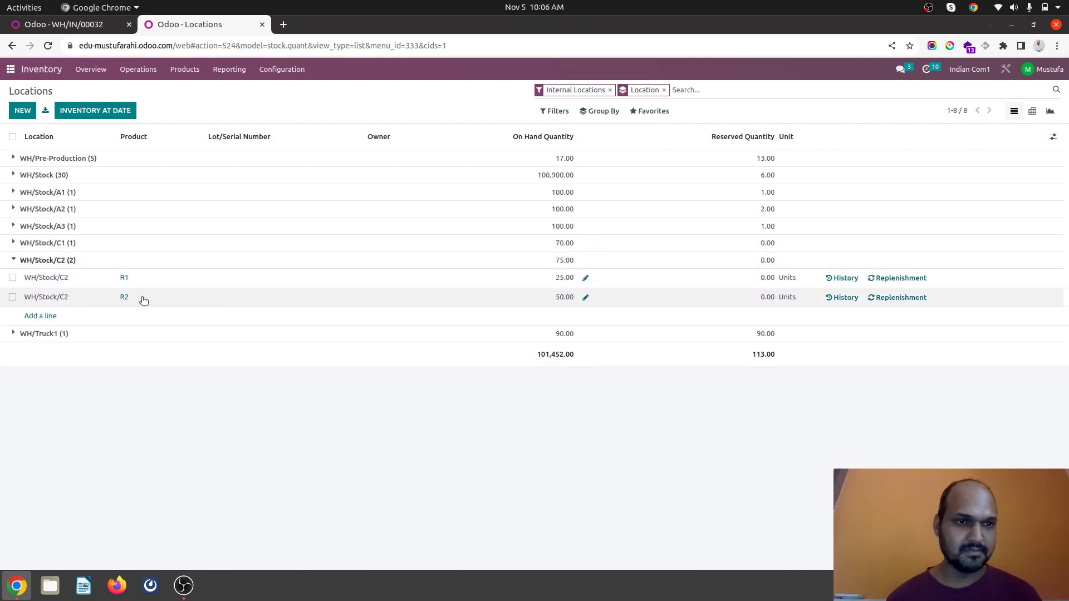
Step: Open WH/Stock/C2's current stock from storage category C2 and add the Value column
left_click(277, 69)
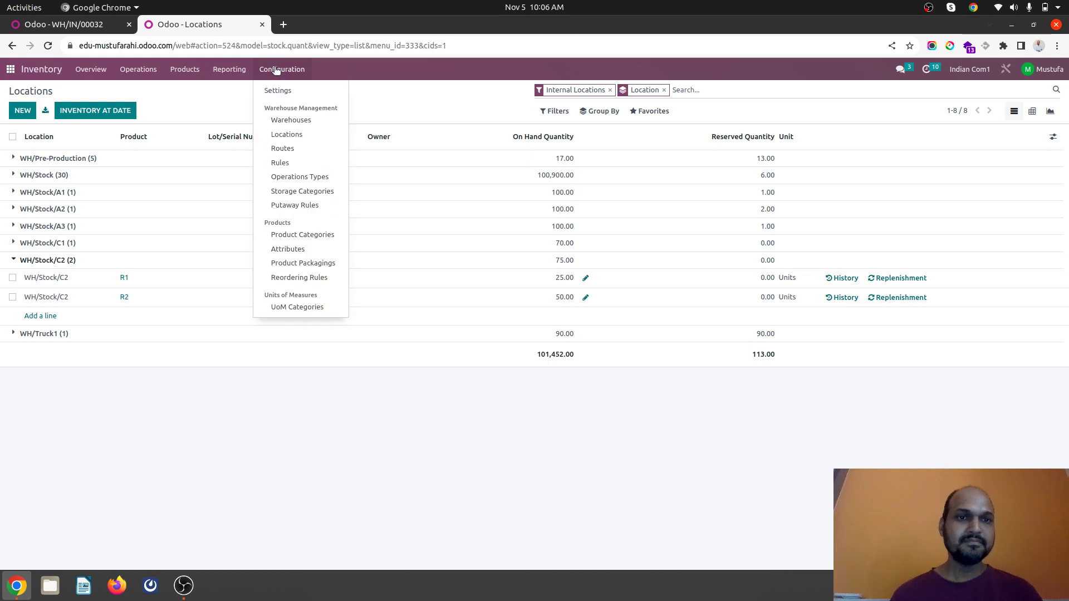
left_click(300, 191)
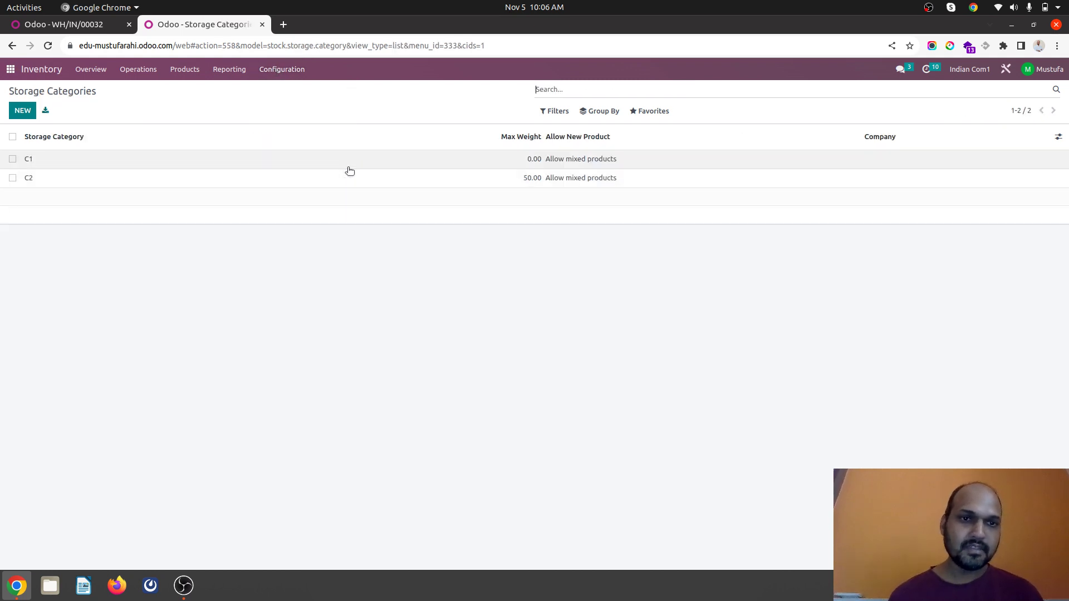
left_click(316, 176)
left_click(857, 129)
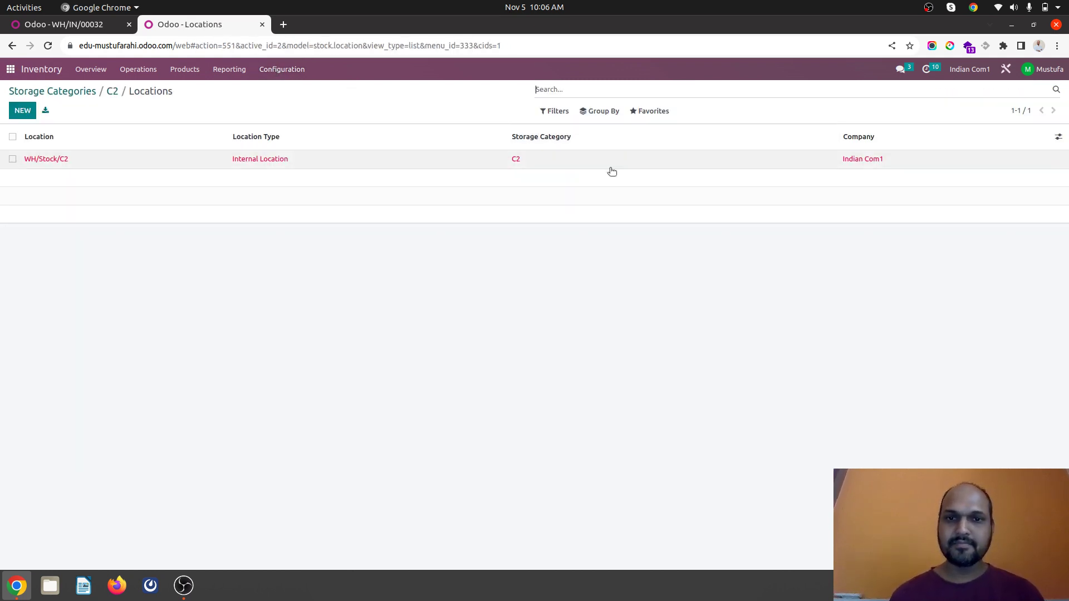
left_click(522, 160)
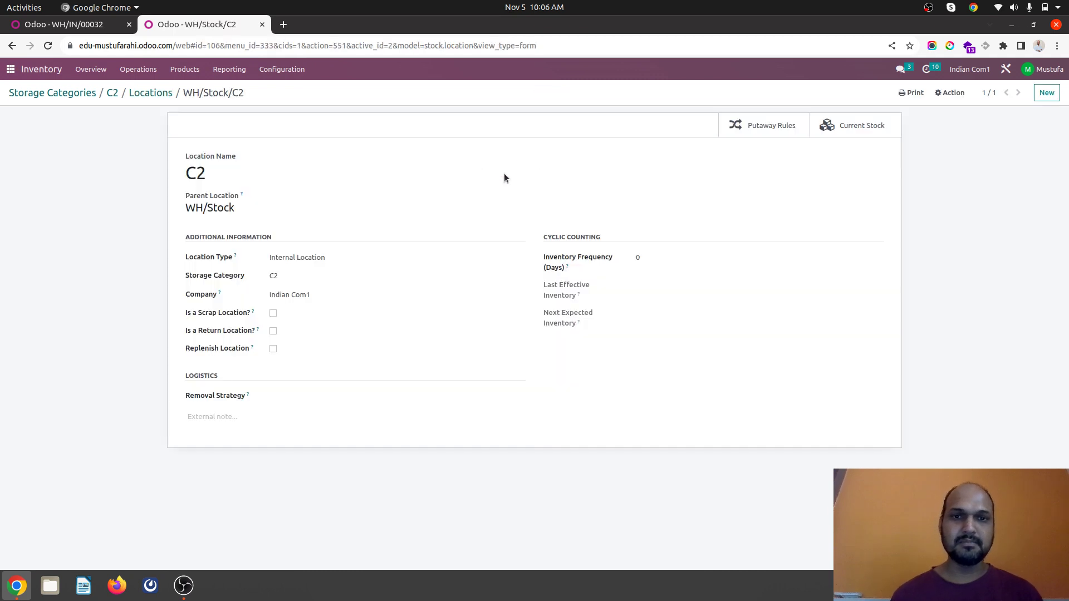
left_click(847, 120)
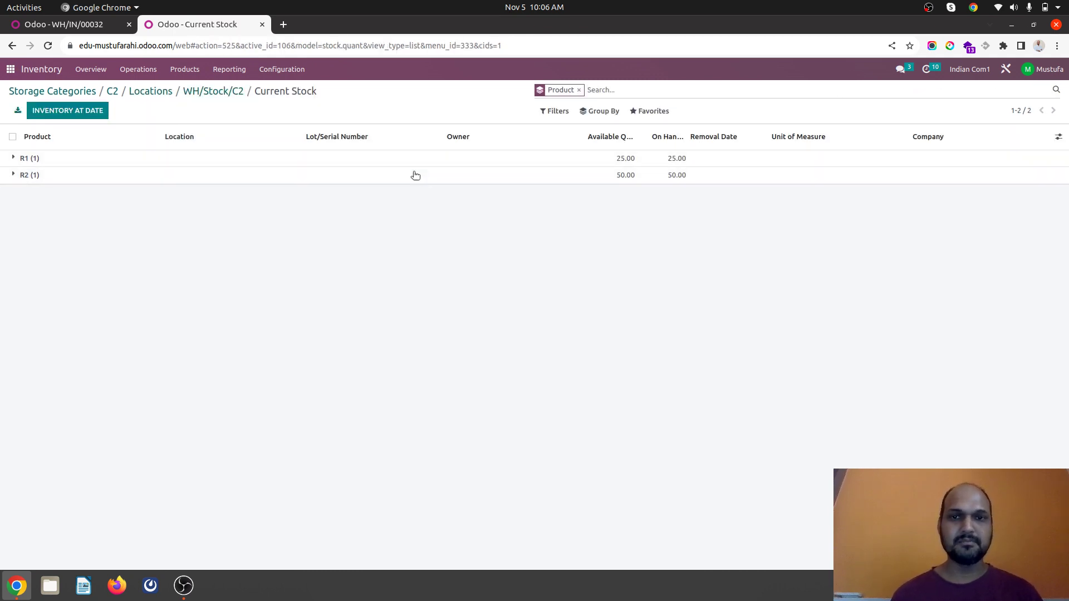
left_click(1058, 137)
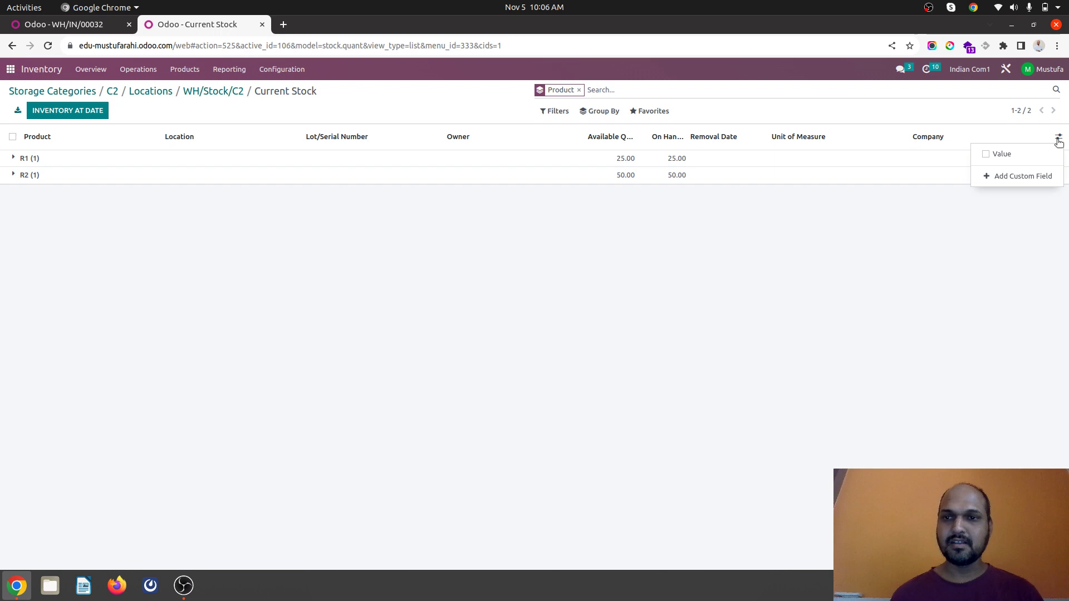
left_click(997, 153)
left_click(584, 299)
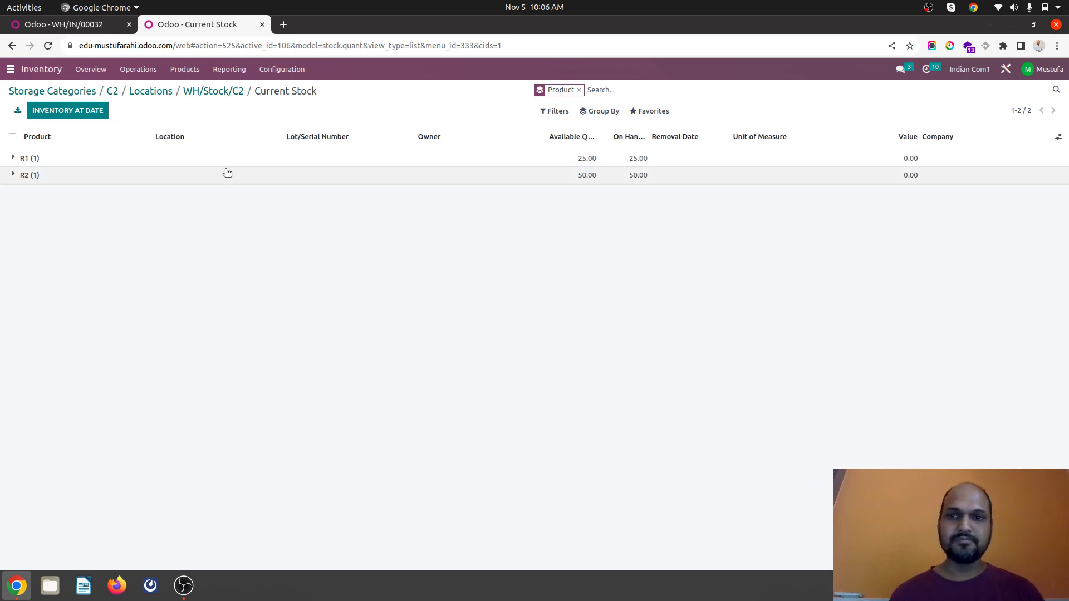
left_click(275, 70)
left_click(273, 76)
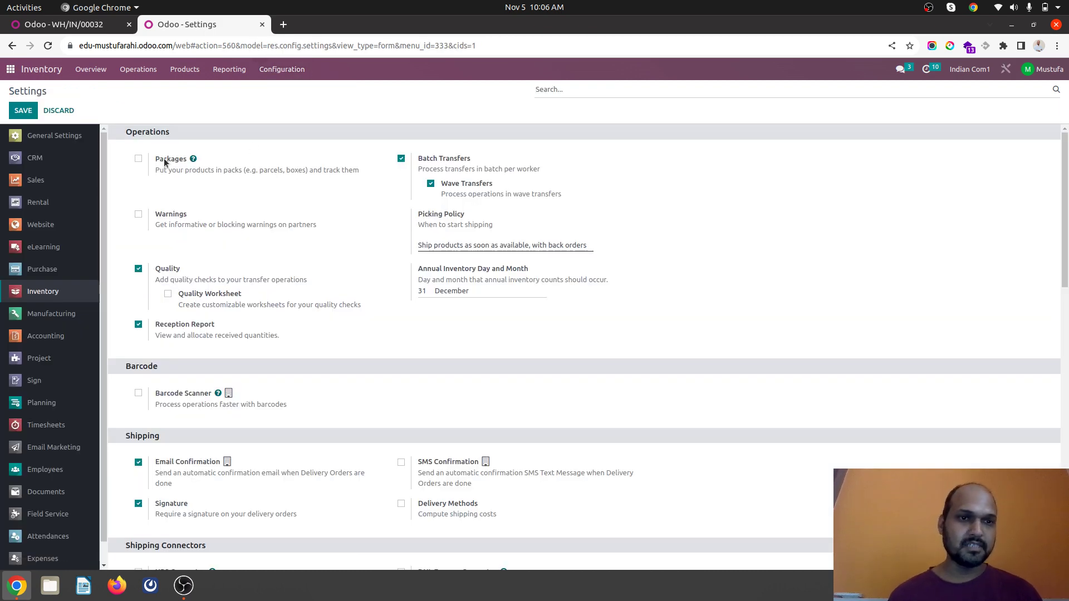
Step: Enable Packages in the Inventory settings, then go to the Products catalogue
left_click(164, 161)
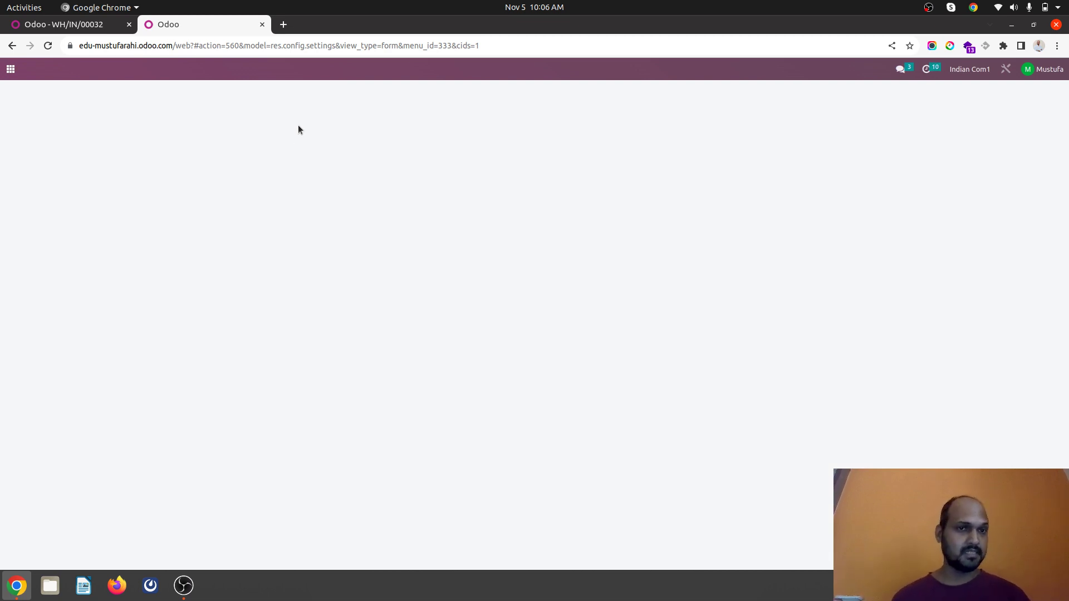
left_click(280, 70)
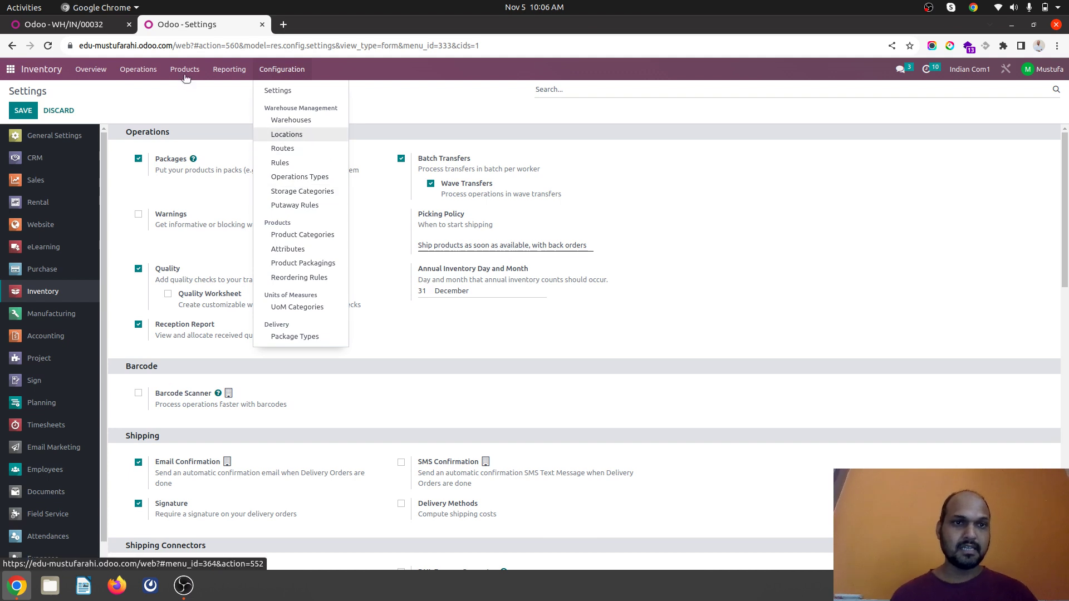
left_click(228, 70)
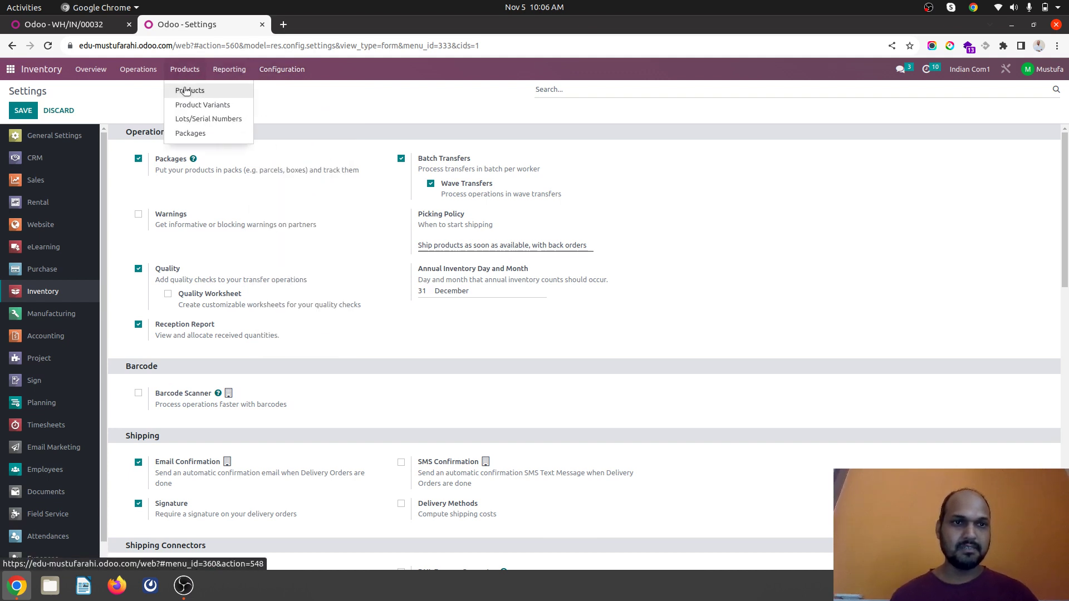
left_click(353, 116)
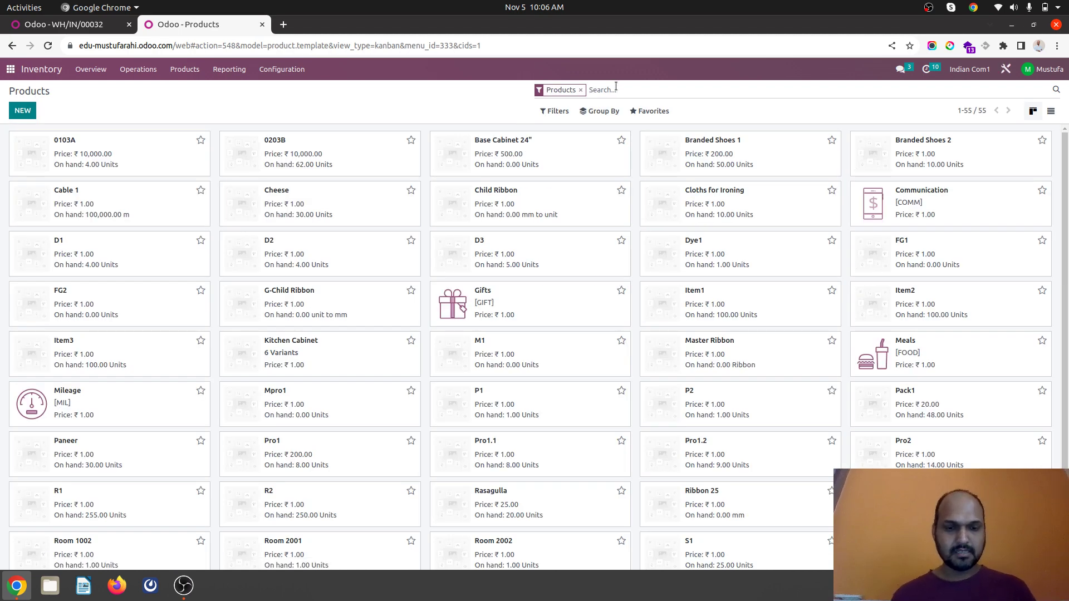
Step: Find product R1 and duplicate it, renaming the copy to R3
type("r1")
key("Return")
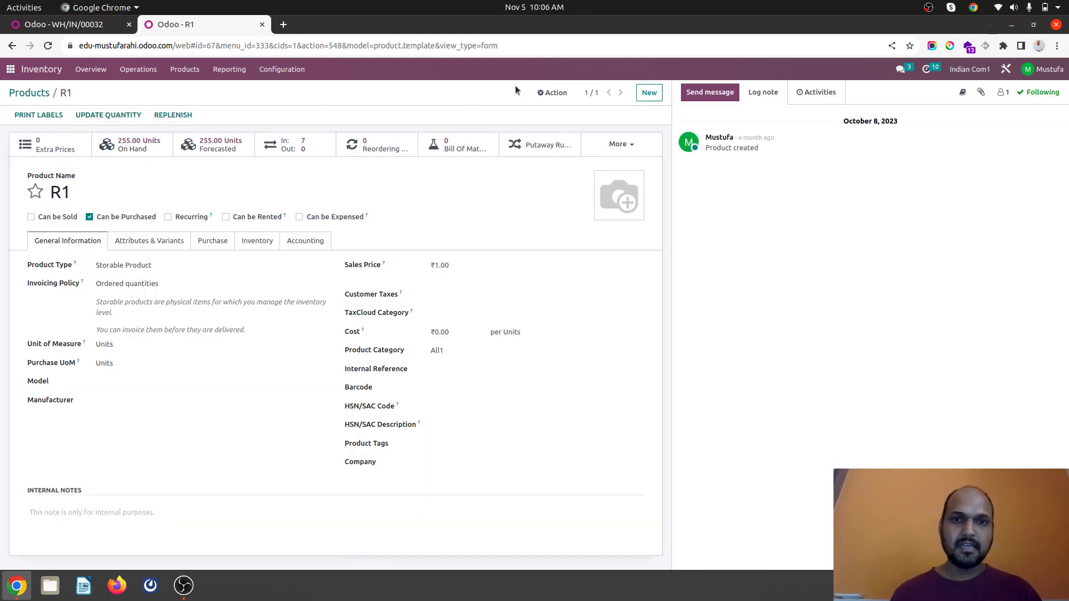
left_click(553, 93)
key("Escape")
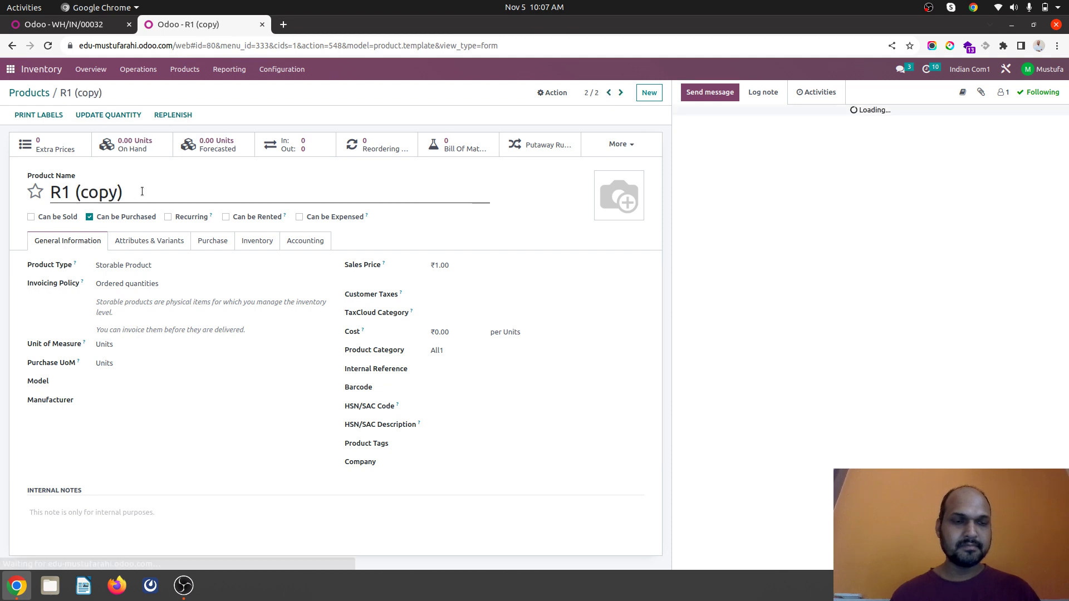
left_click(142, 191)
key("BackSpace")
key("BackSpace")
key("BackSpace")
key("BackSpace")
key("BackSpace")
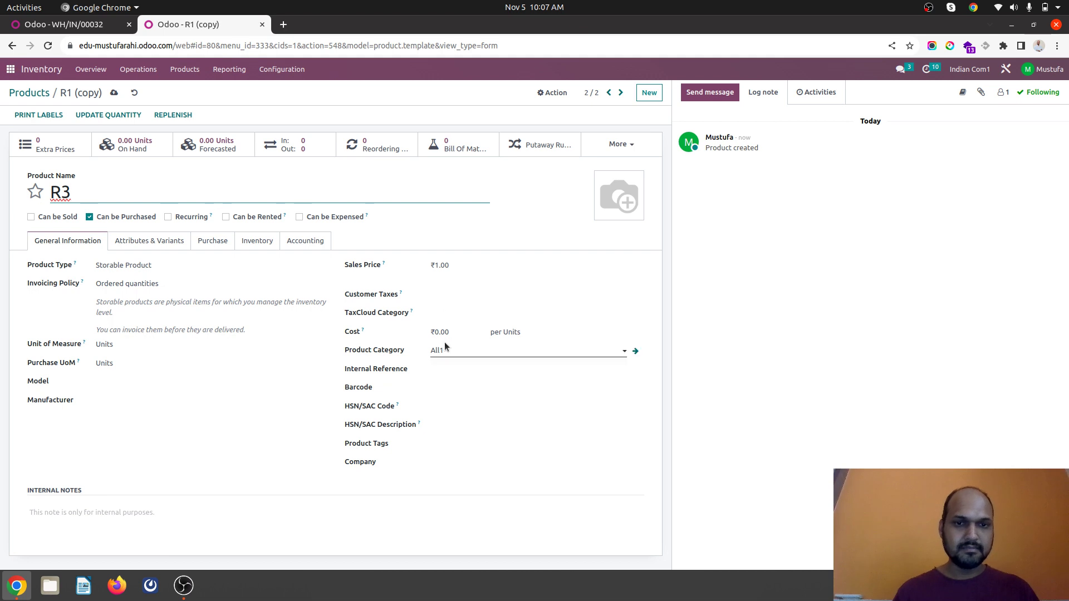
Step: Give R3 a Pallet packaging of type Pallet holding 100 Units, and save the product
left_click(253, 240)
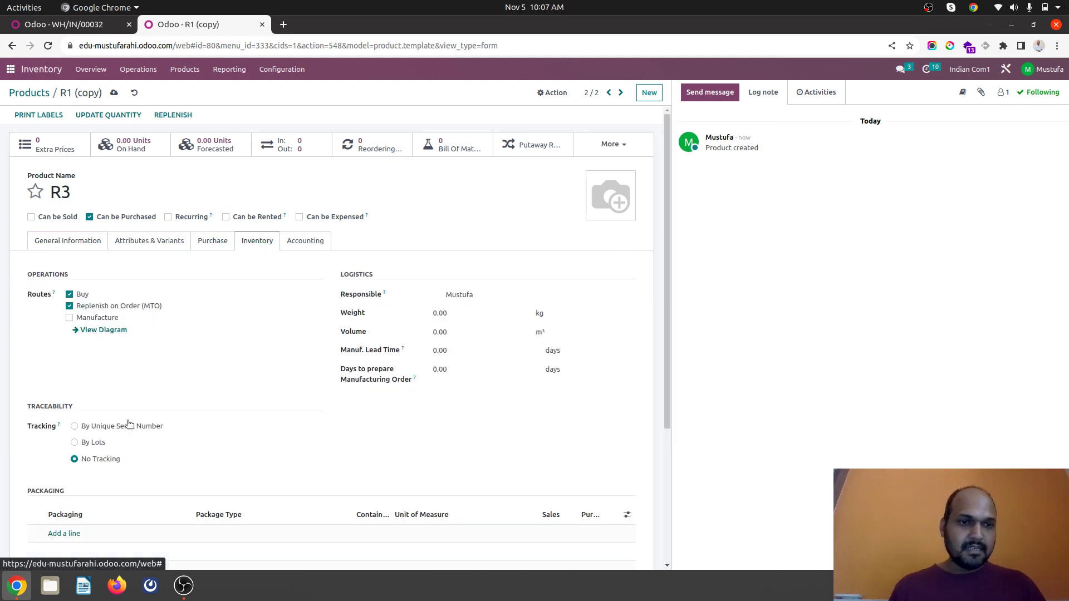
scroll(127, 425, "down", 3)
left_click(60, 386)
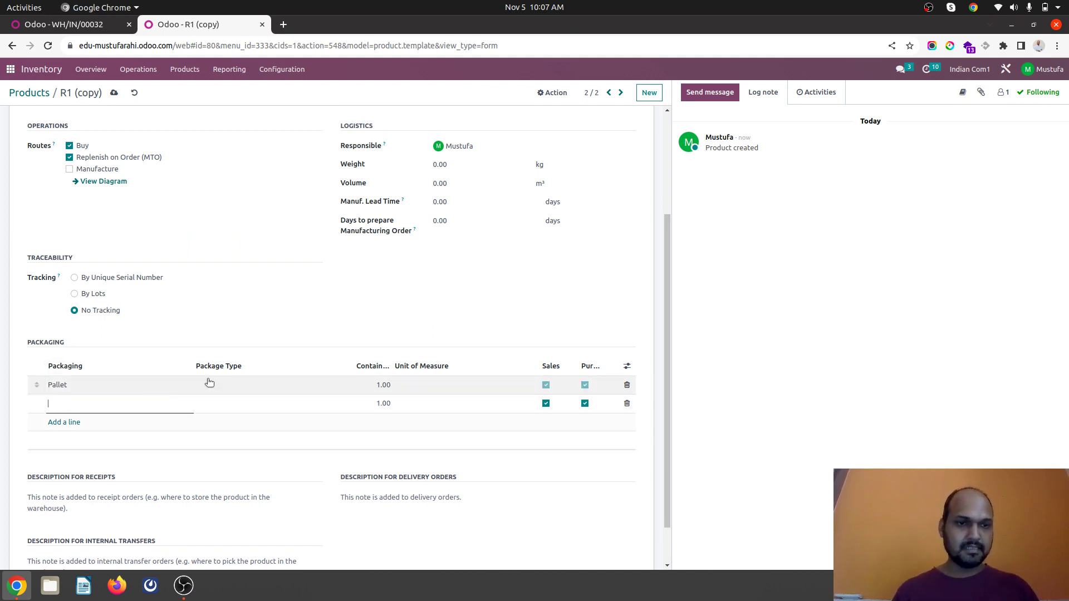
left_click(282, 385)
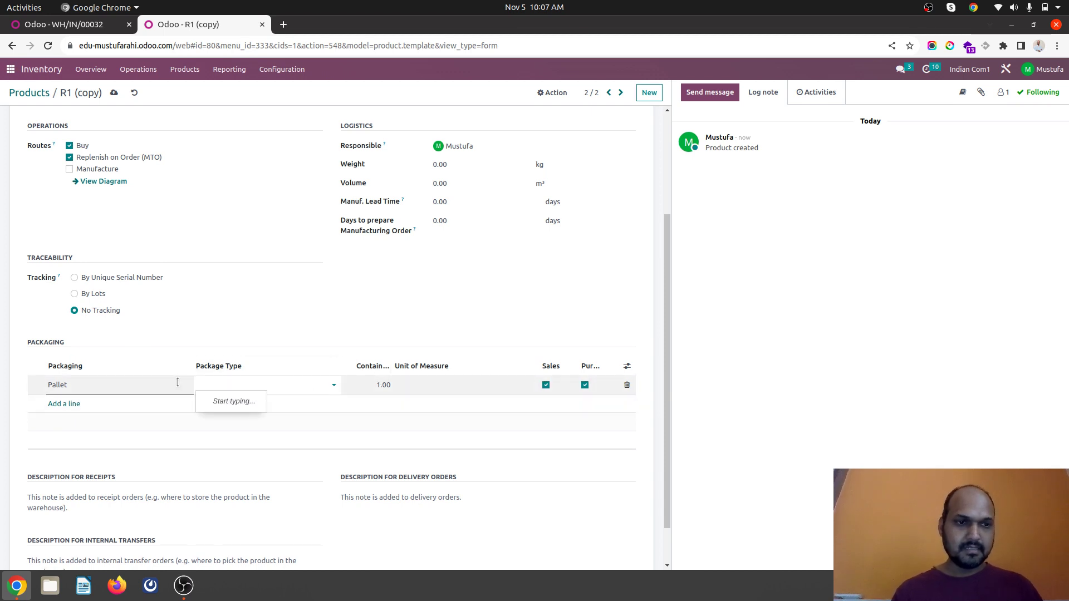
type("Pall")
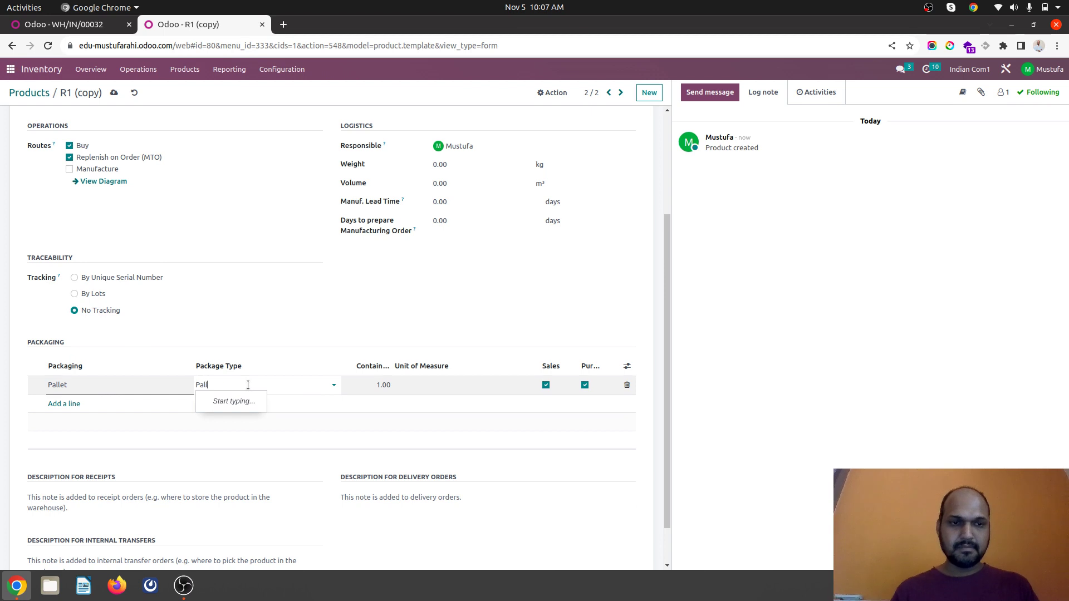
type("tt")
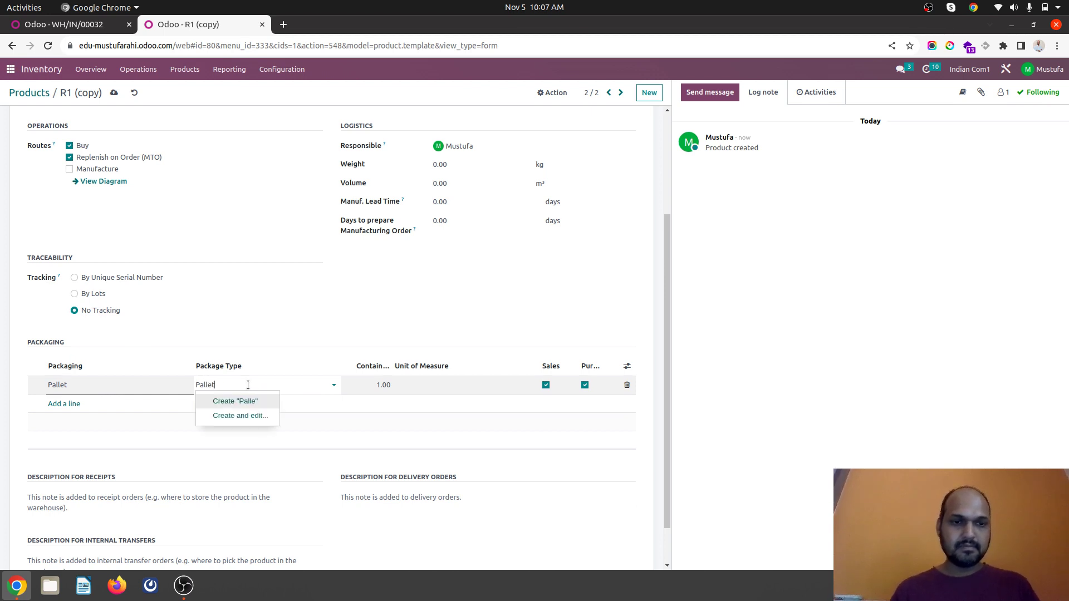
left_click(252, 402)
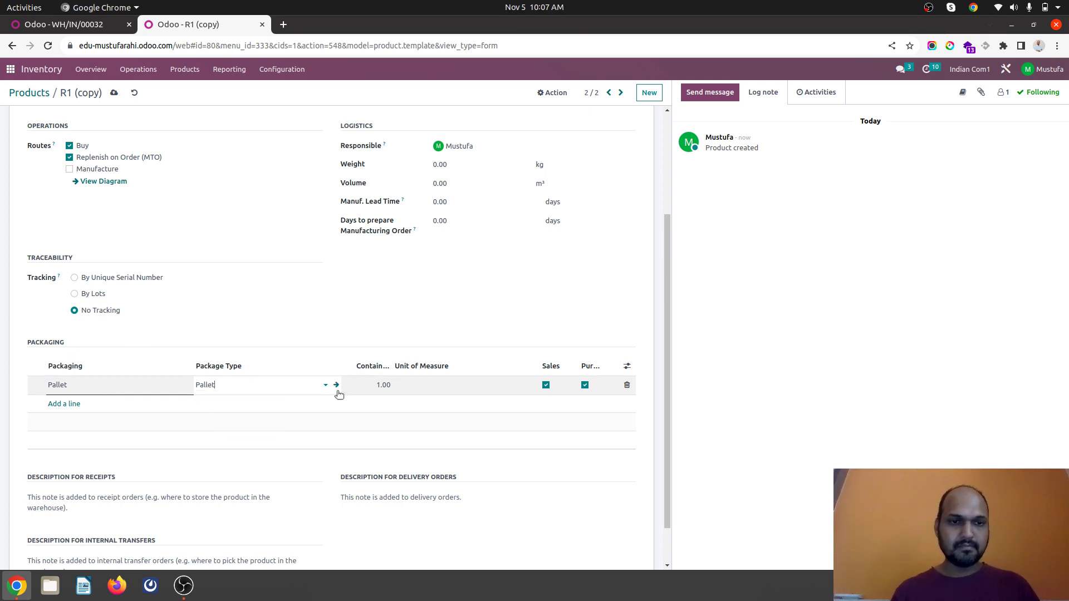
left_click(380, 386)
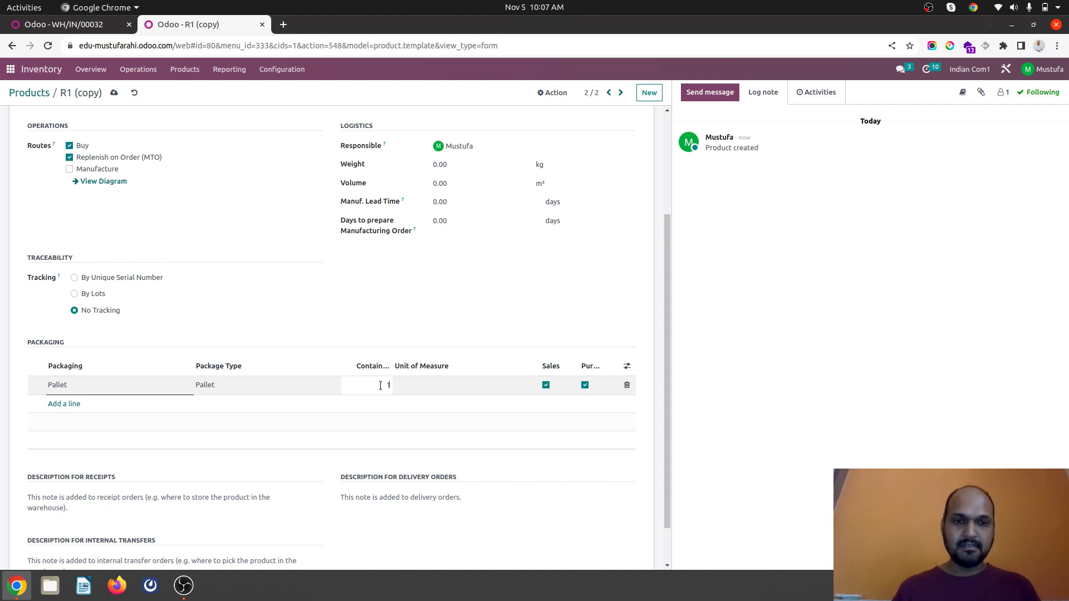
type("100")
left_click(406, 320)
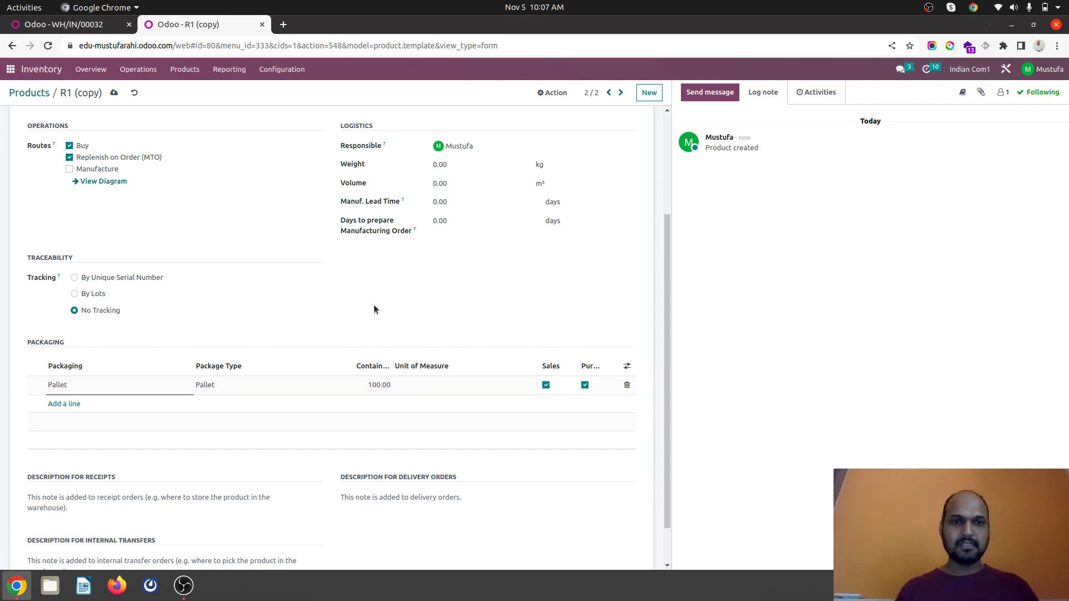
scroll(373, 305, "up", 5)
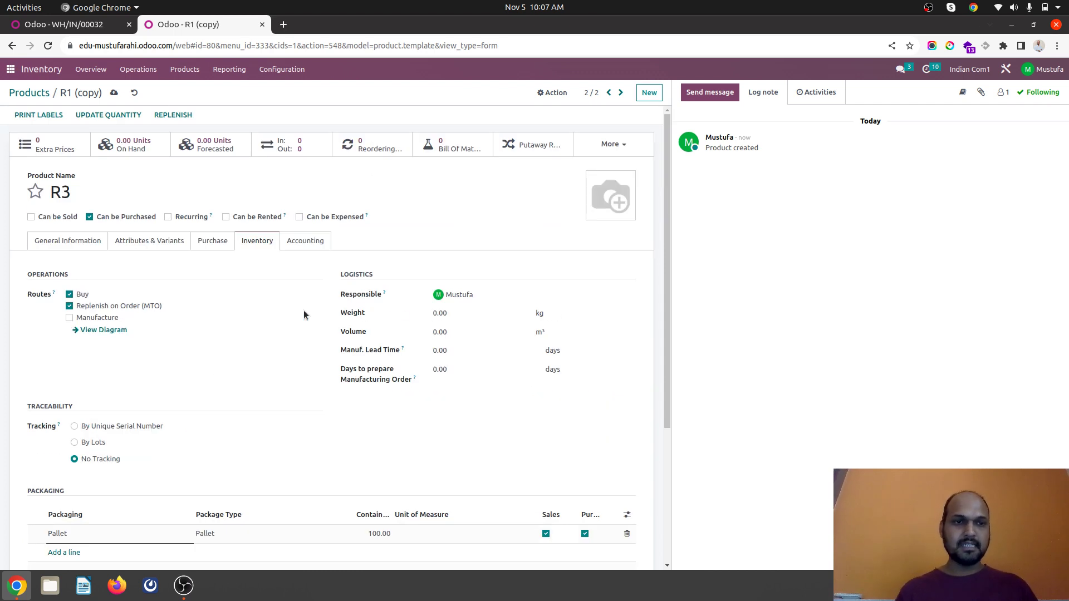
left_click(113, 92)
scroll(246, 304, "down", 3)
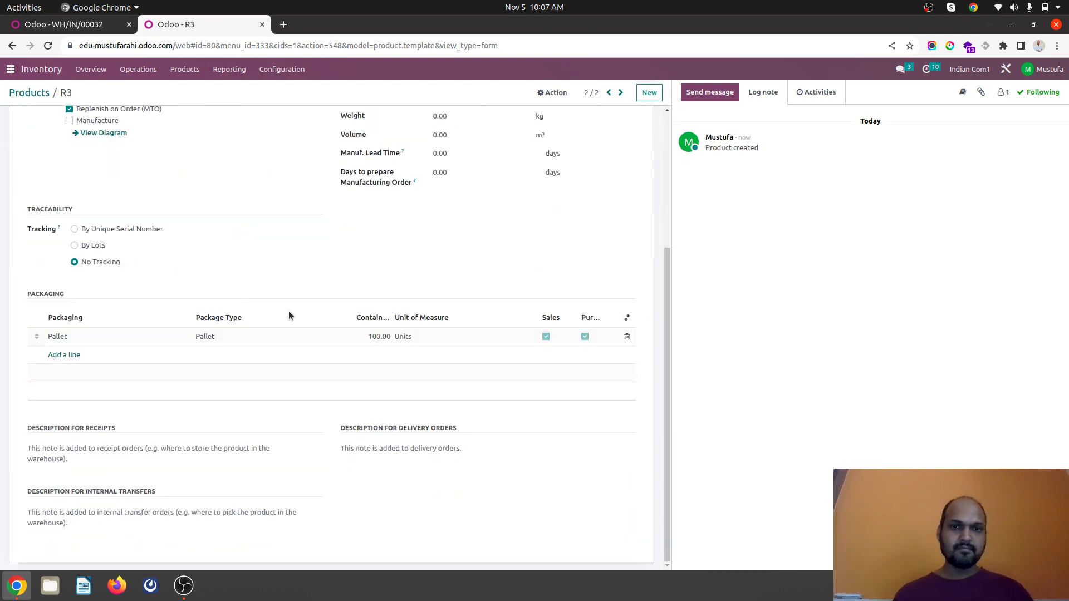
scroll(300, 315, "up", 3)
Step: Create location C3 with parent WH/Stock and save it, leaving the storage category empty
left_click(282, 70)
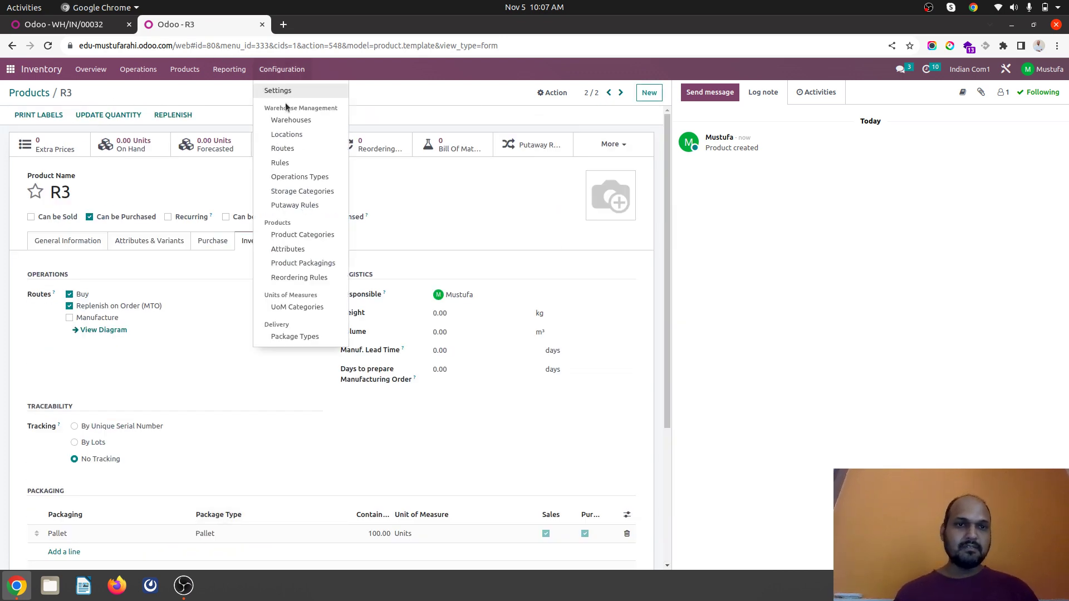
left_click(294, 203)
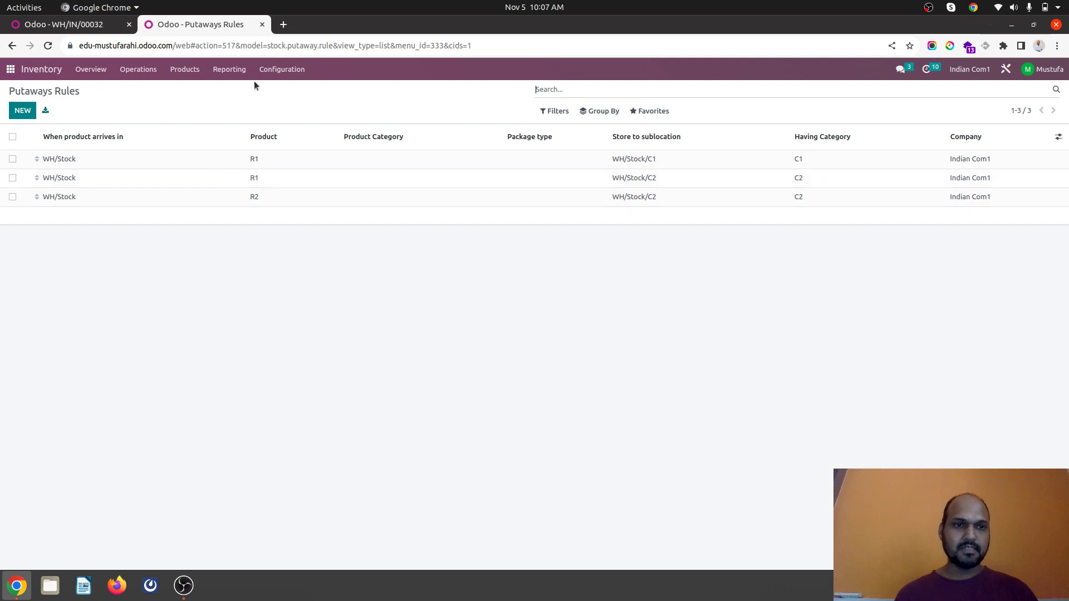
left_click(278, 75)
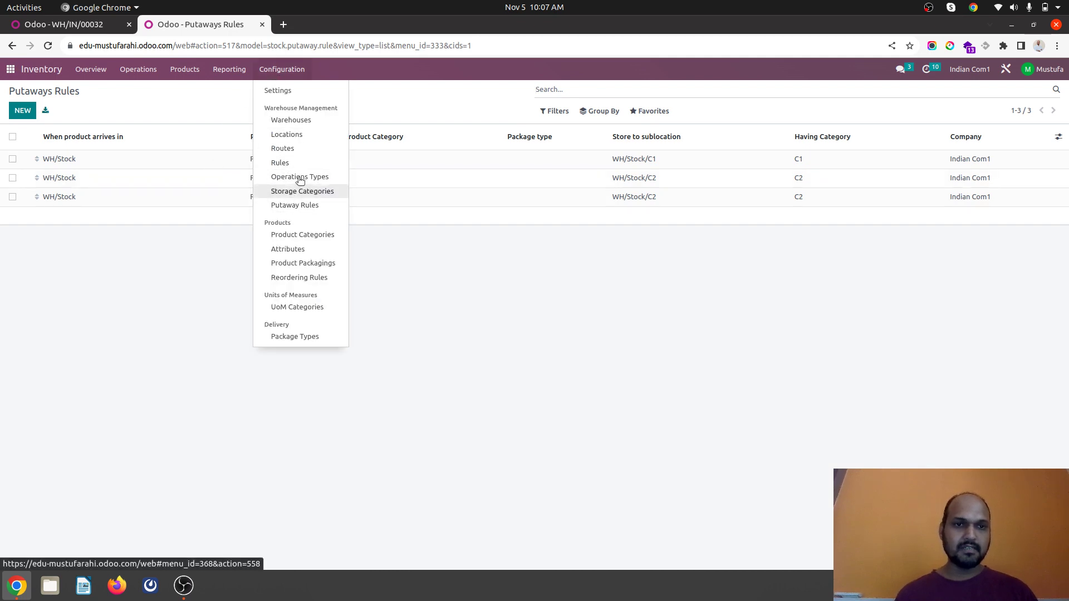
left_click(299, 136)
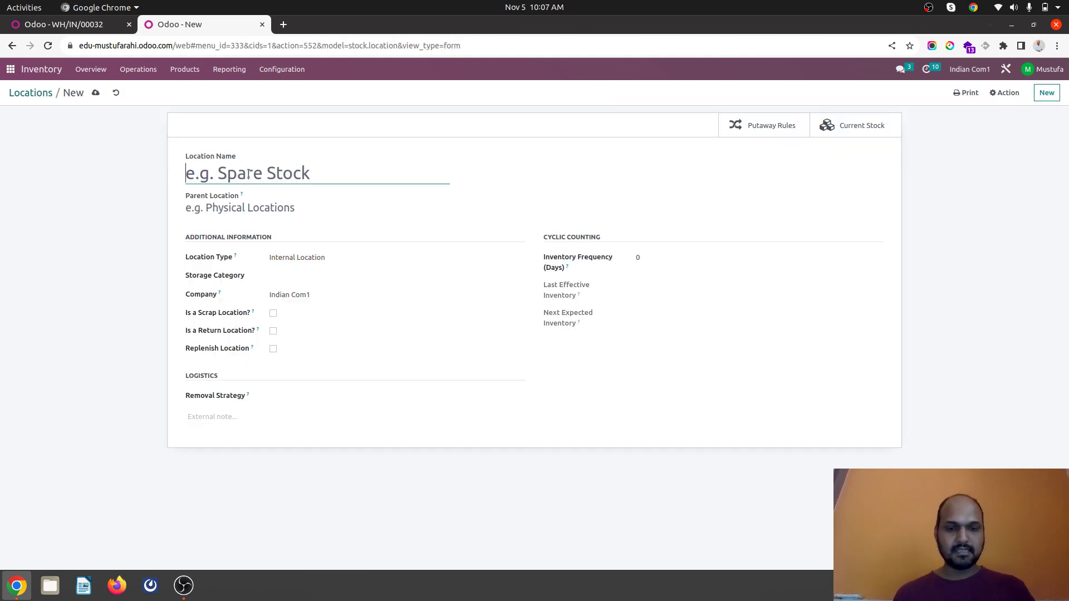
type("C3")
left_click(267, 206)
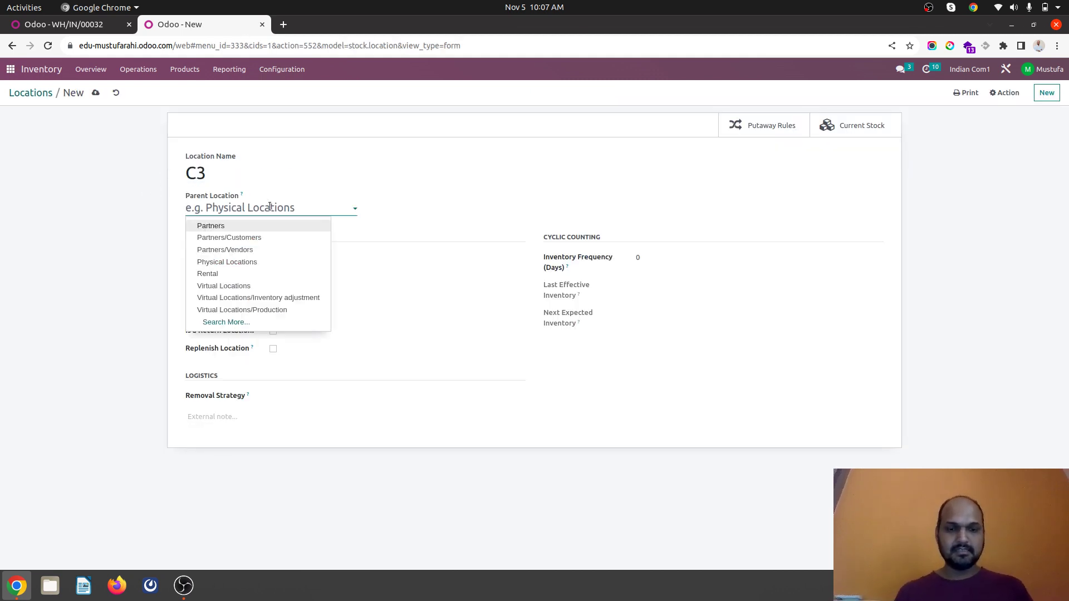
type("wh/")
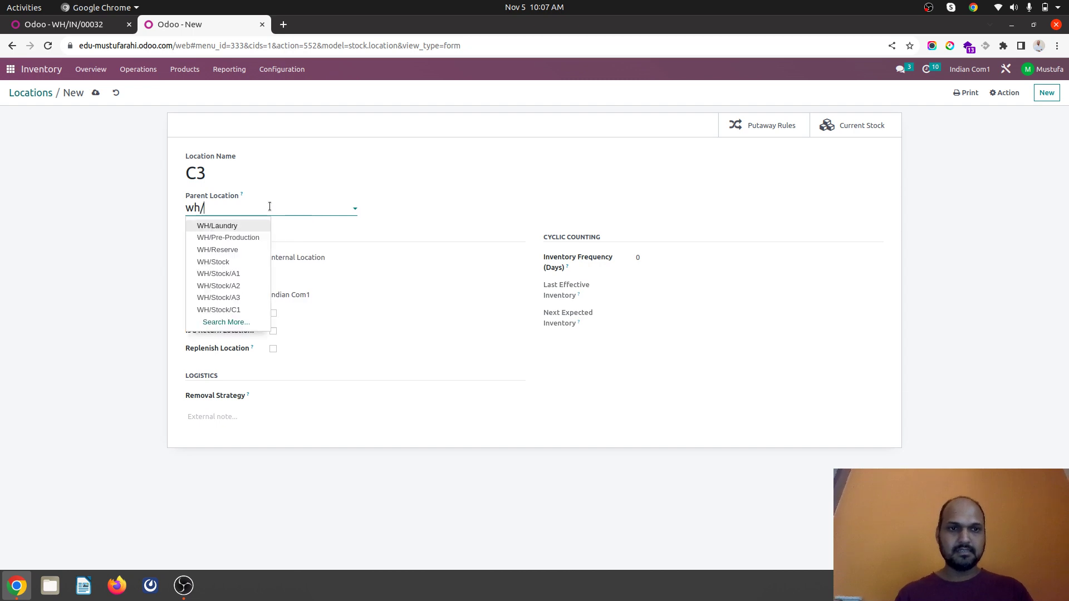
left_click(250, 273)
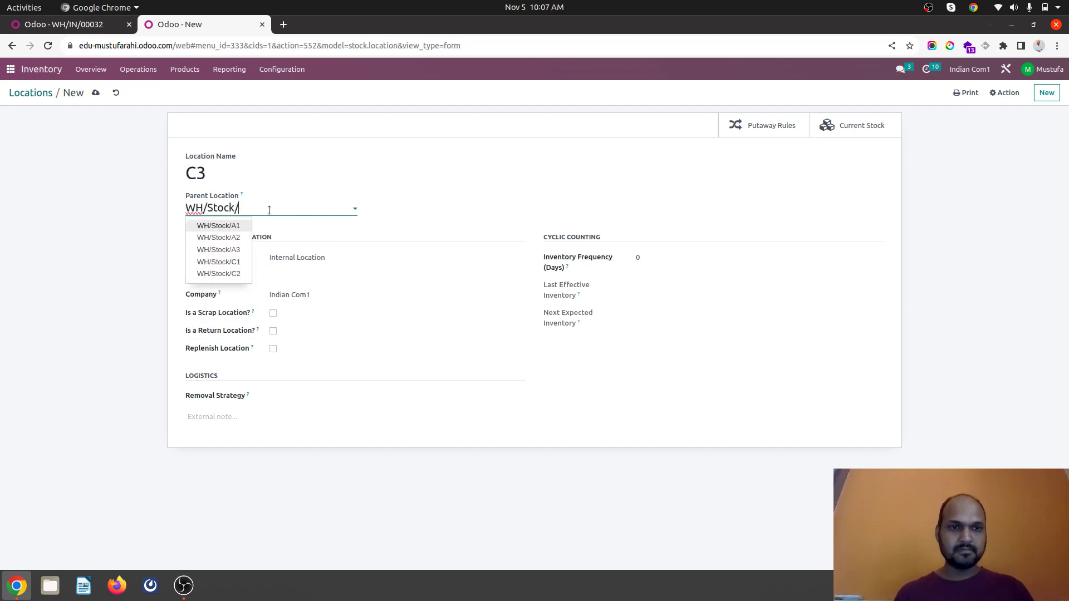
key("BackSpace")
left_click(234, 226)
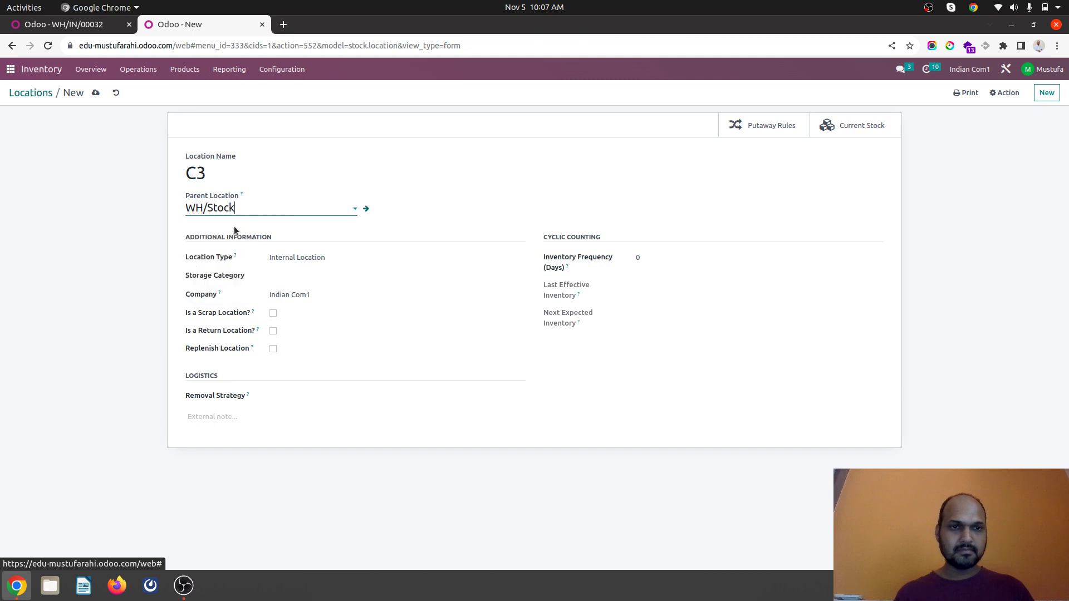
left_click(305, 276)
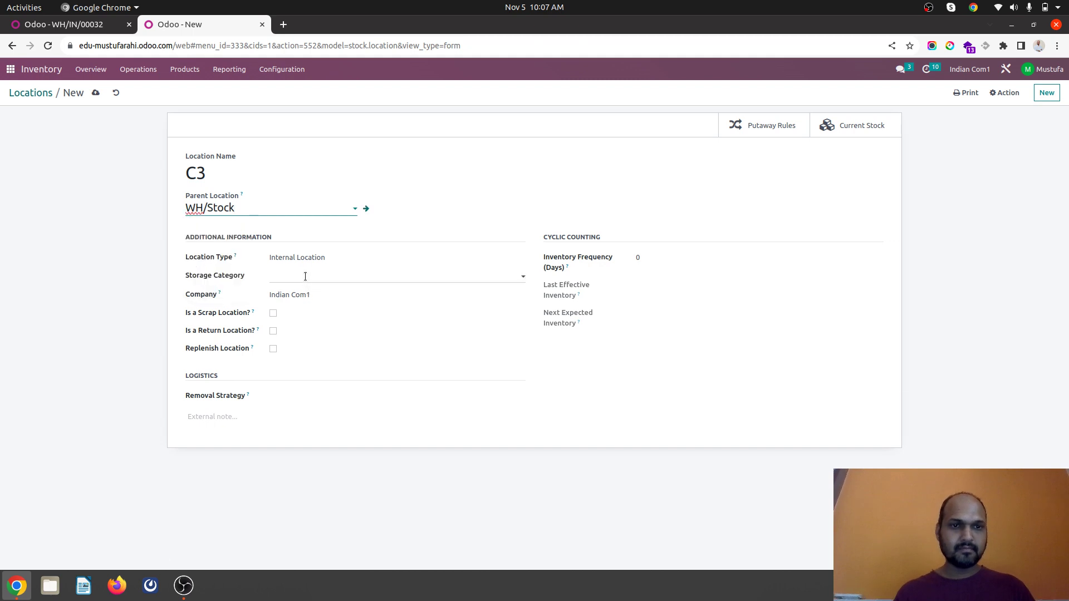
left_click(97, 97)
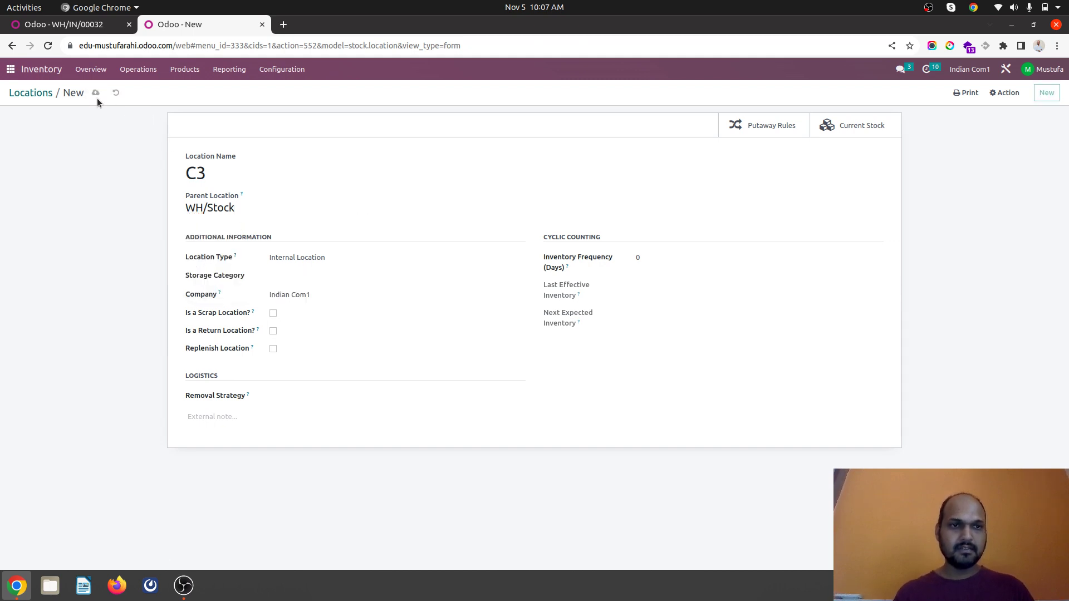
Step: Start a new storage category C3 that allows new products only if all are the same
left_click(277, 70)
left_click(297, 189)
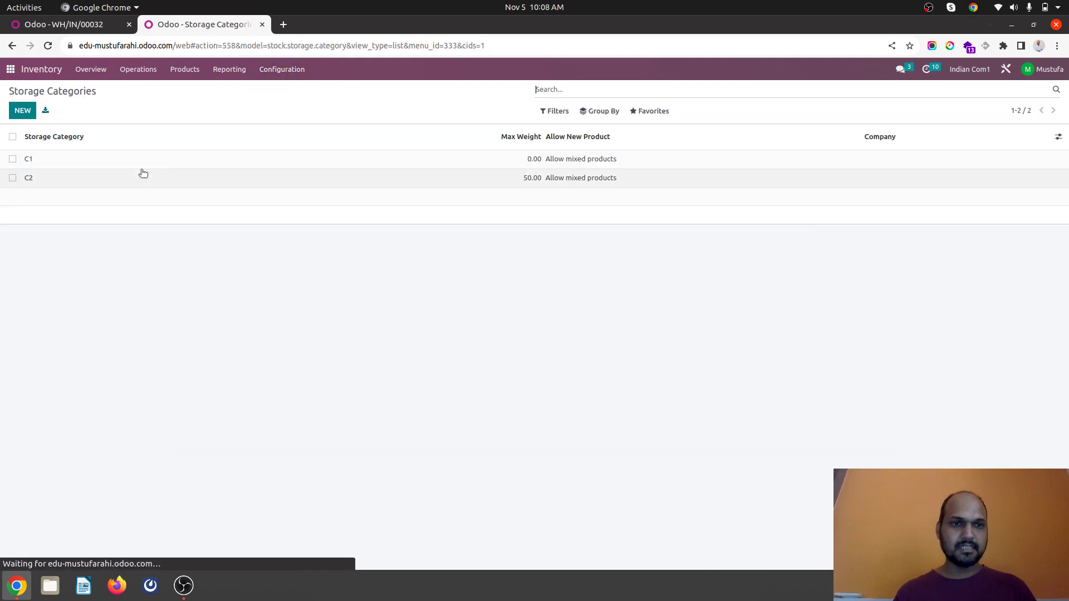
key("alt+c")
type("C")
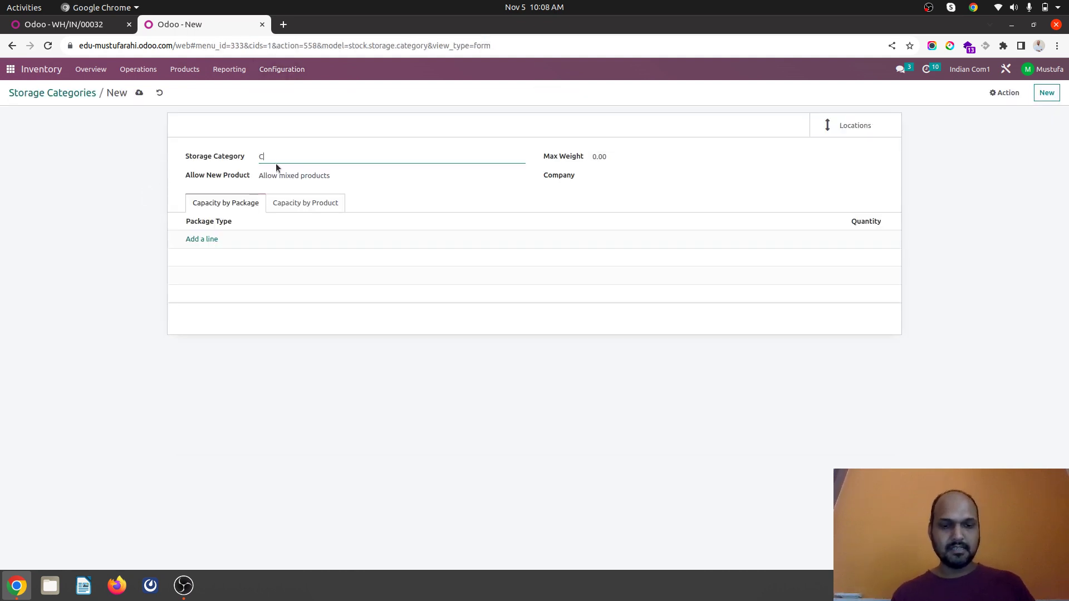
type("3")
left_click(320, 176)
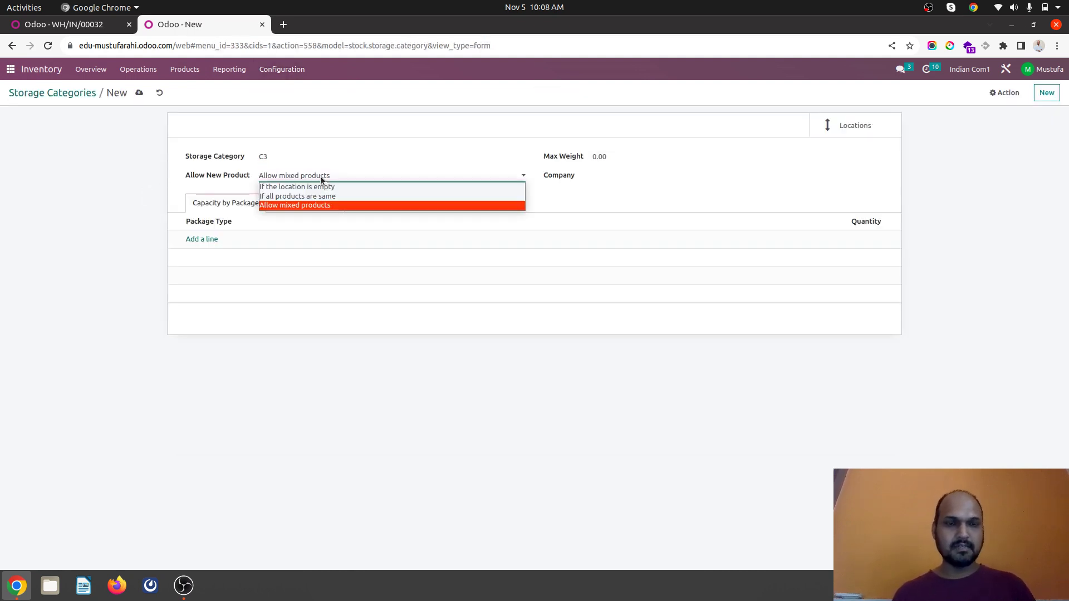
left_click(322, 196)
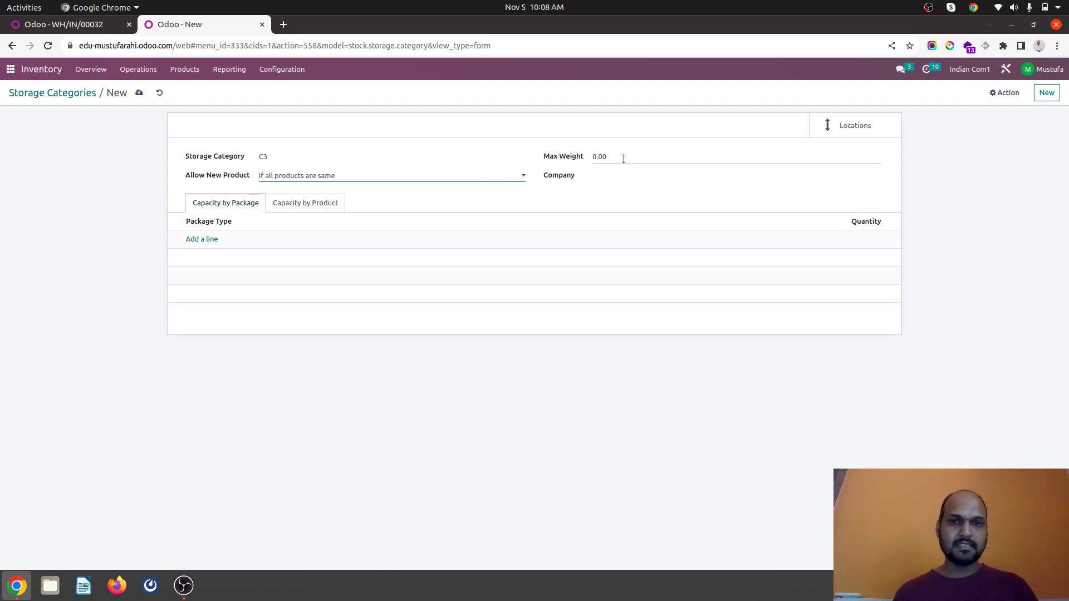
Step: Add a package capacity line of 4 Pallets and save the C3 category
left_click(302, 205)
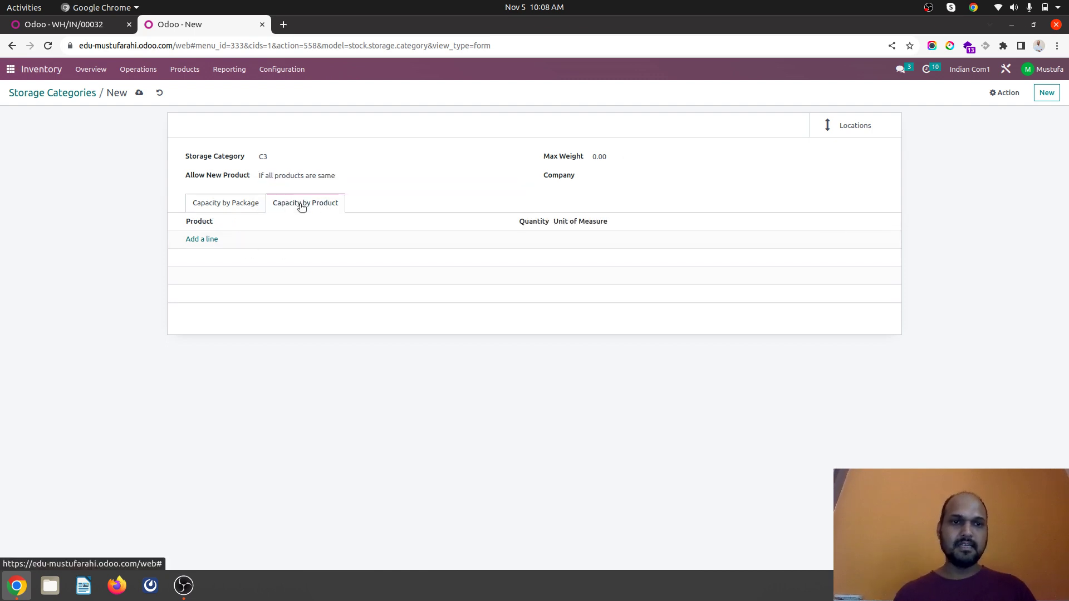
left_click(253, 207)
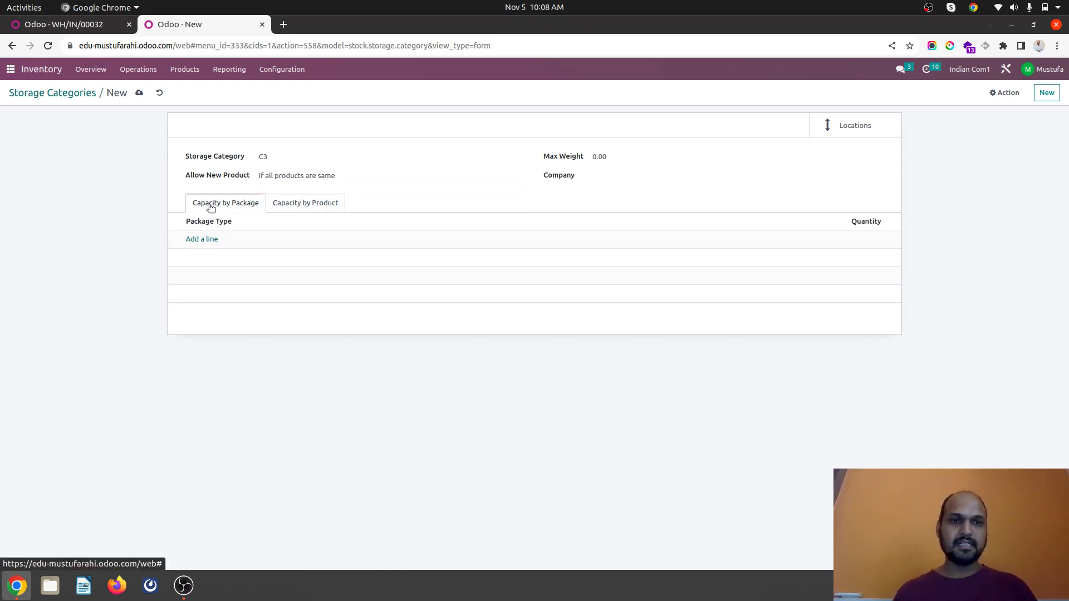
left_click(212, 239)
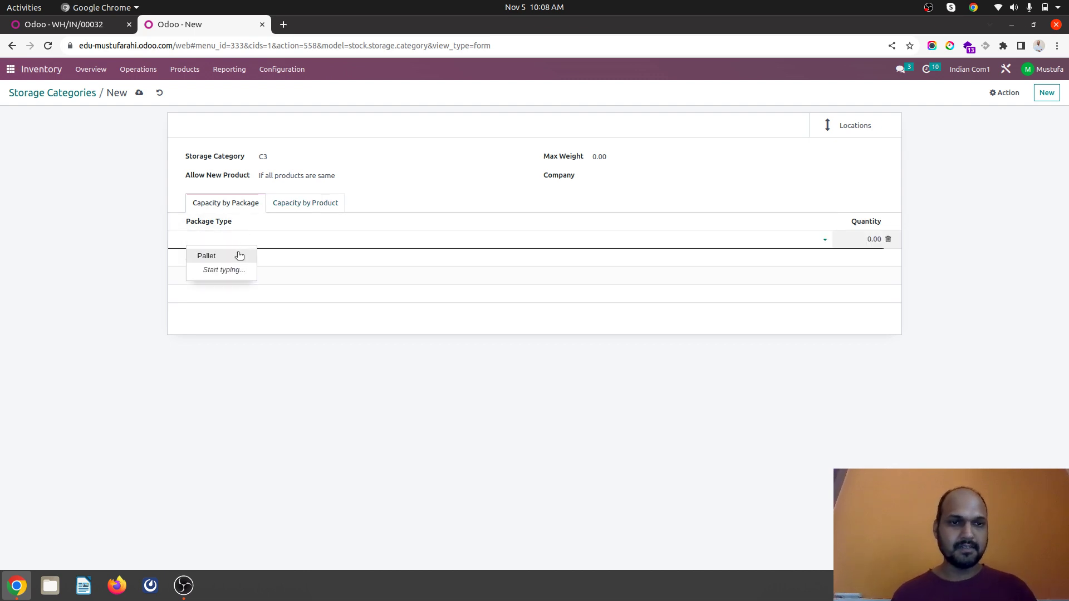
left_click(239, 256)
left_click(857, 237)
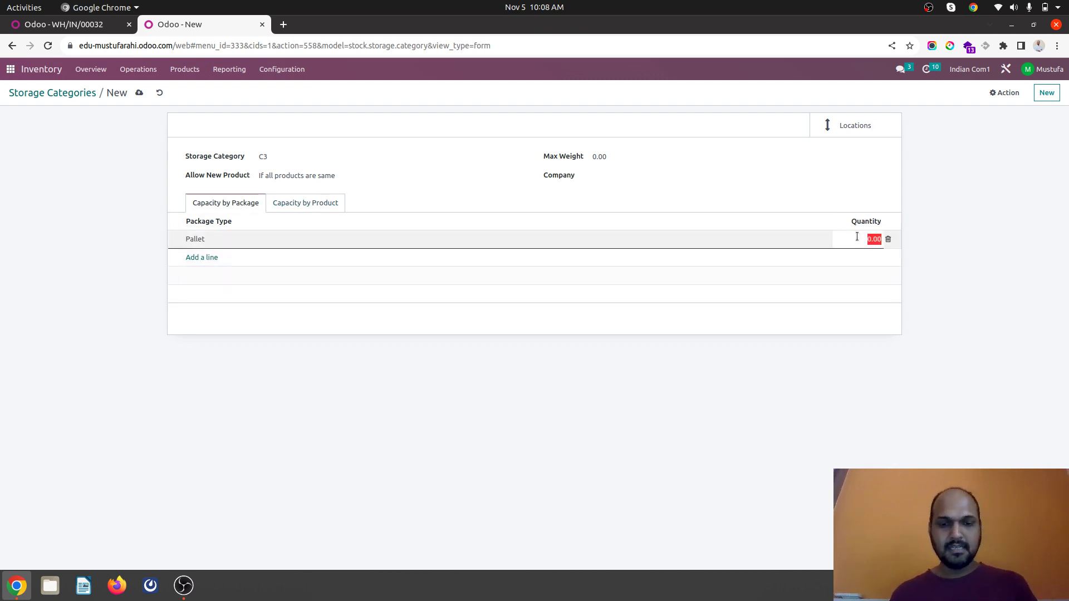
type("4")
left_click(758, 201)
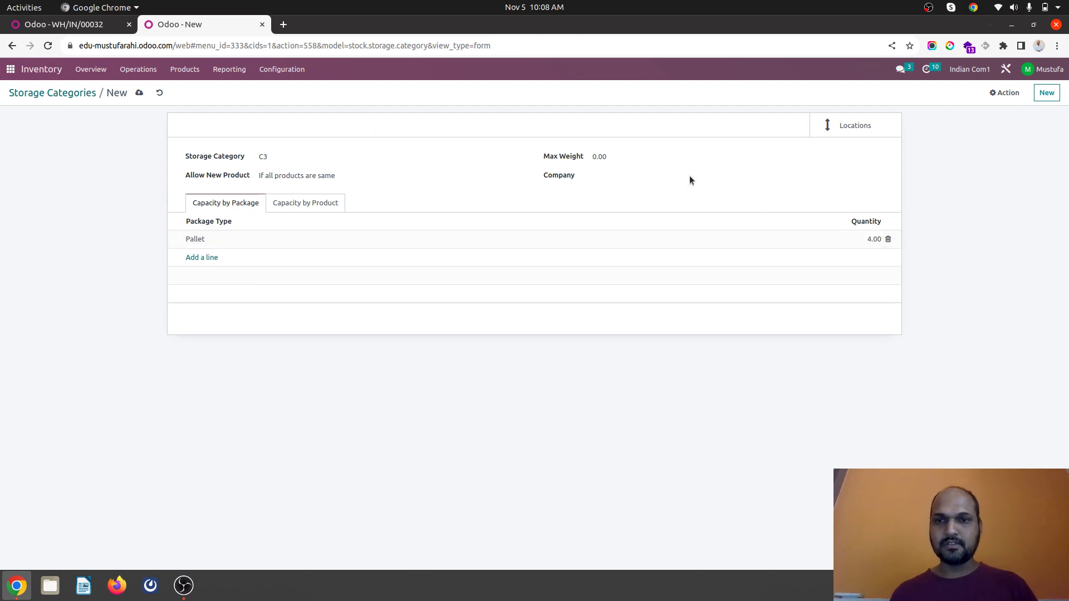
left_click(139, 93)
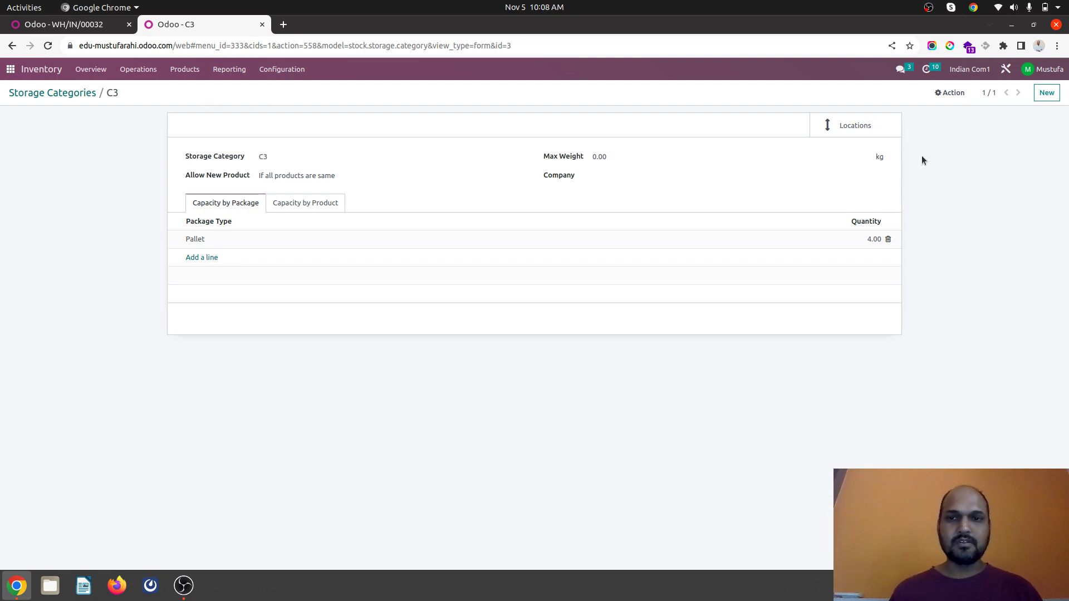
Step: Assign storage category C3 to location WH/Stock/C3, save, and show the Putaway Rules list
left_click(282, 69)
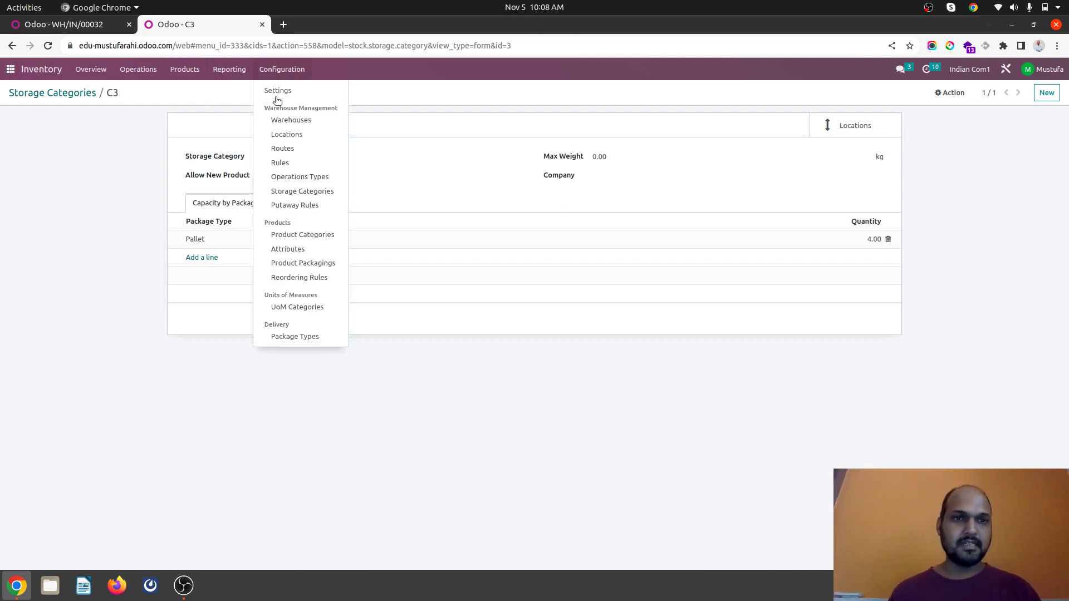
left_click(321, 141)
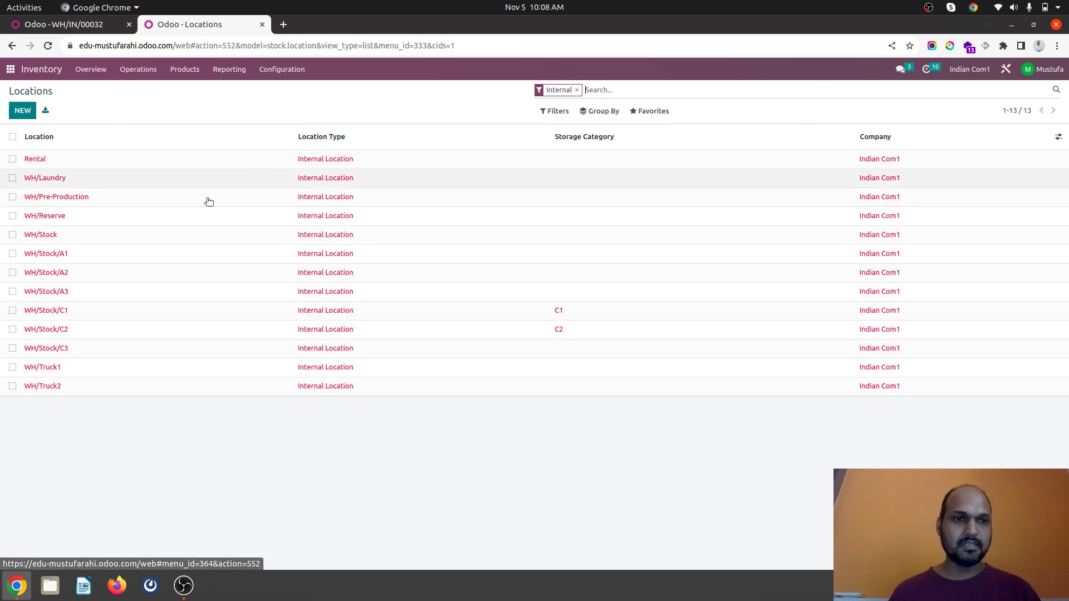
left_click(136, 349)
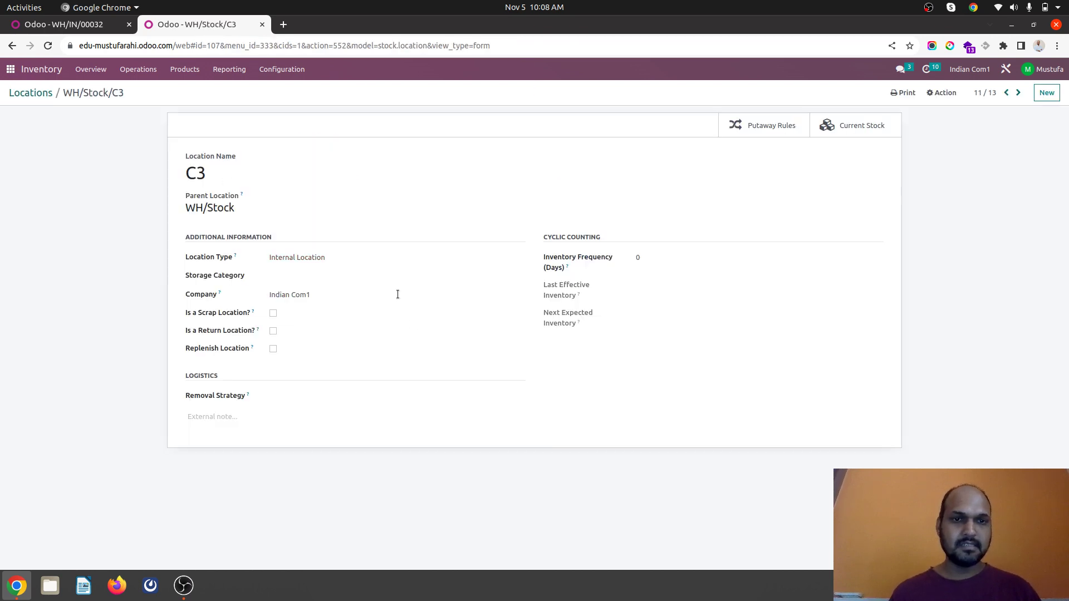
left_click(345, 277)
left_click(310, 319)
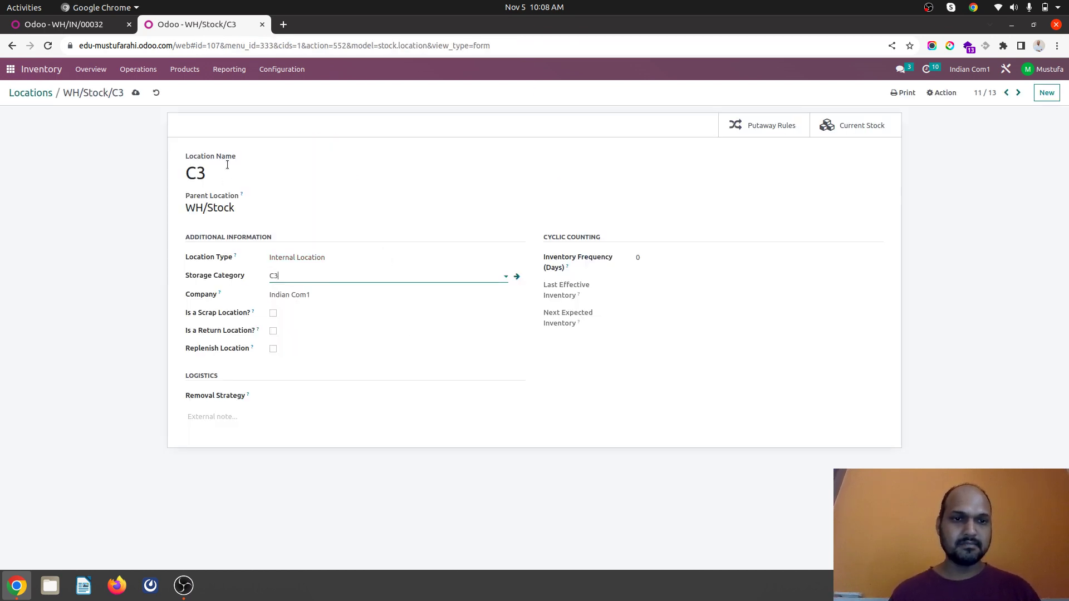
left_click(135, 95)
left_click(282, 69)
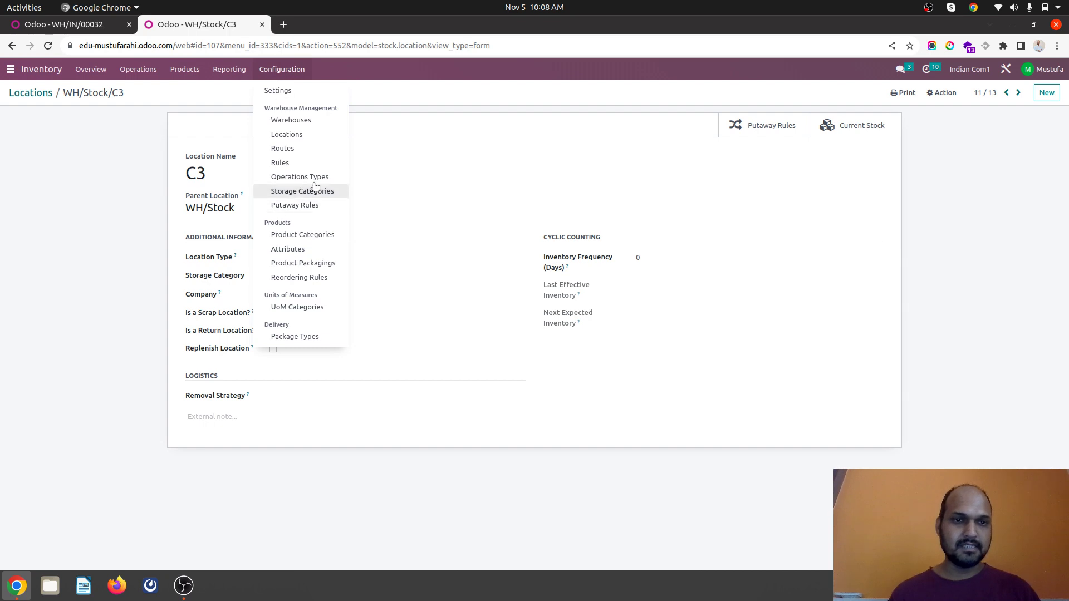
left_click(307, 207)
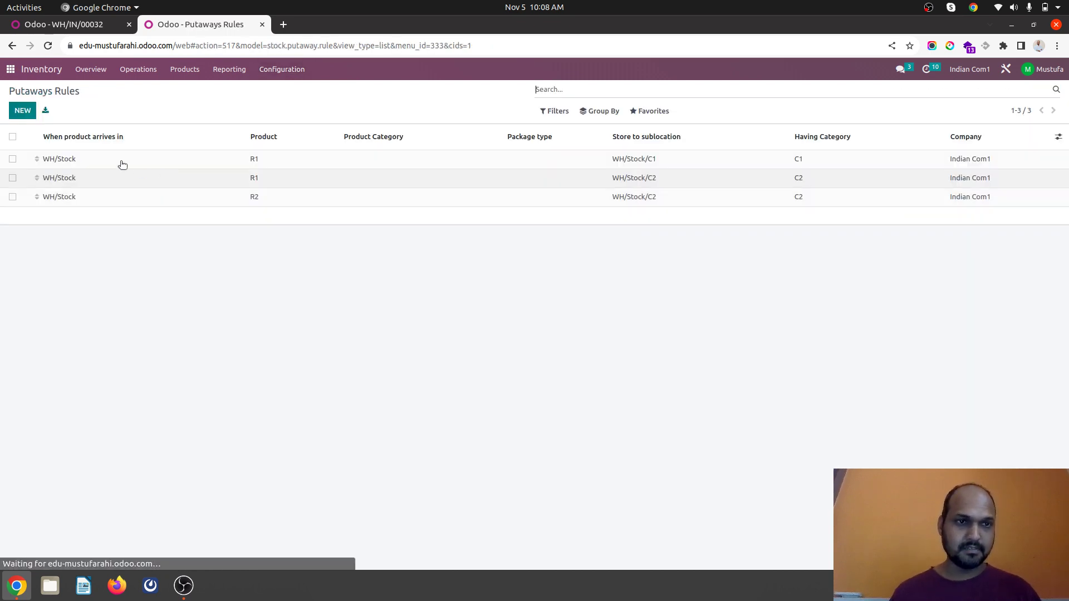
Step: Add a rule sending R3 on Pallets from WH/Stock to WH/Stock/C3 with category C3
left_click(26, 112)
left_click(131, 215)
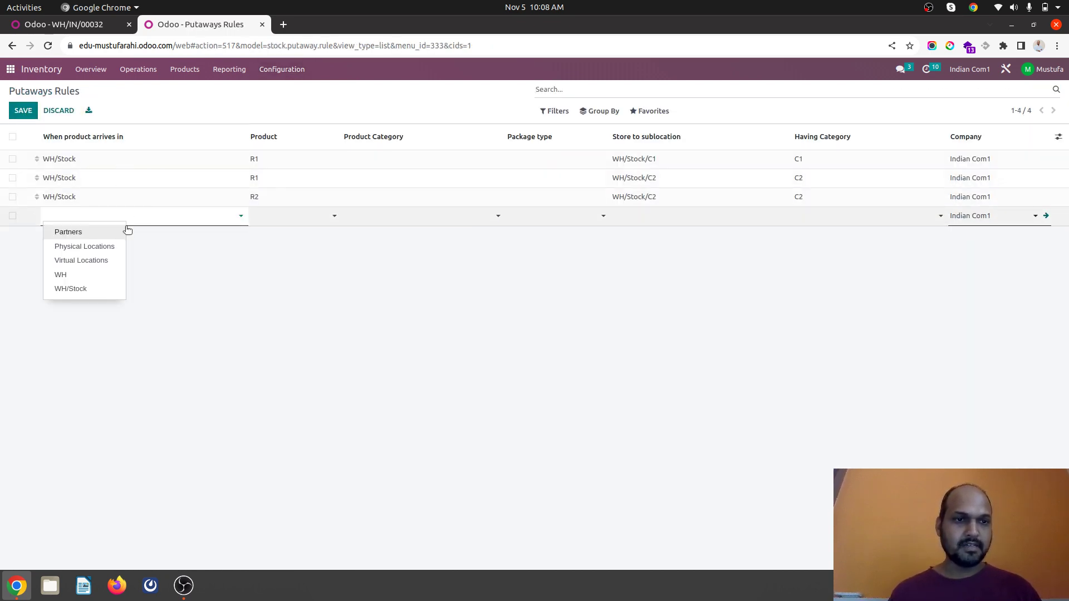
left_click(96, 288)
left_click(286, 216)
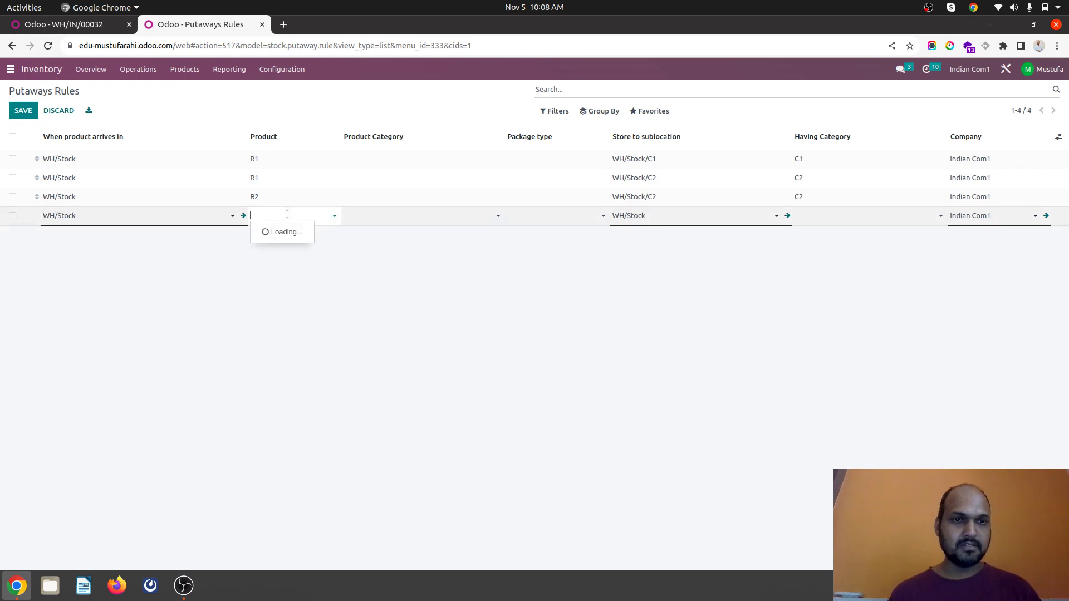
type("R3")
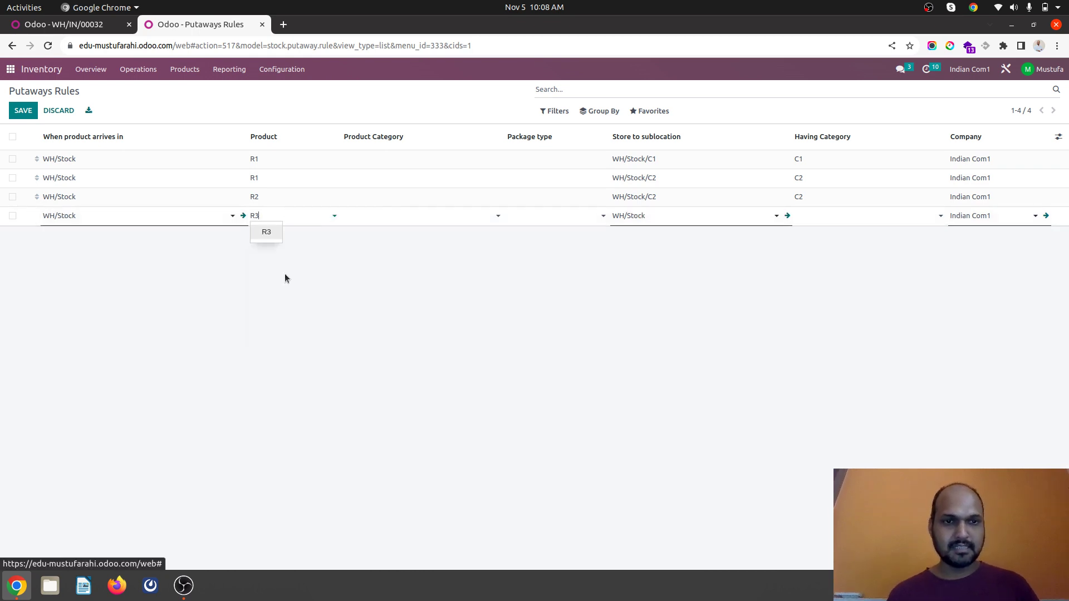
left_click(270, 232)
left_click(544, 215)
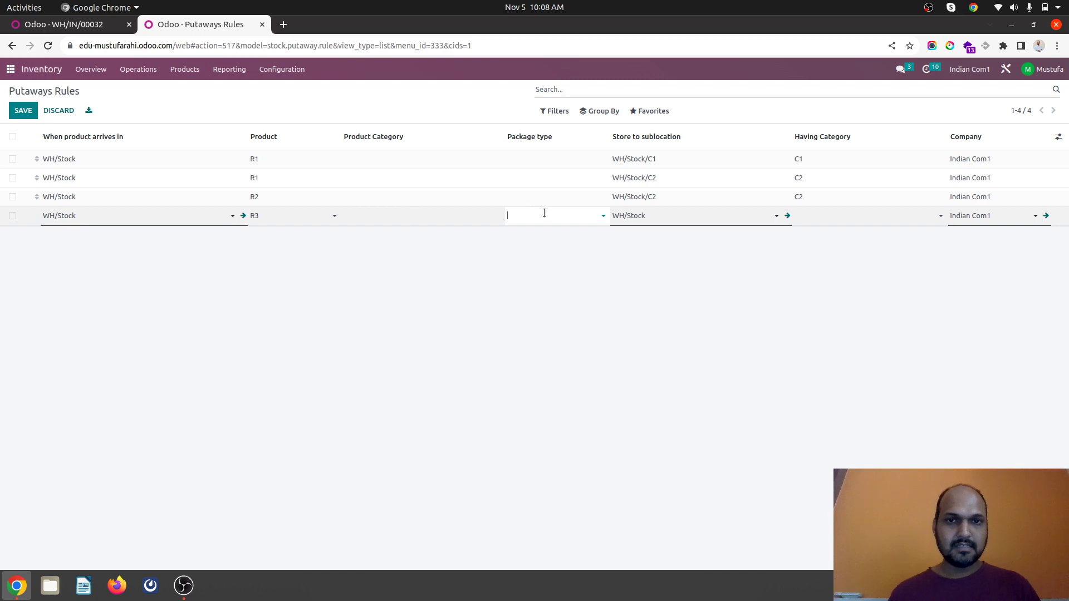
left_click(538, 233)
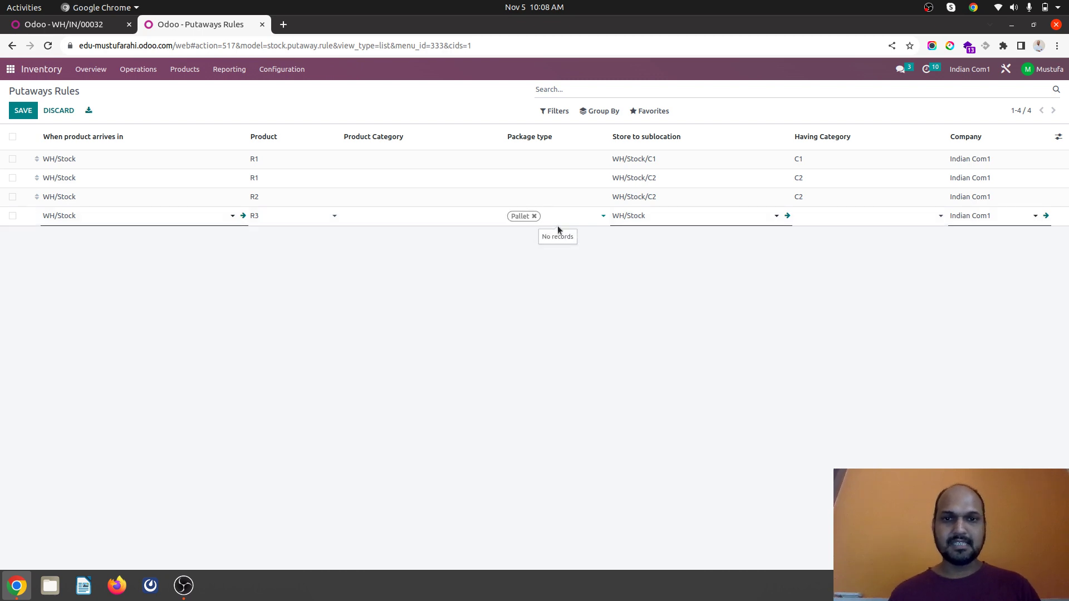
left_click(673, 217)
left_click(650, 316)
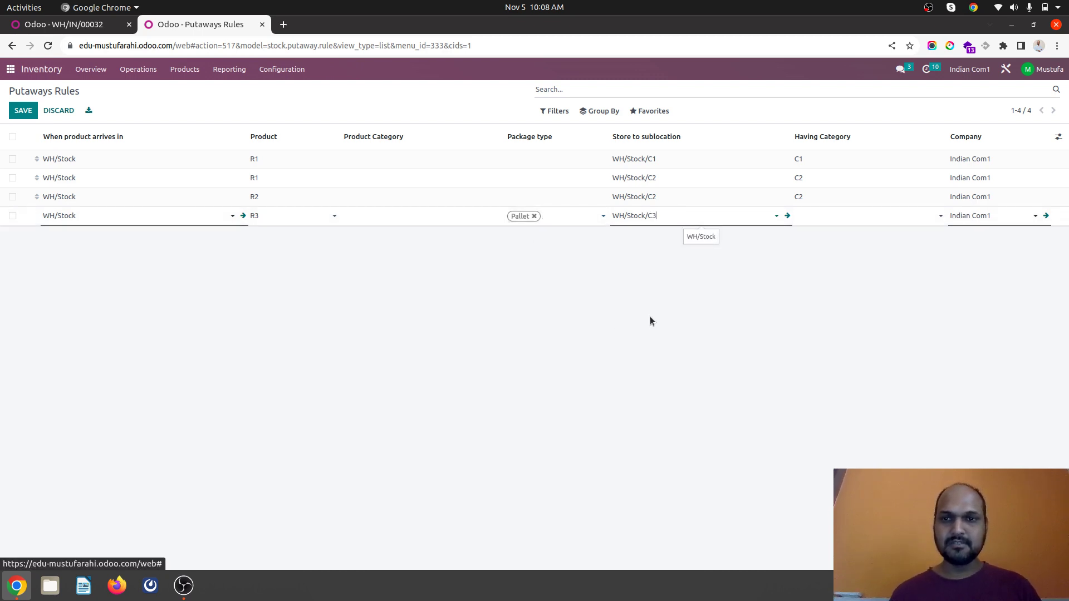
left_click(818, 215)
left_click(810, 260)
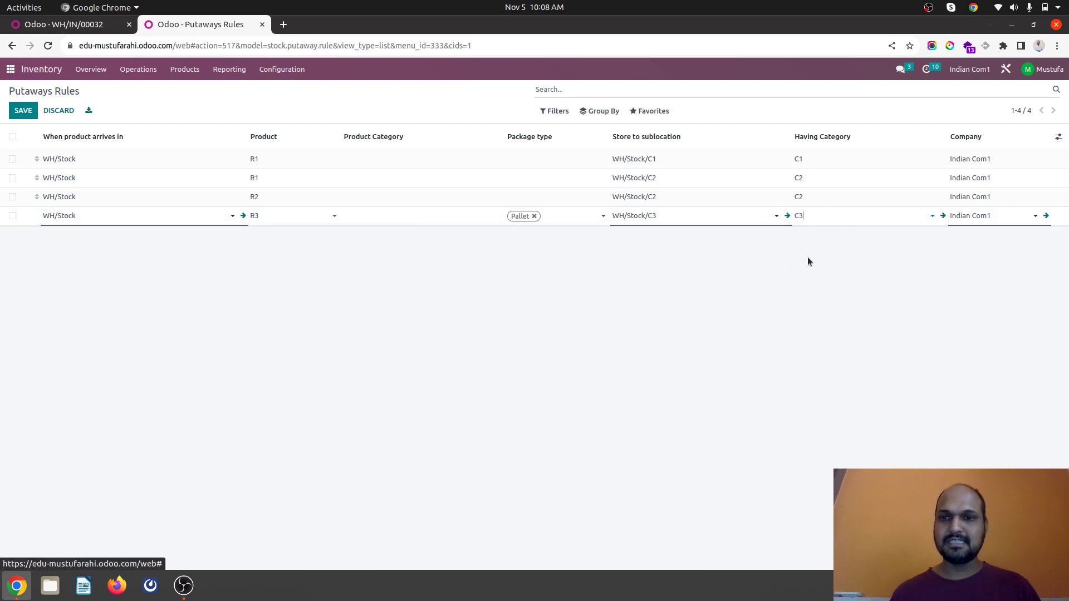
left_click(707, 280)
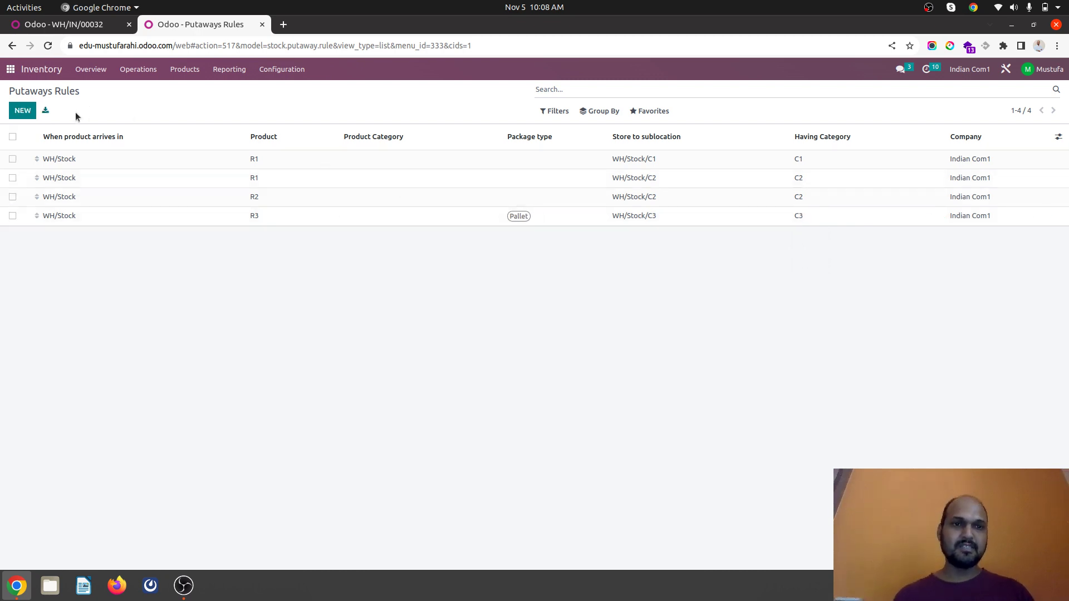
Step: Start a new request for quotation from Vendor4 with an R3 product line
left_click(84, 25)
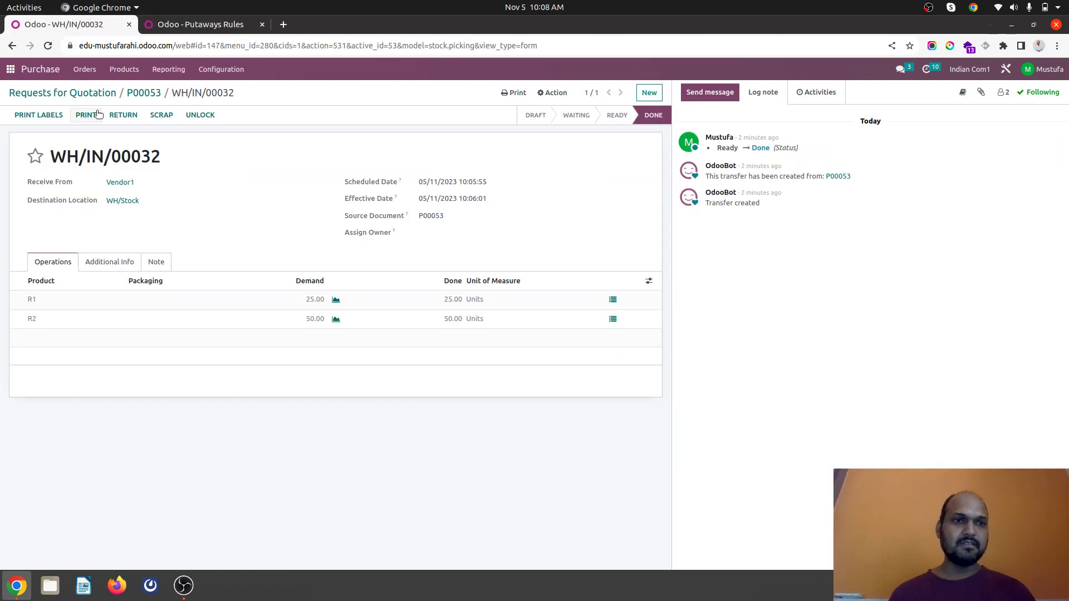
left_click(64, 96)
left_click(22, 110)
left_click(161, 193)
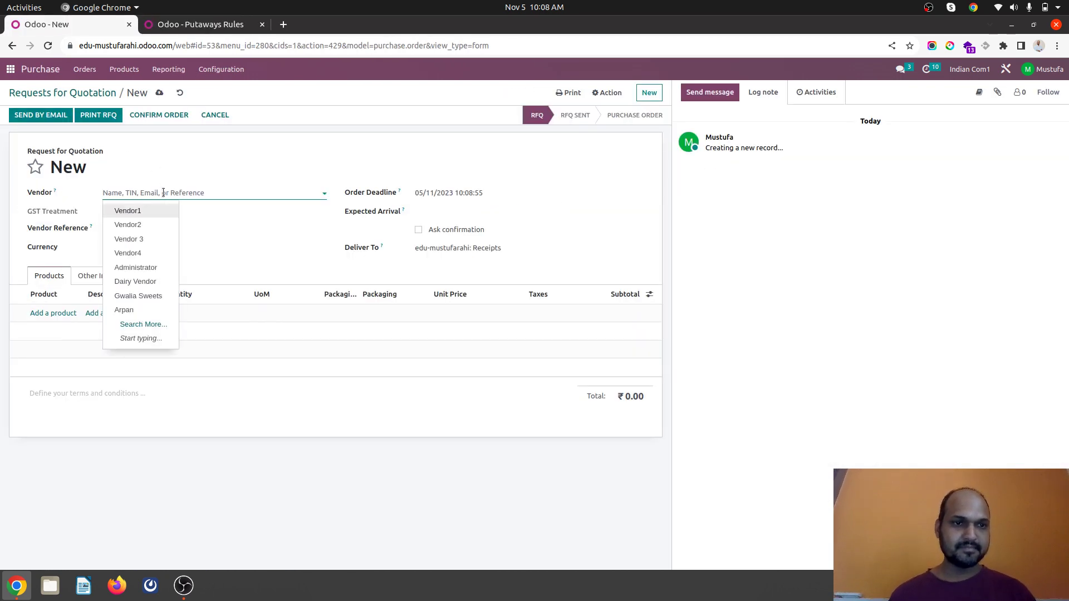
left_click(139, 249)
left_click(58, 313)
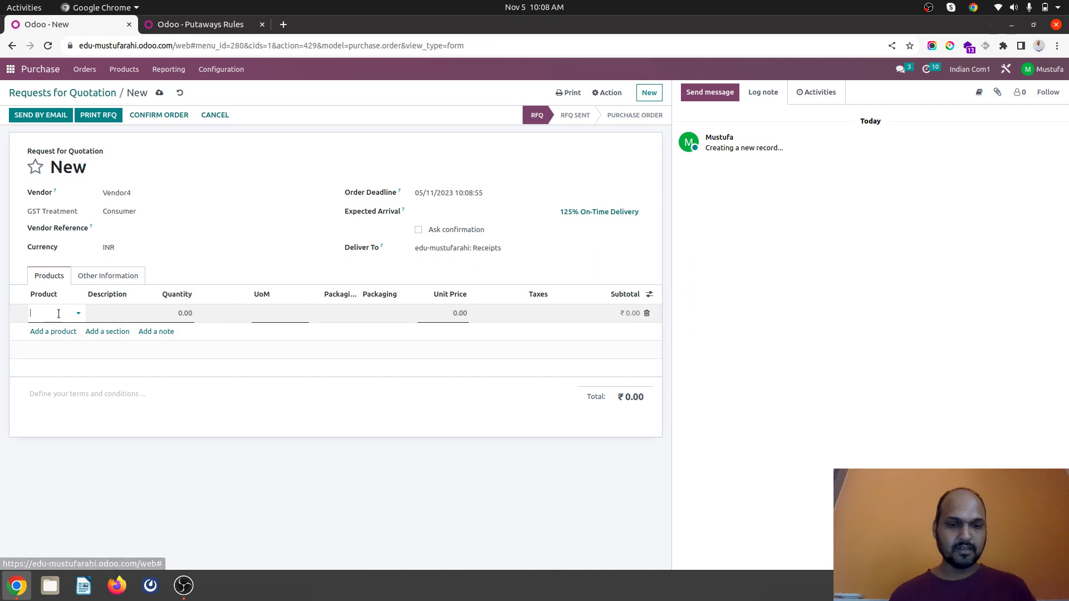
type("R2")
left_click(55, 329)
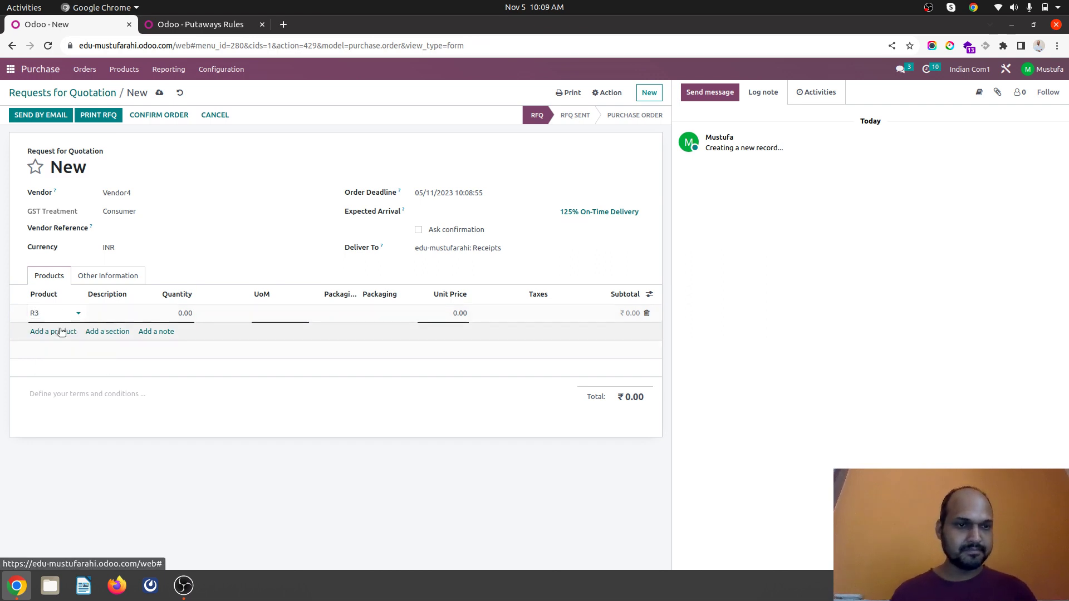
Step: Set the R3 line to 300 units at 10.00 and save the quotation as P00054
left_click(182, 314)
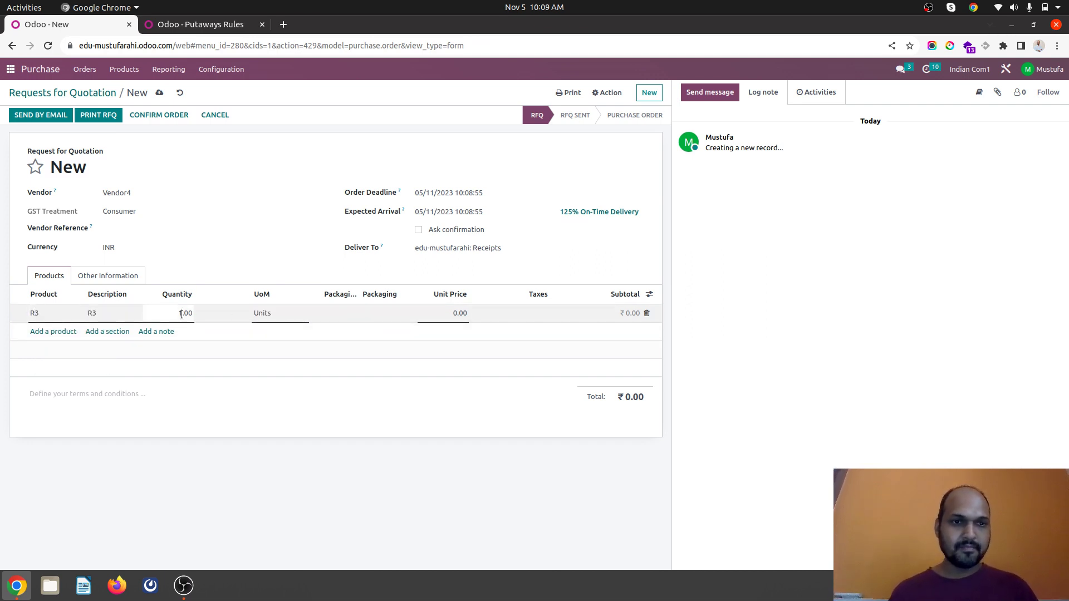
type("30")
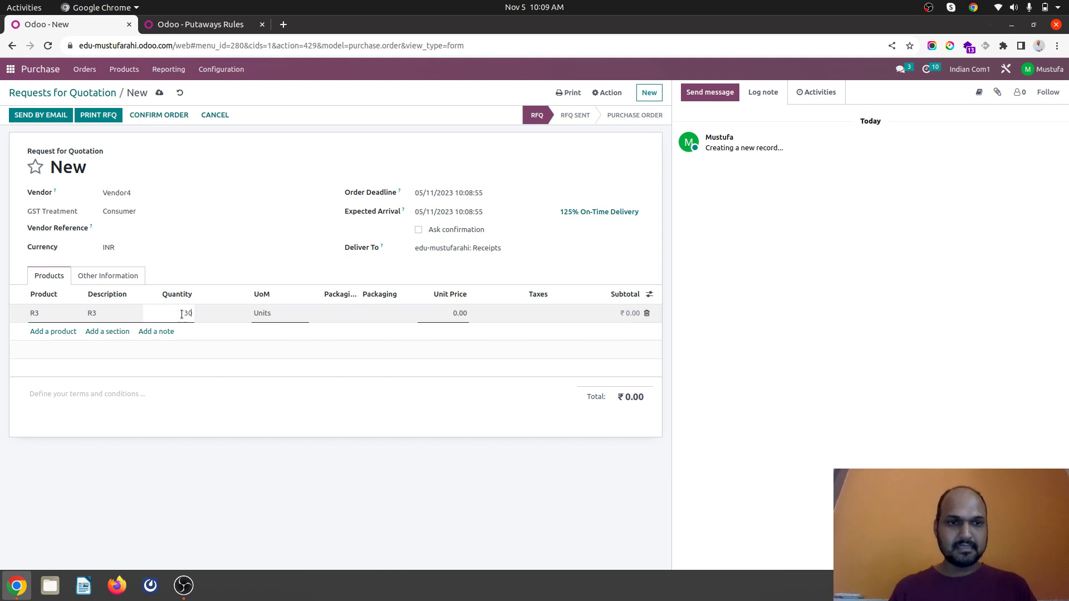
type("0")
key("Tab")
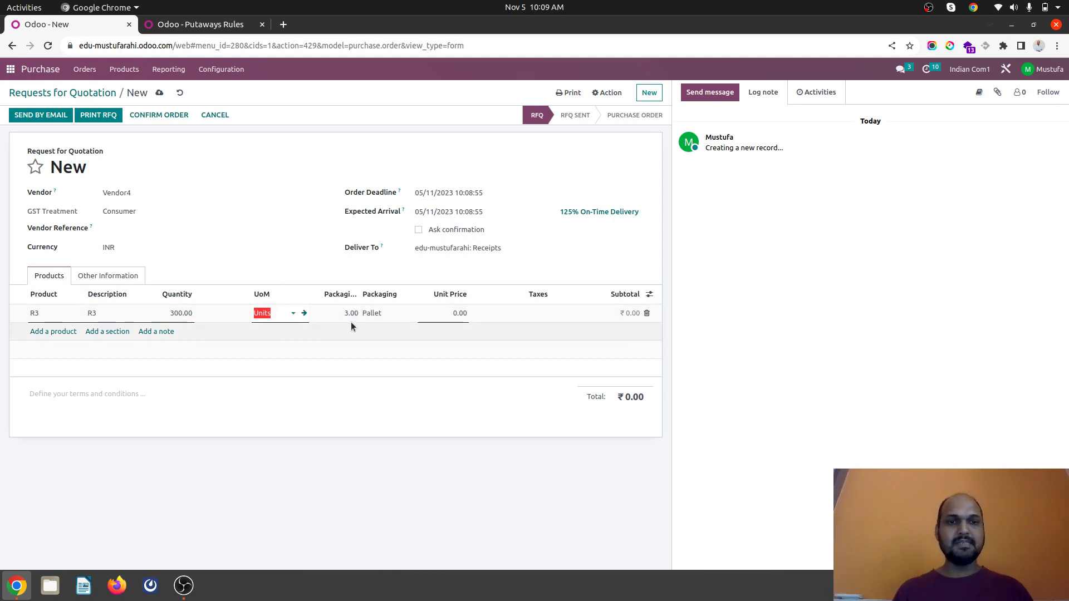
left_click(451, 312)
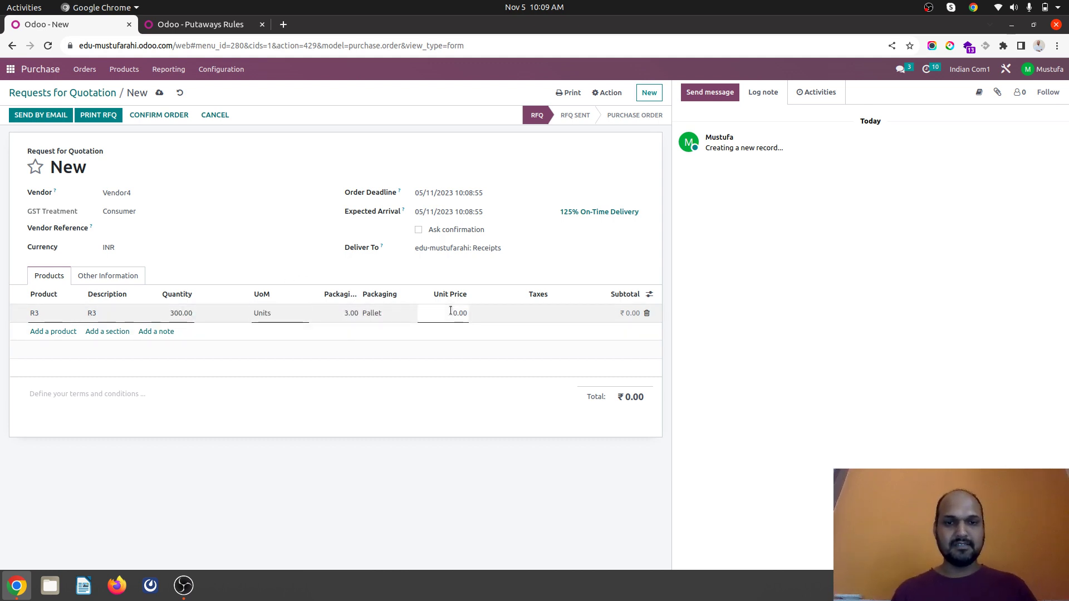
type("1")
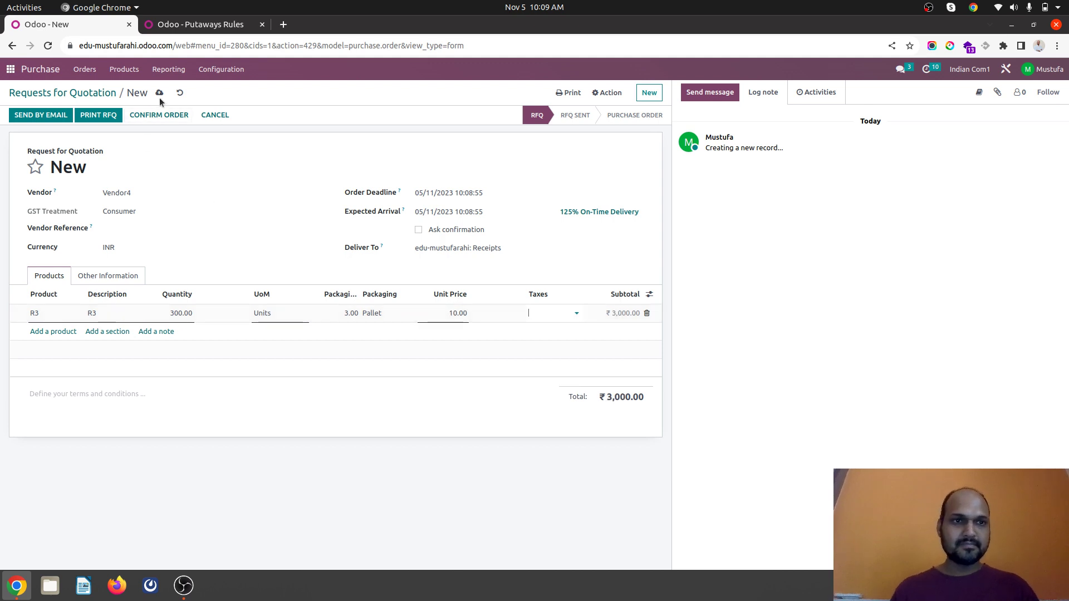
left_click(159, 94)
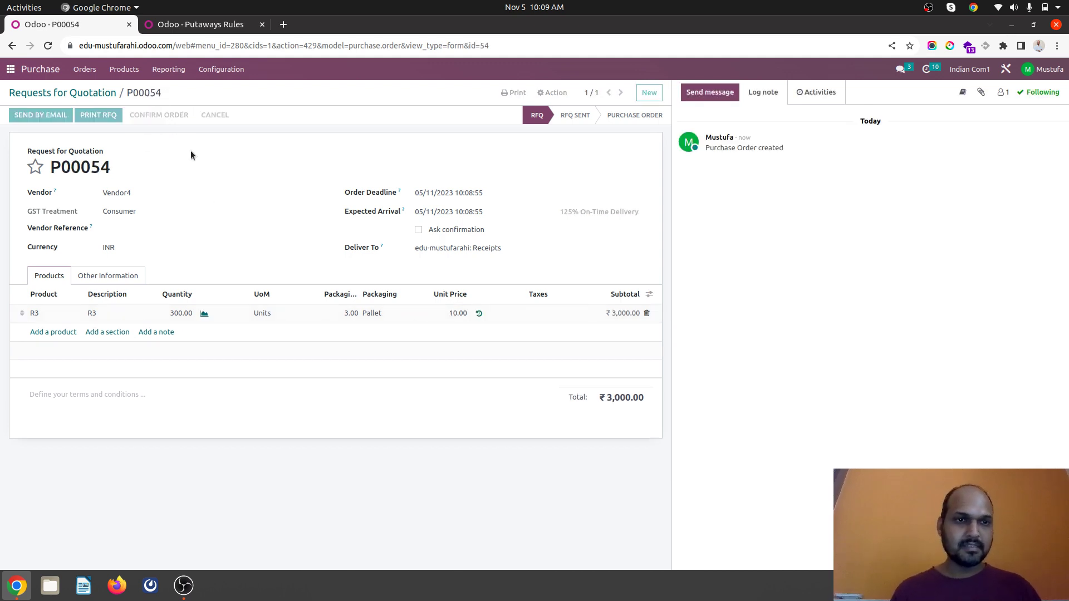
Step: Confirm the order and validate its receipt WH/IN/00033
left_click(158, 115)
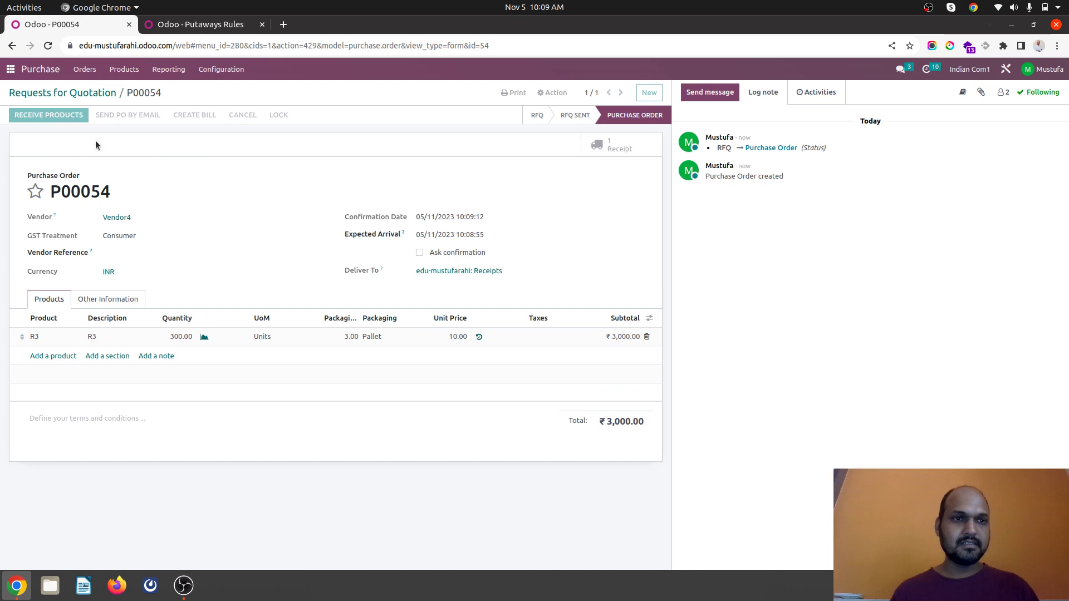
left_click(64, 119)
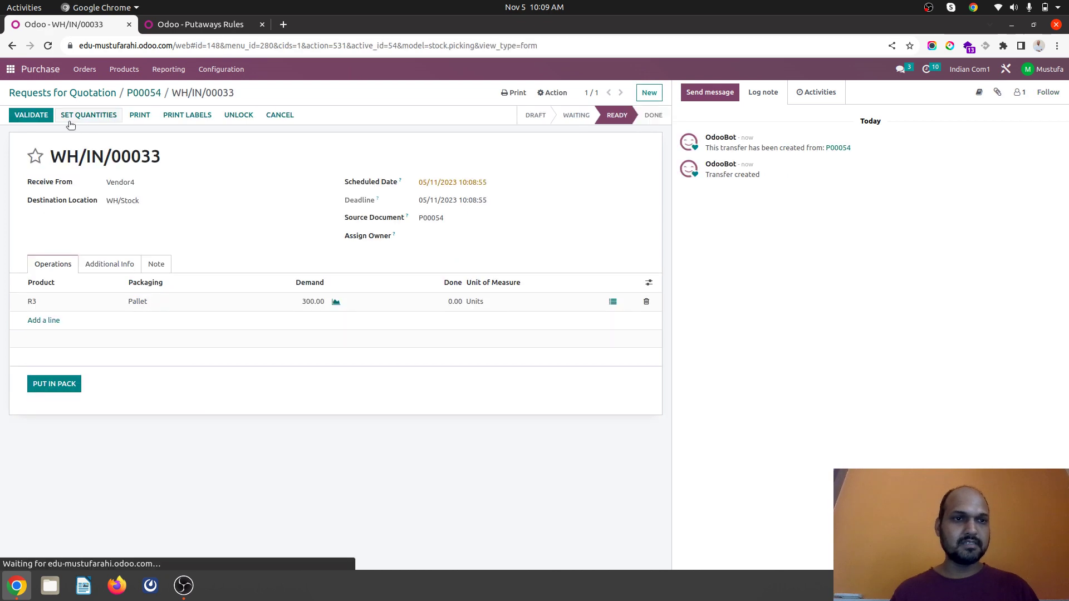
left_click(32, 116)
Step: Group the Locations report by location and expand WH/Stock/C3 to show 300 units of R3
left_click(199, 24)
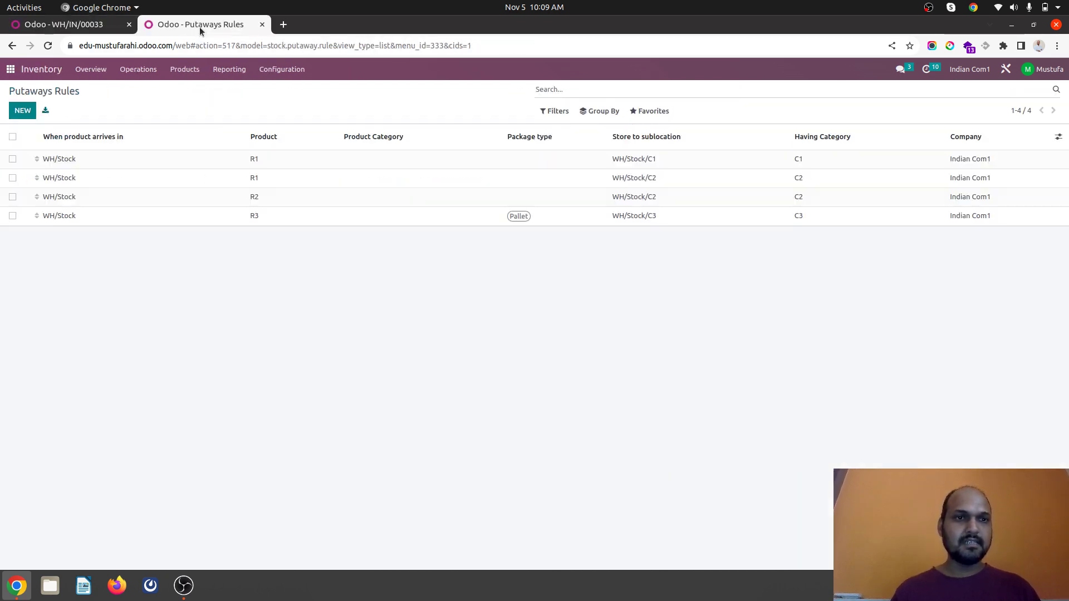
left_click(229, 69)
left_click(230, 101)
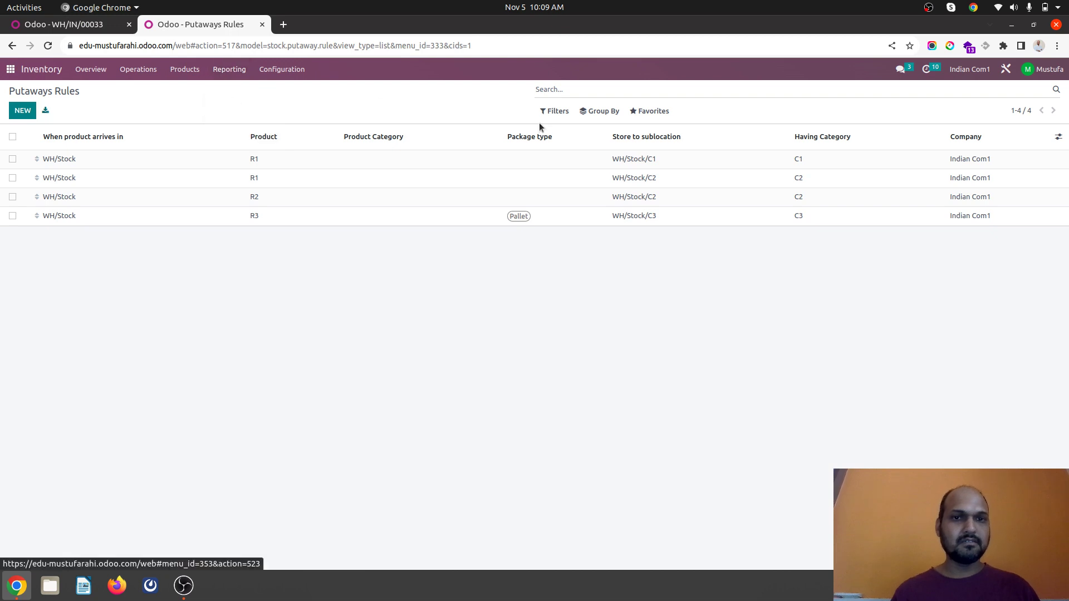
left_click(600, 111)
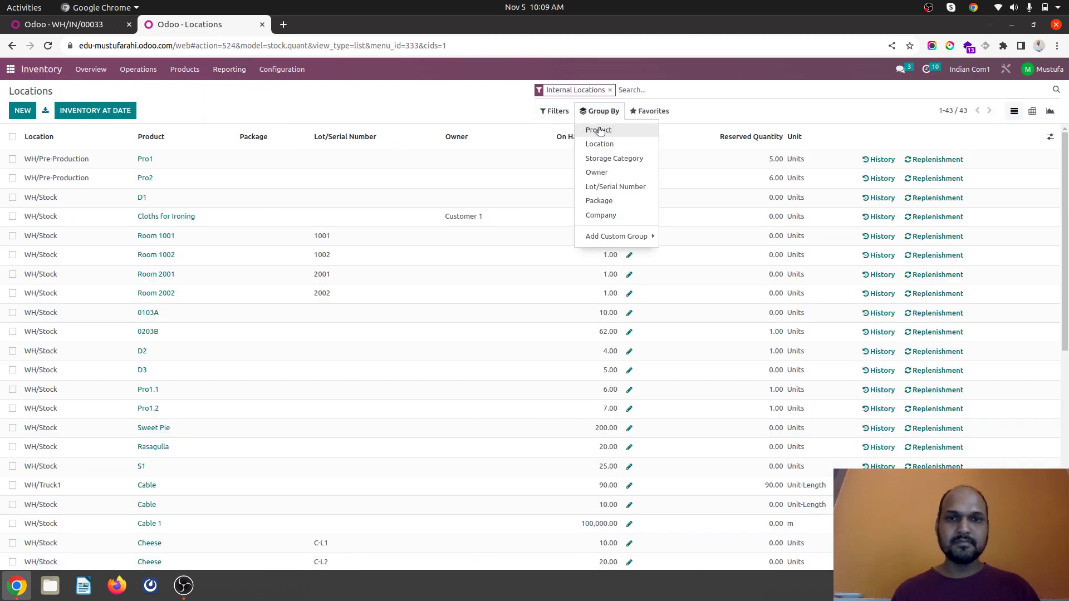
left_click(600, 144)
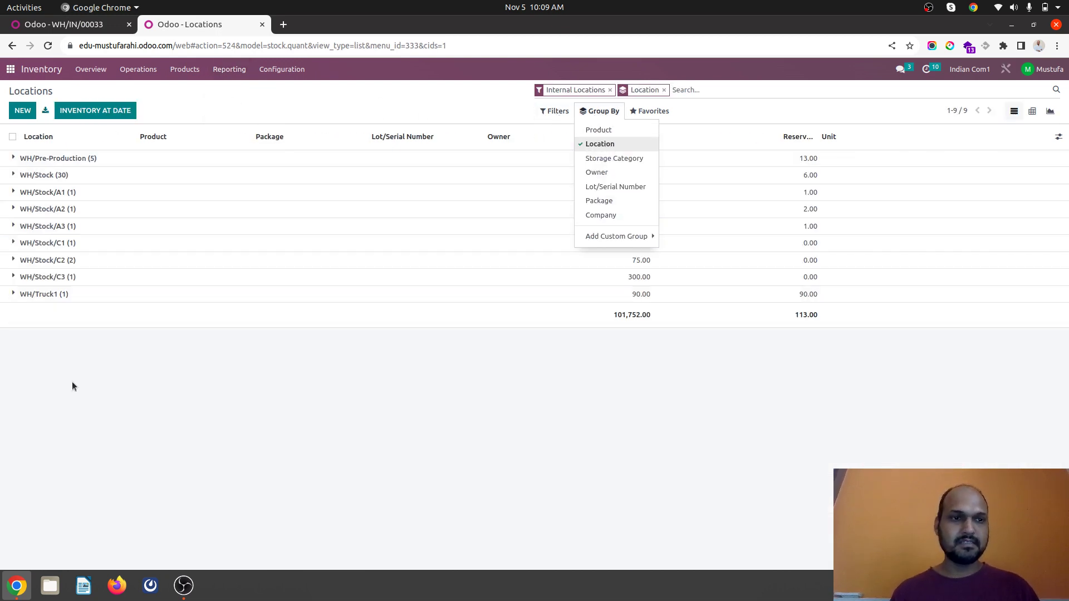
left_click(64, 281)
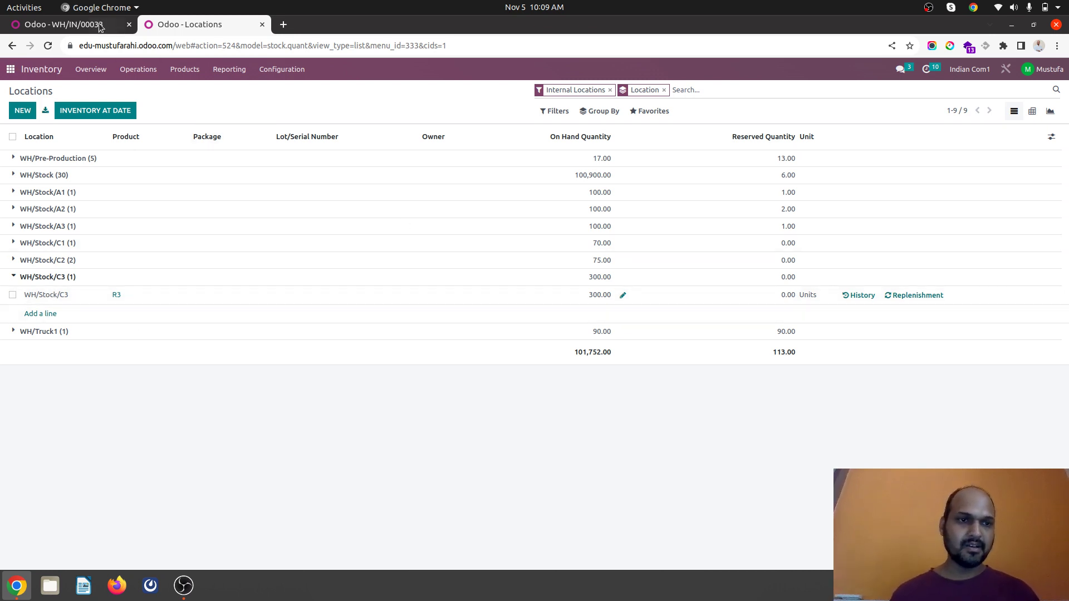
Step: Open storage category C3 and compare its capacity limits by product and by package
left_click(281, 69)
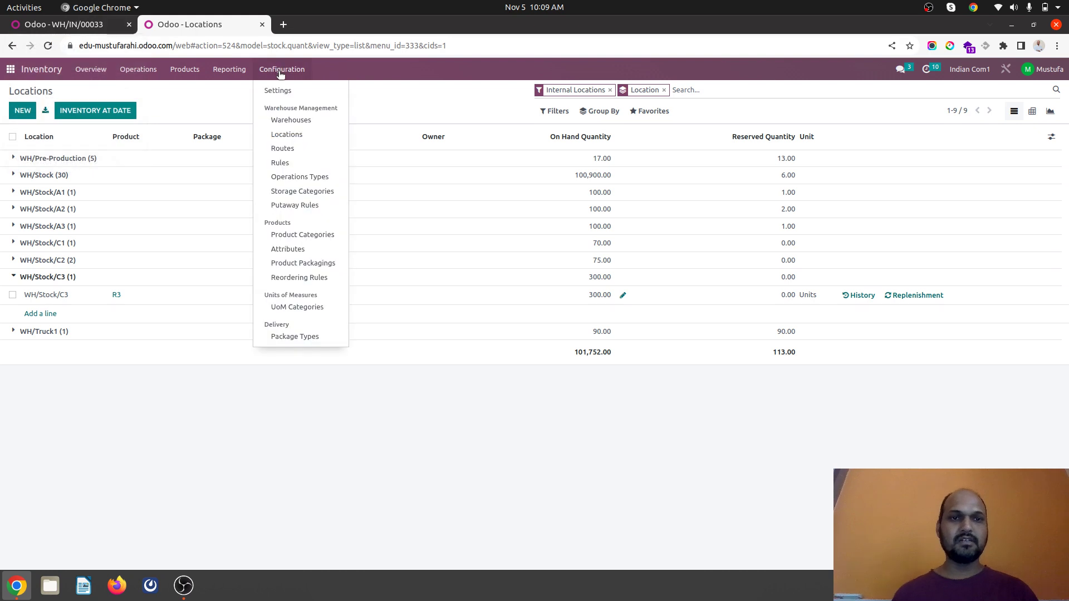
left_click(304, 191)
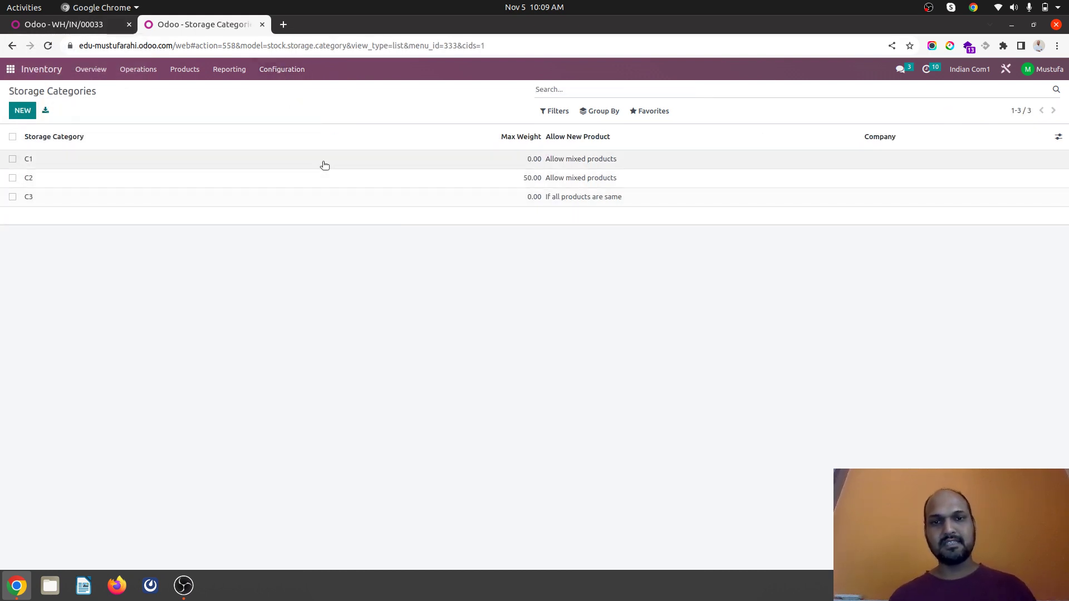
left_click(329, 199)
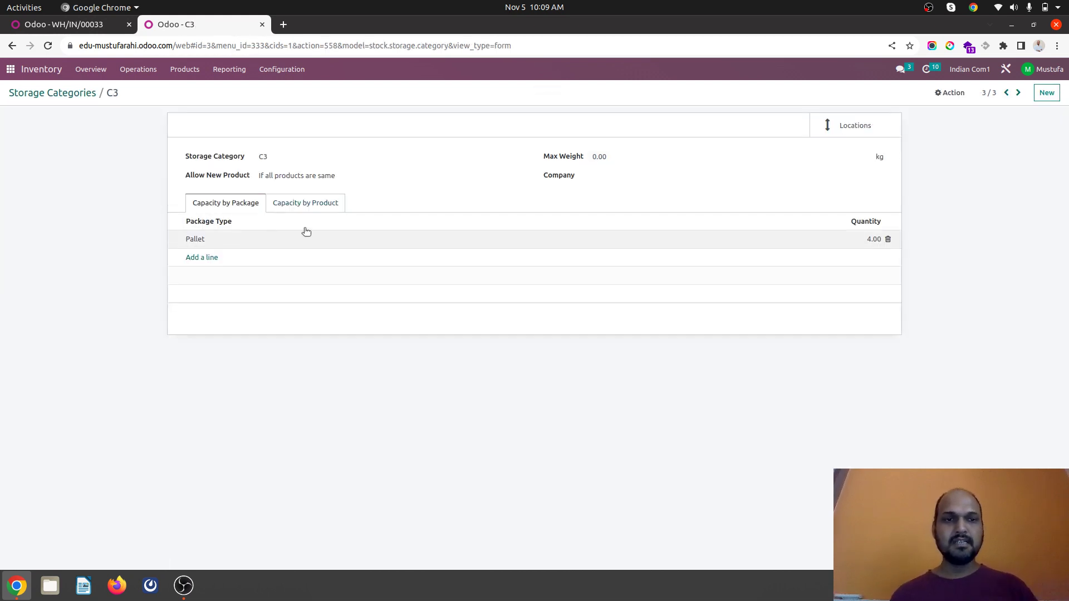
left_click(295, 205)
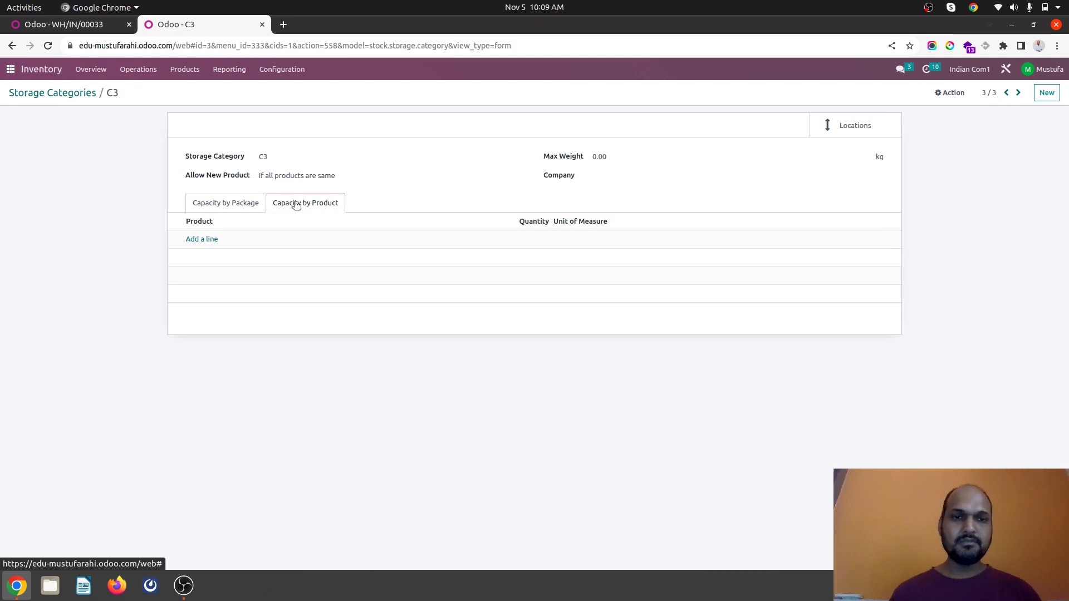
left_click(235, 206)
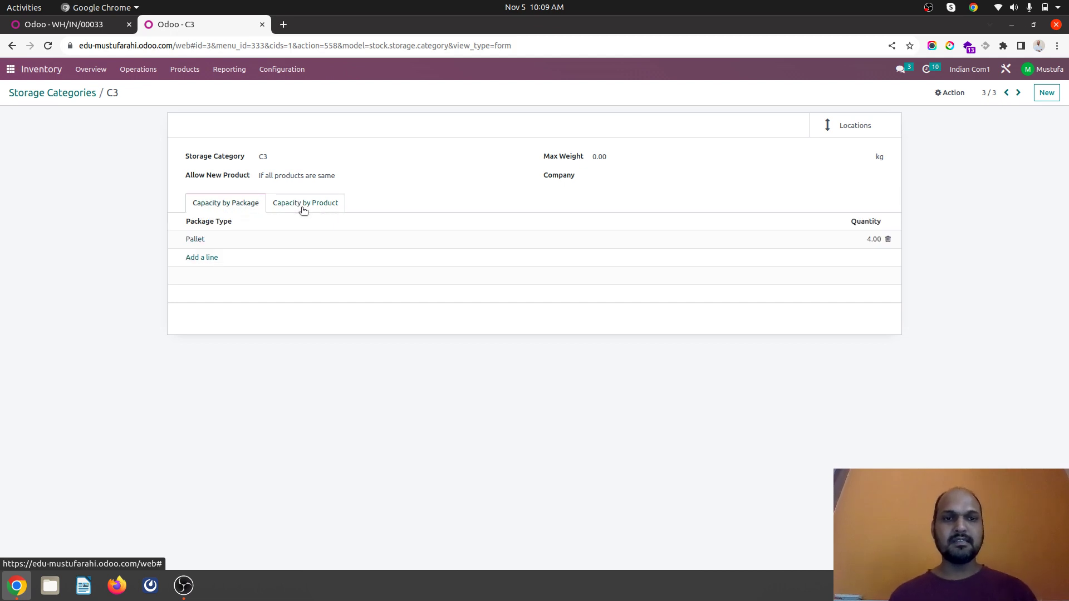
left_click(303, 207)
left_click(239, 205)
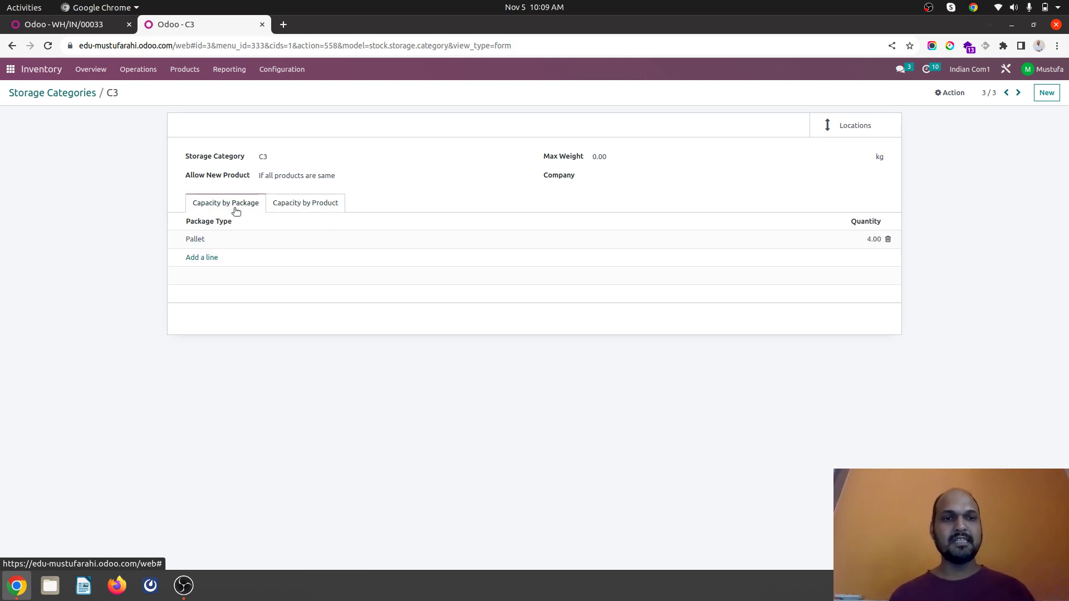
left_click(298, 212)
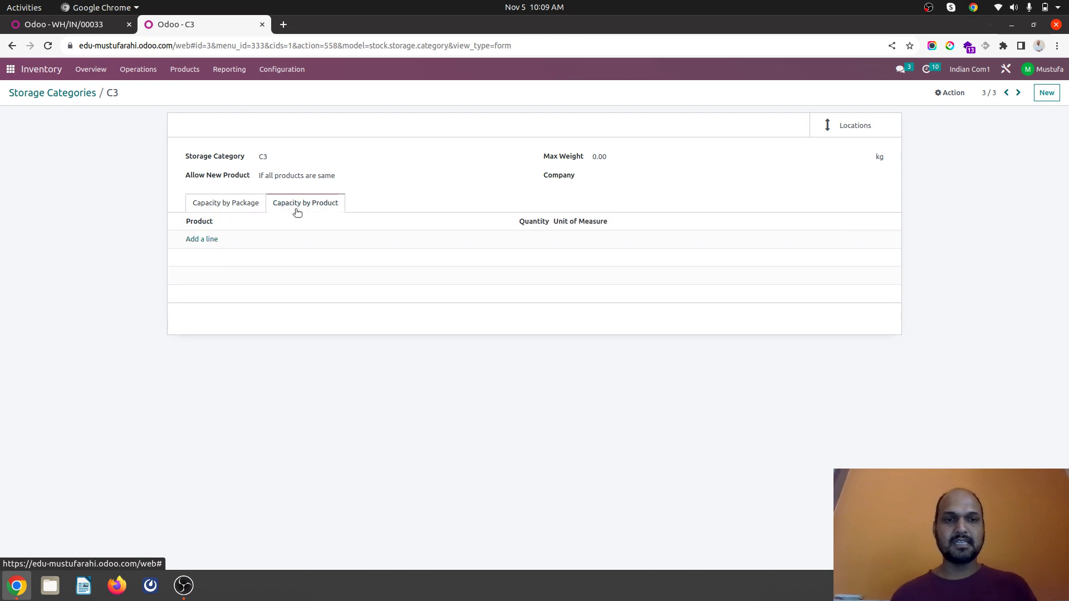
left_click(237, 208)
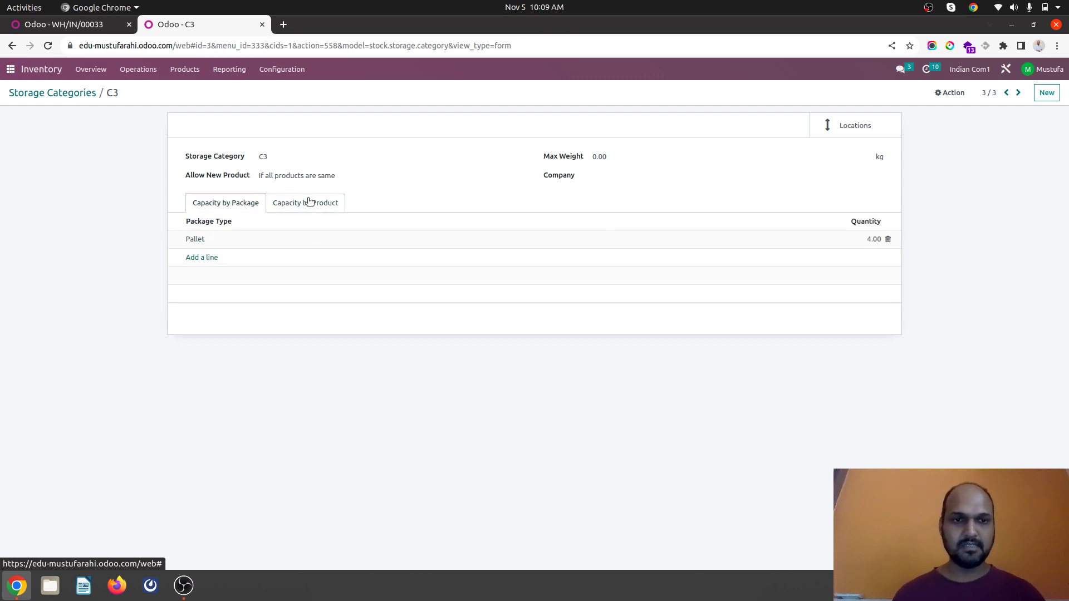
Step: Check C3's max weight, leaving it at 0.00 kg
left_click(609, 156)
left_click(573, 118)
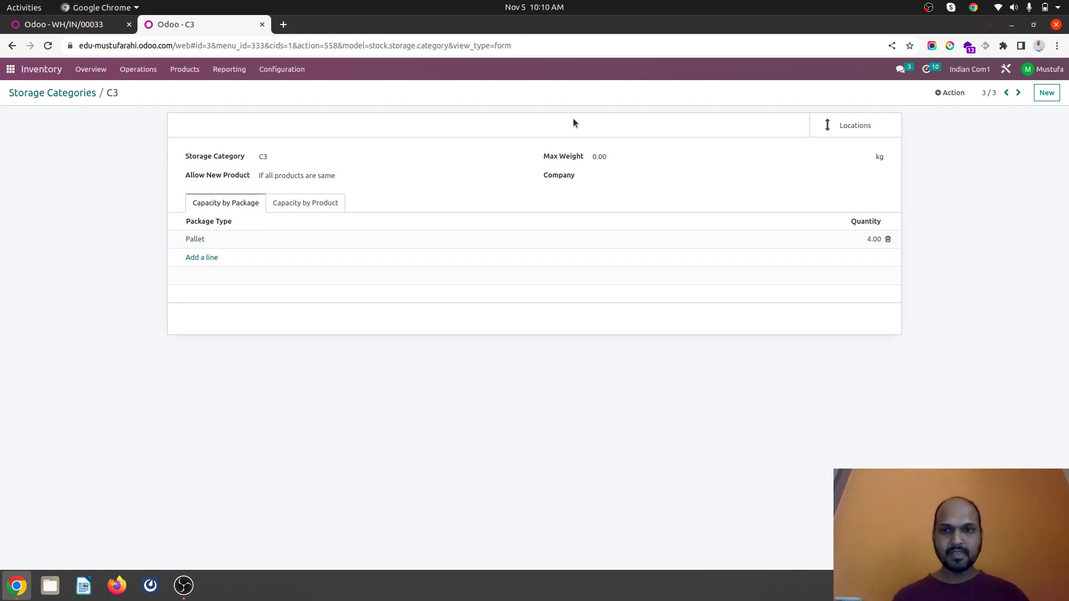
left_click(280, 69)
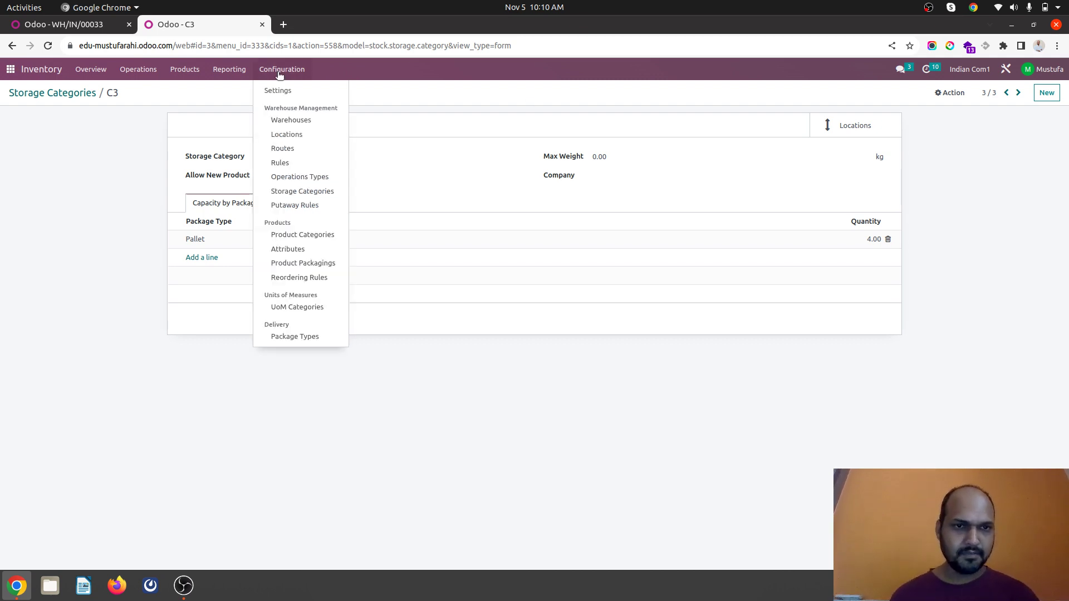
left_click(8, 115)
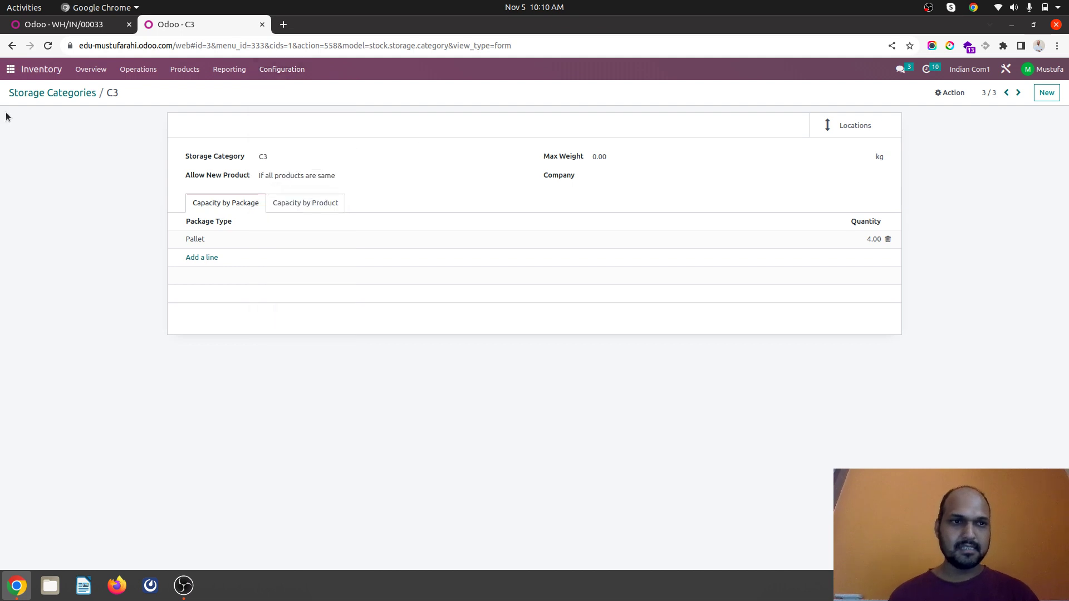
Step: Open storage category C2 and review its per-product capacity limits
left_click(62, 94)
left_click(103, 178)
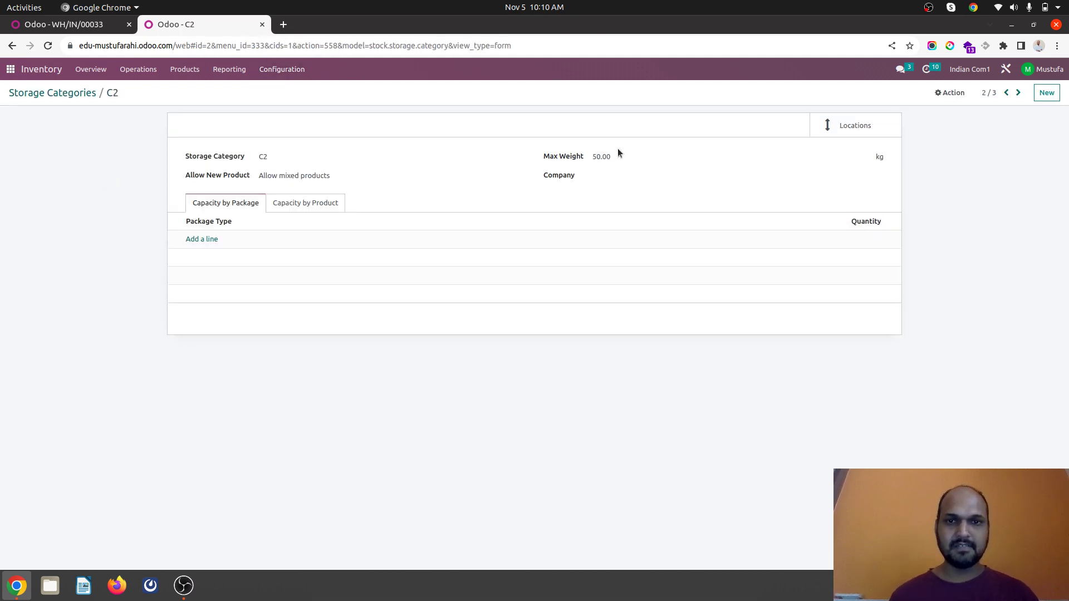
left_click(329, 202)
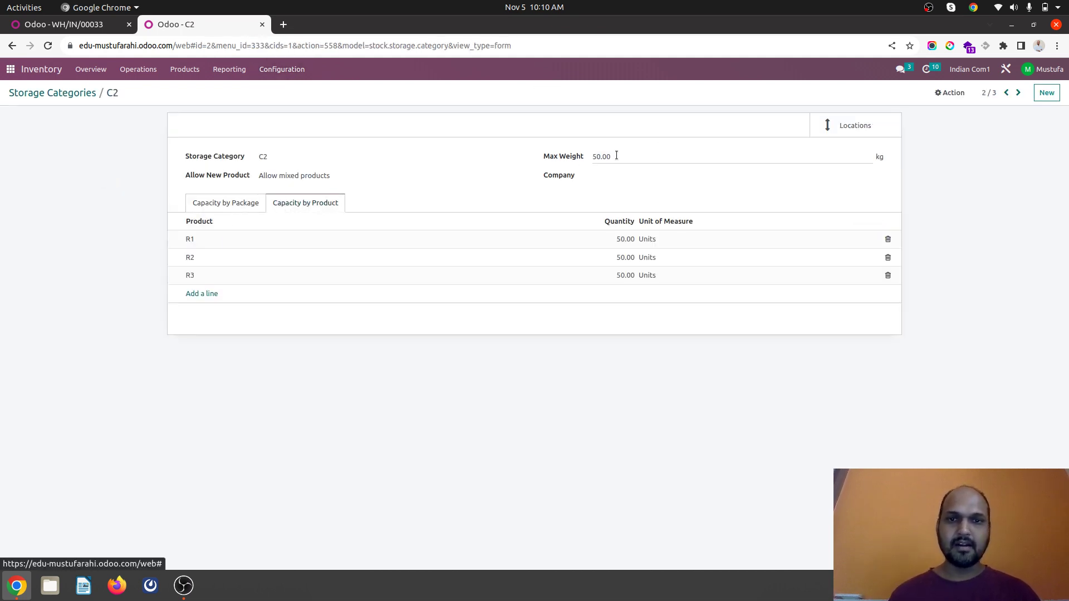
Step: View WH/Stock/C2's current stock (R1 25.00, R2 50.00), then show the Products catalogue
left_click(851, 129)
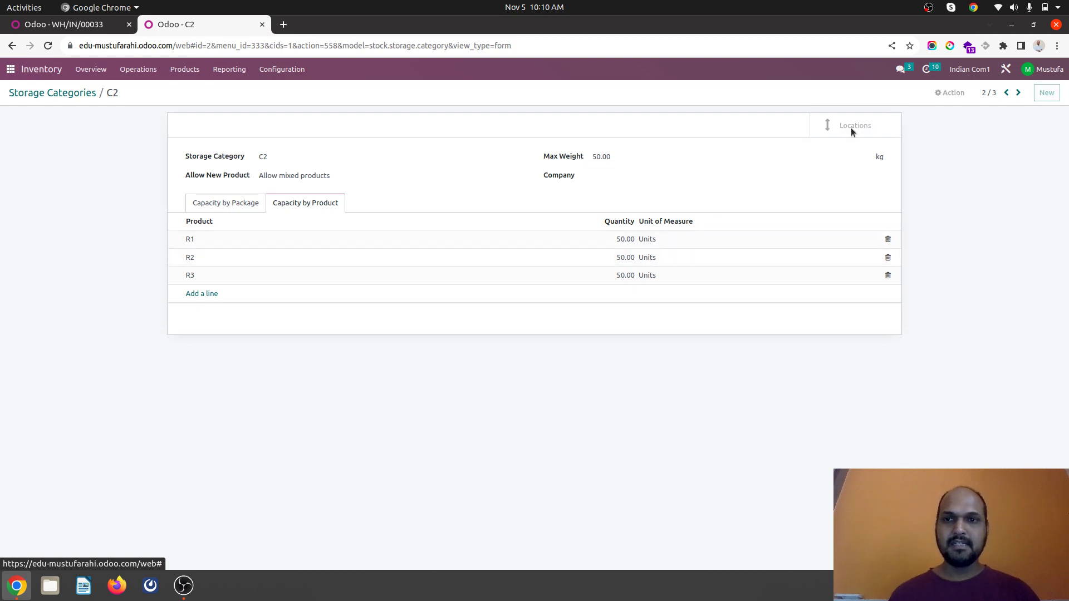
left_click(515, 160)
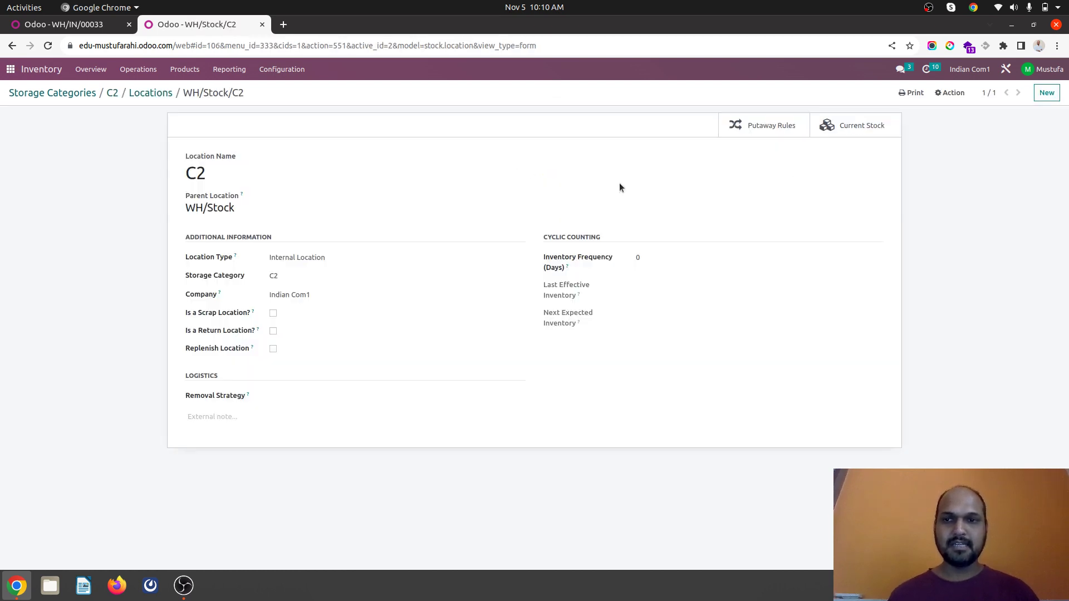
left_click(842, 133)
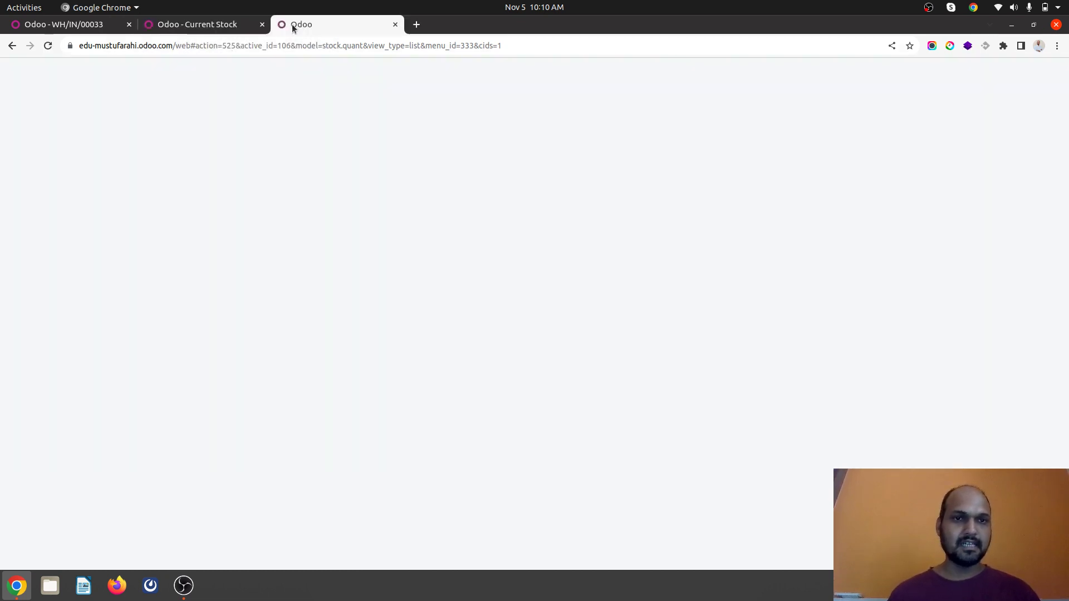
left_click(181, 74)
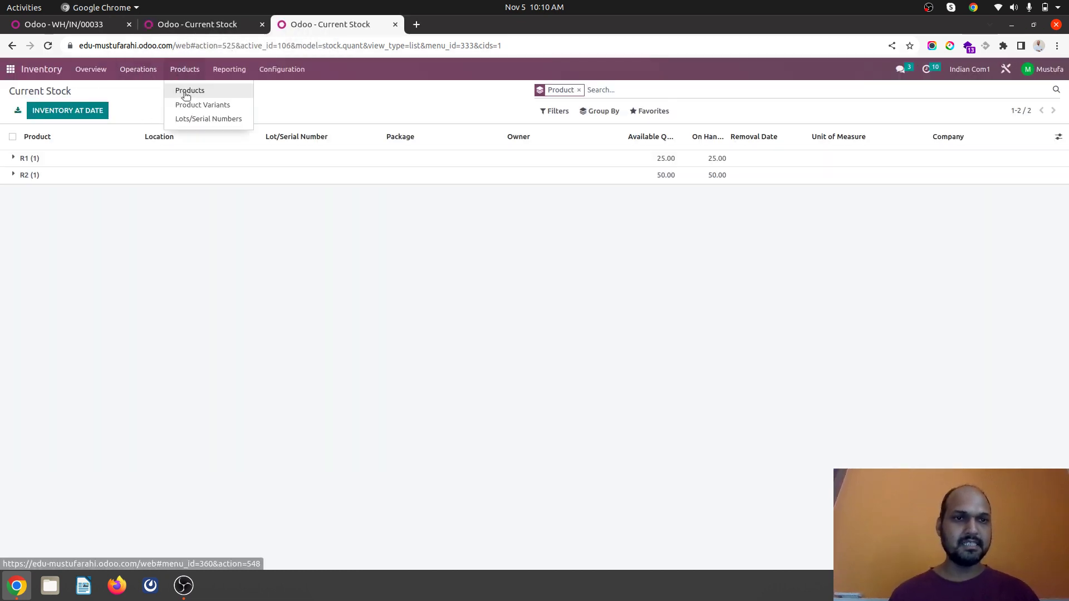
left_click(185, 91)
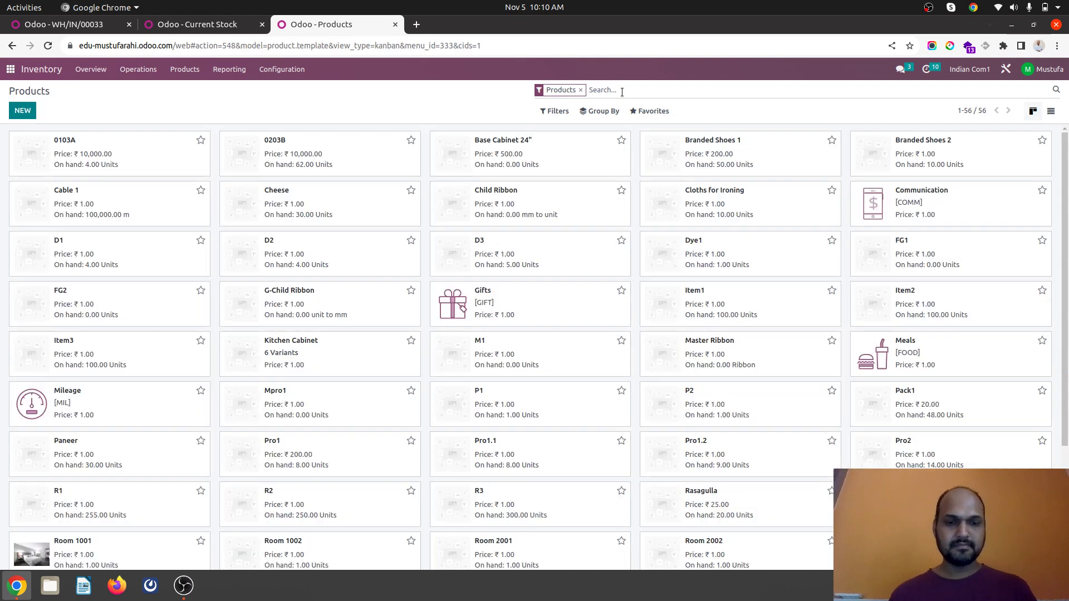
Step: Filter products to R1 and R2, check R1's 1.00 kg weight, then return to the WH/Stock/C2 location
type("r1")
key("Return")
type("r")
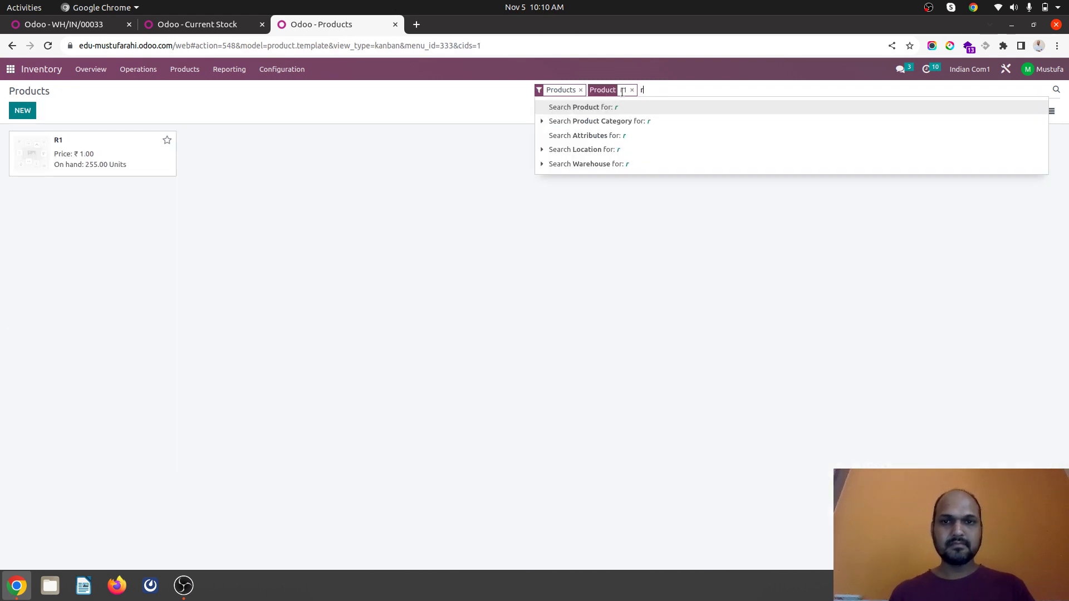
type("2")
key("Return")
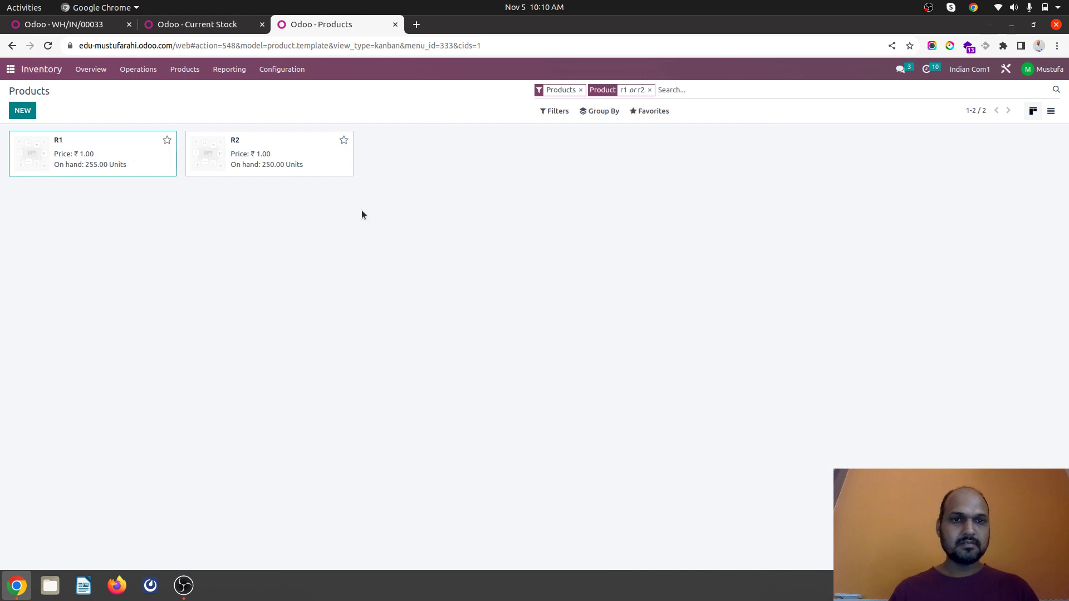
key("Return")
left_click(257, 243)
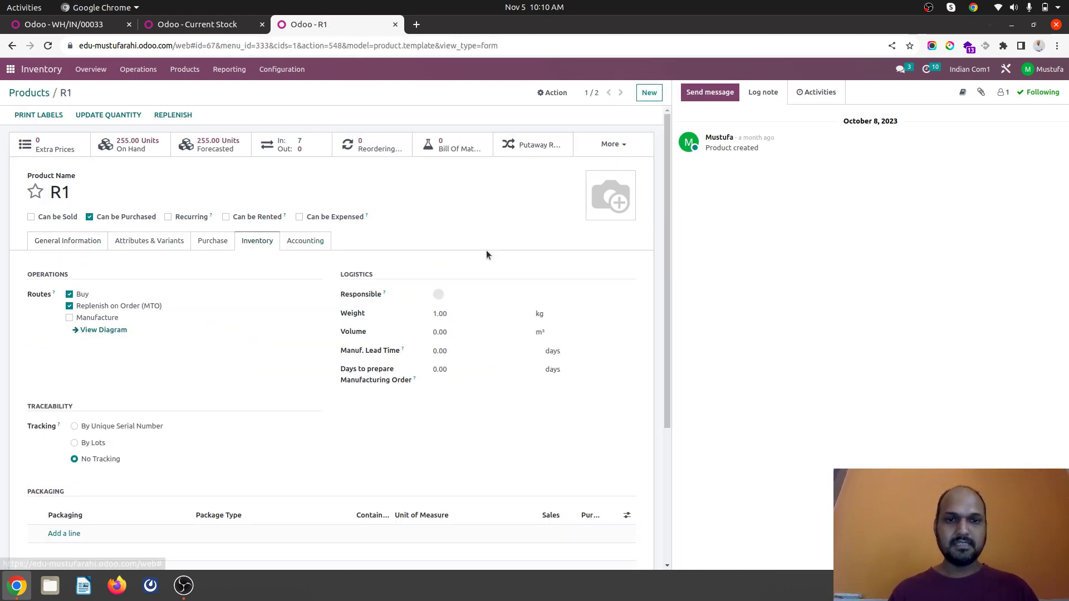
key("alt+n")
left_click(217, 28)
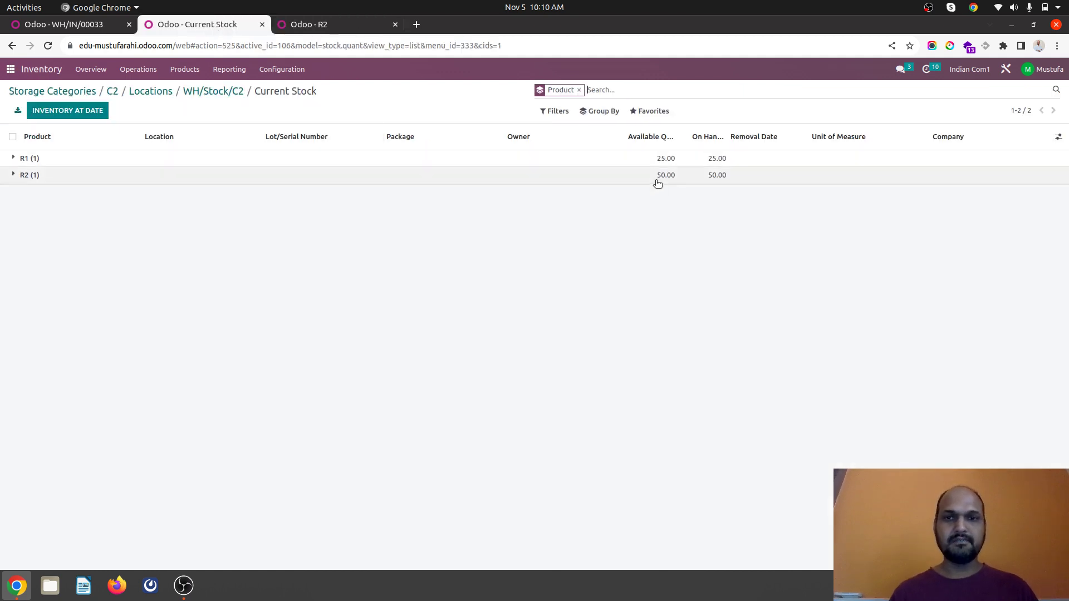
left_click(198, 92)
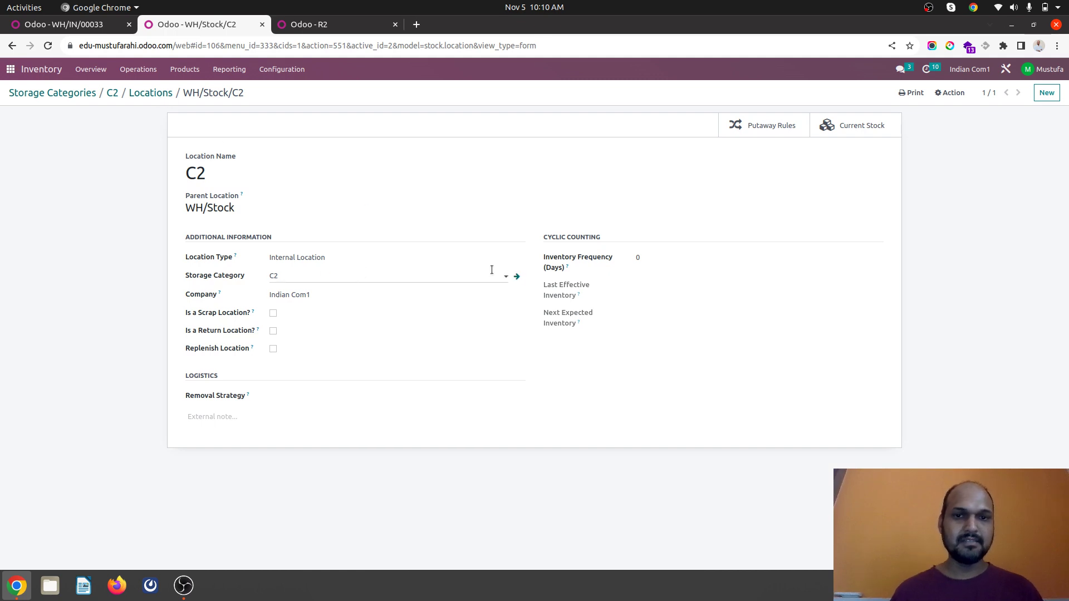
Step: Raise storage category C2's max weight from 50 to 100 kg and save it
left_click(516, 276)
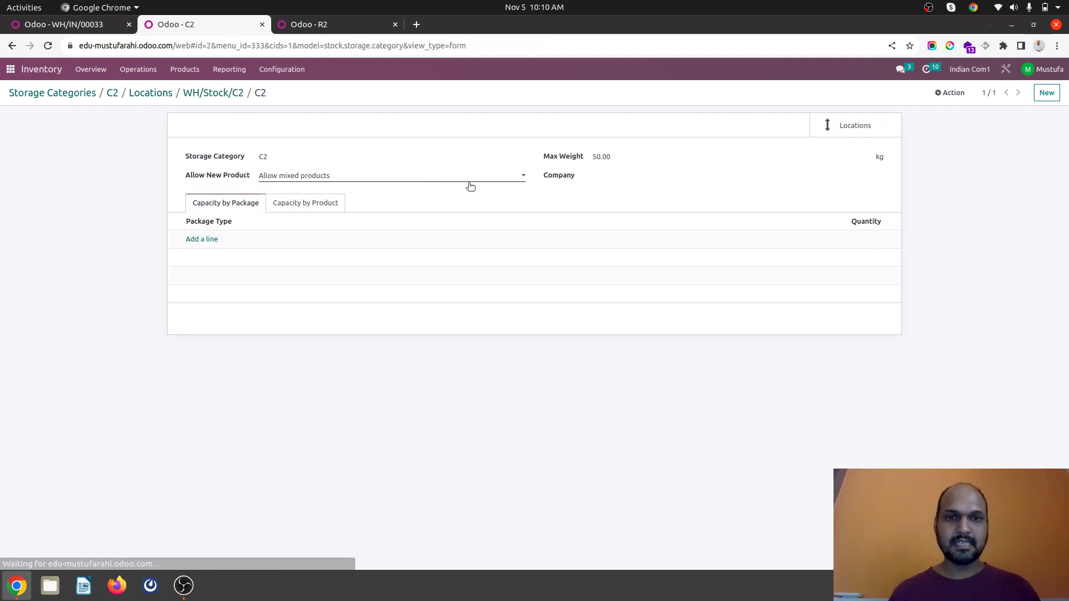
left_click(610, 159)
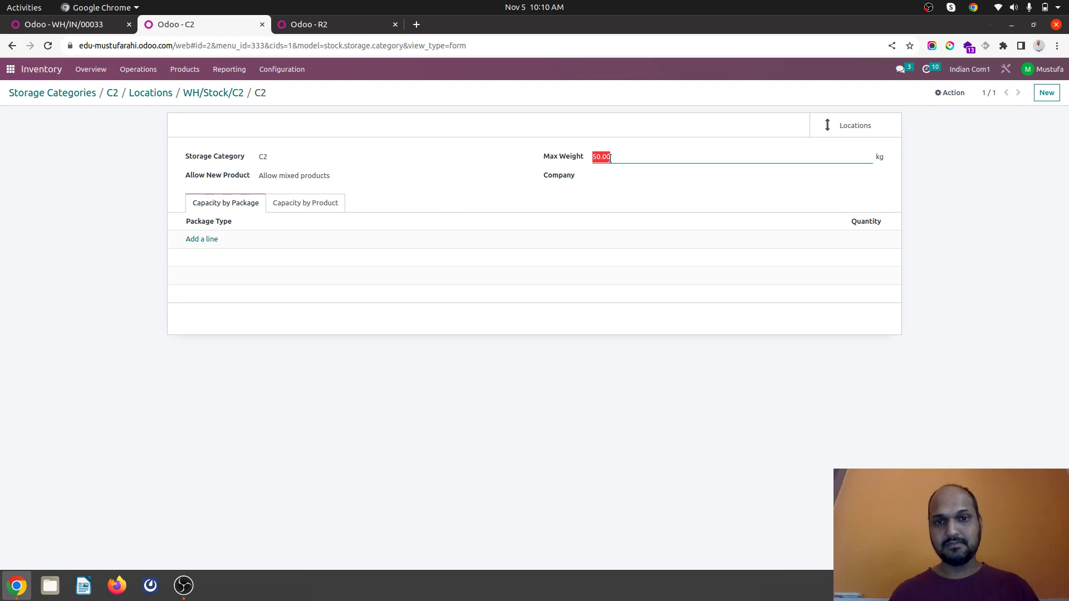
left_click(284, 202)
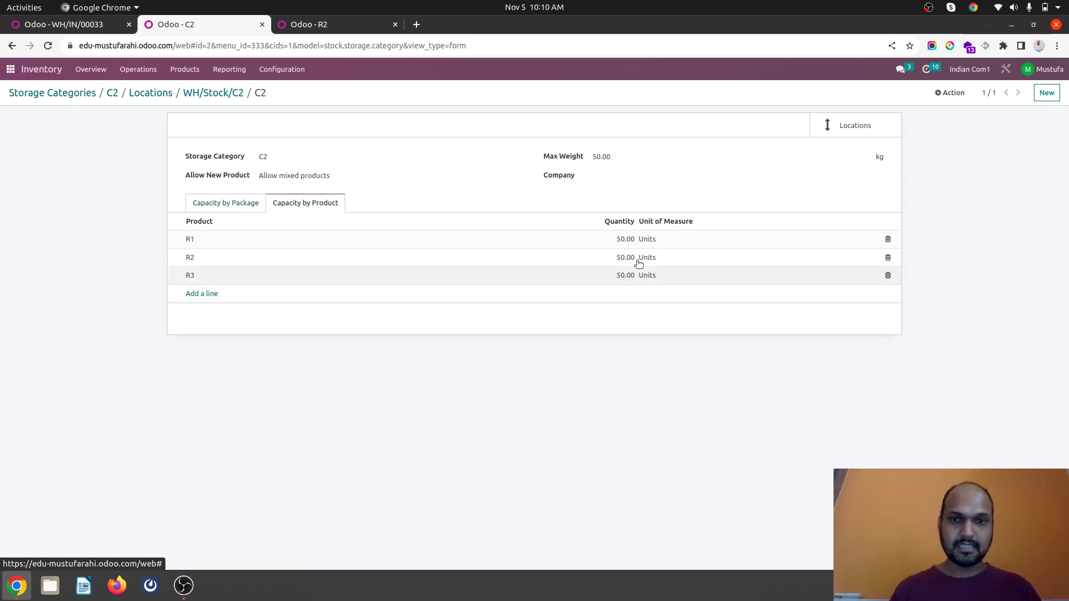
left_click(614, 162)
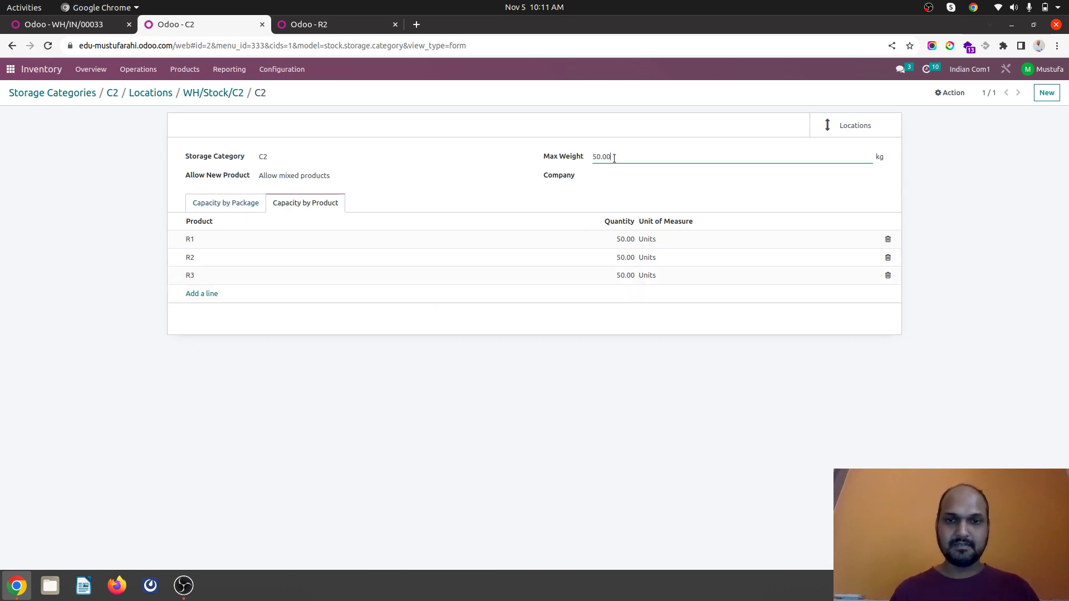
double_click(615, 160)
type("100")
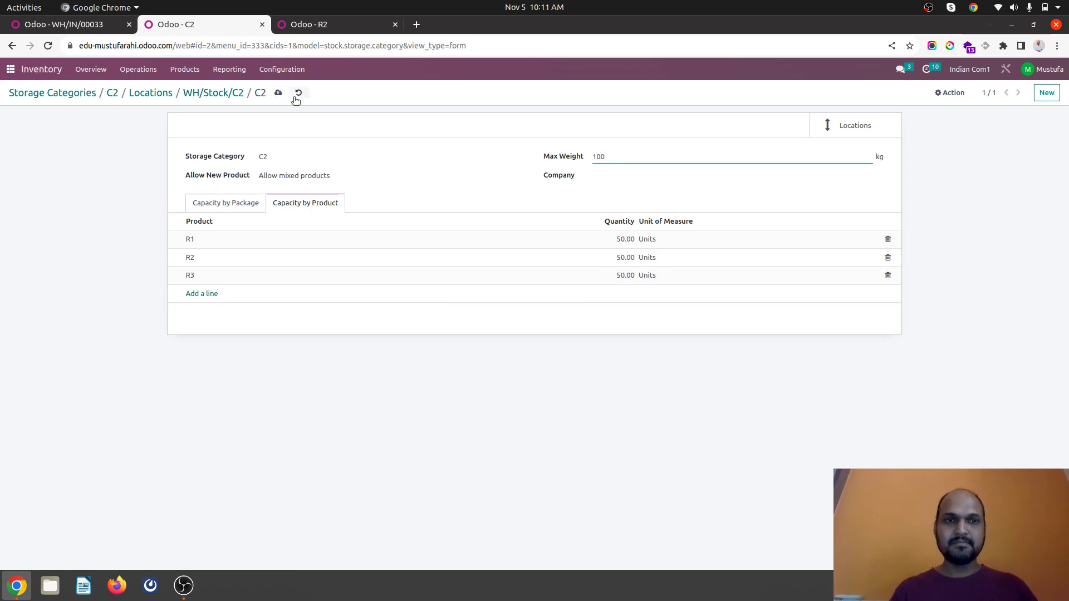
left_click(278, 93)
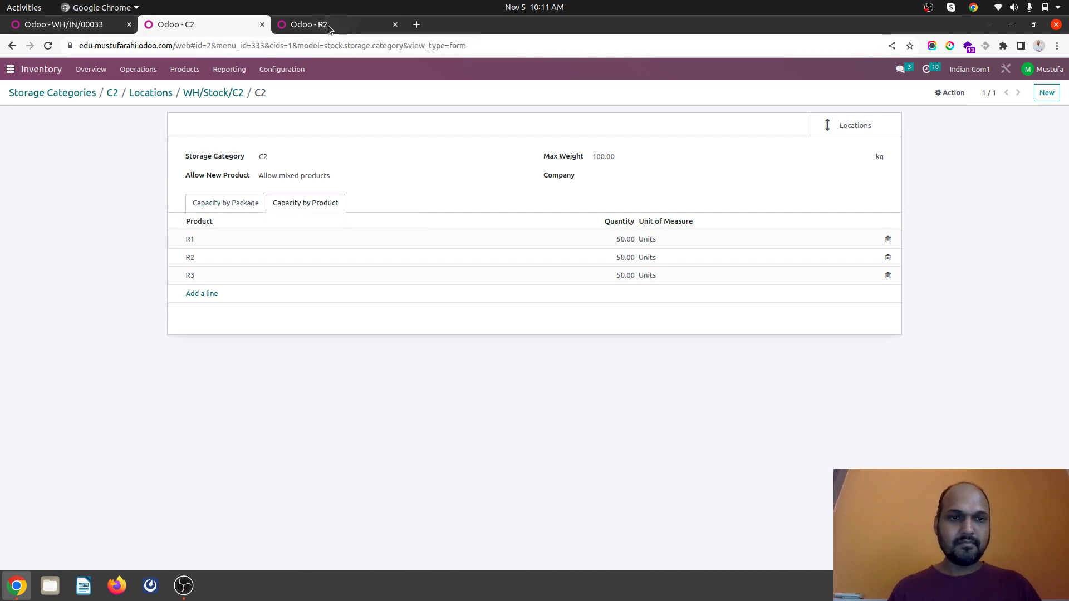
Step: List the locations using storage category C2 and review the stock held in WH/Stock/C2
left_click(848, 126)
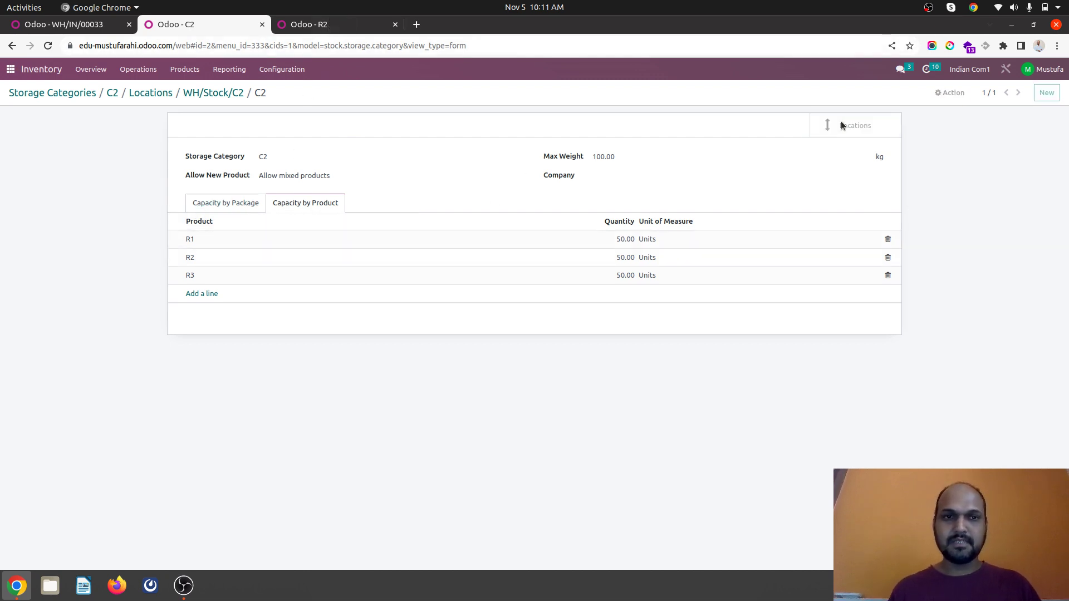
left_click(731, 162)
left_click(844, 122)
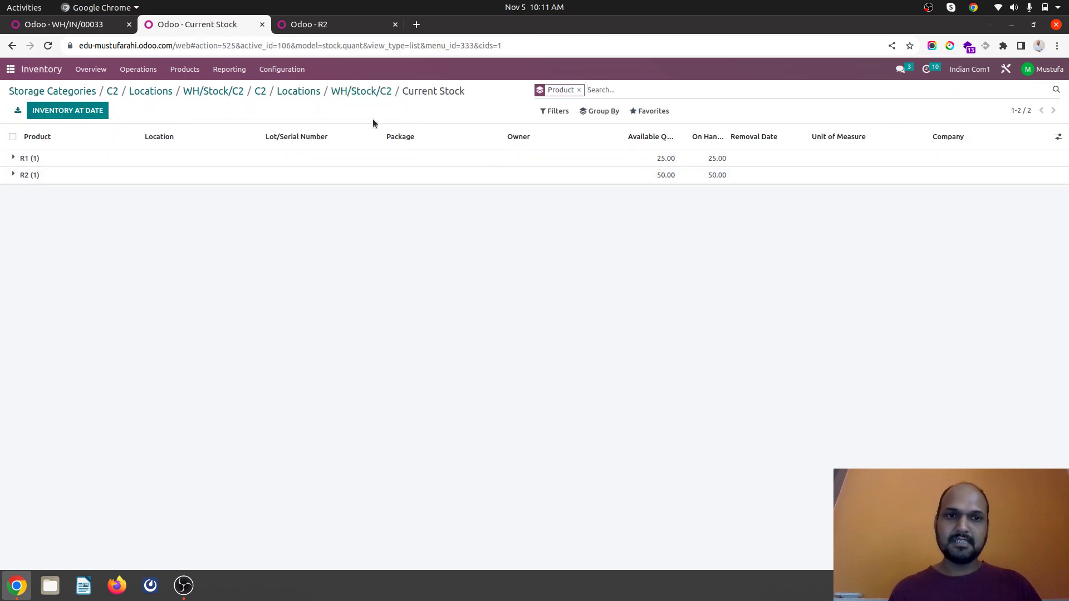
left_click(358, 93)
left_click(295, 93)
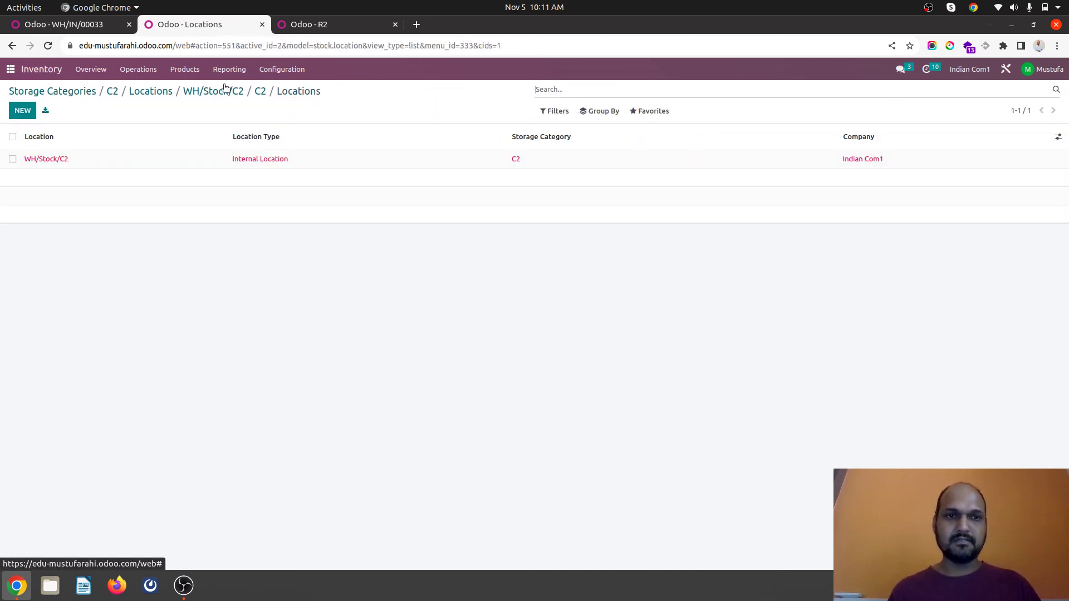
Step: Look over receipt WH/IN/00033 and its purchase order P00054
left_click(82, 26)
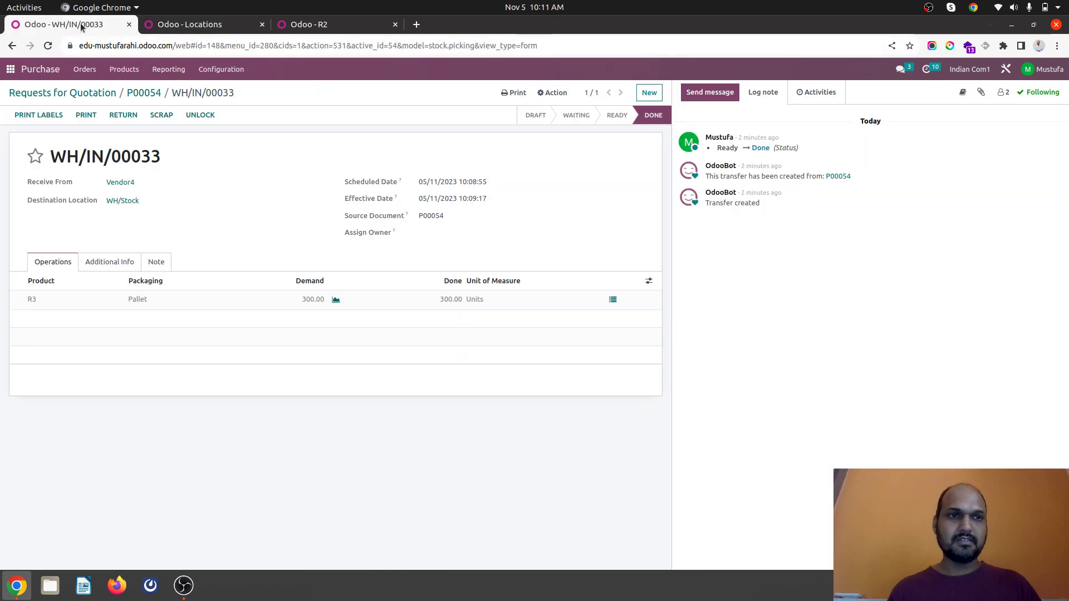
left_click(143, 93)
left_click(316, 28)
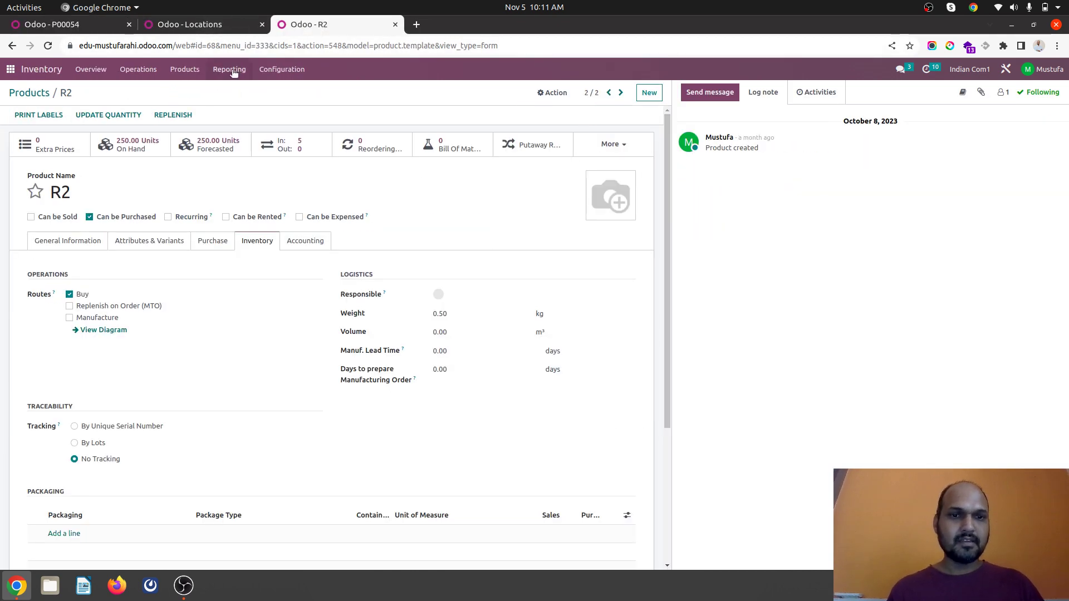
Step: Recheck WH/Stock/C2's current stock, then return to the R2 product record showing 0.50 kg
left_click(190, 26)
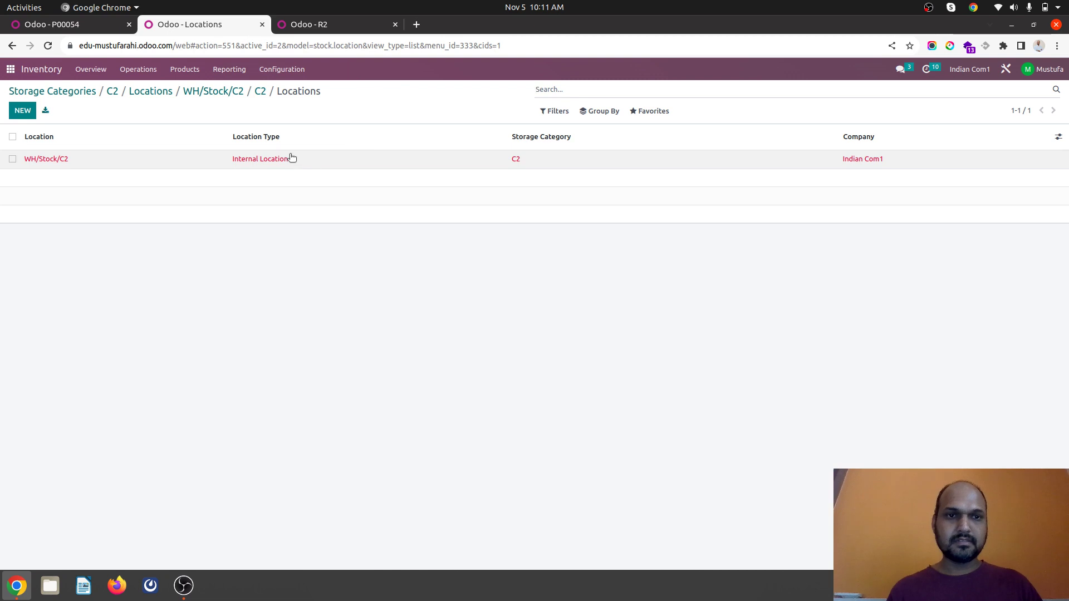
left_click(219, 91)
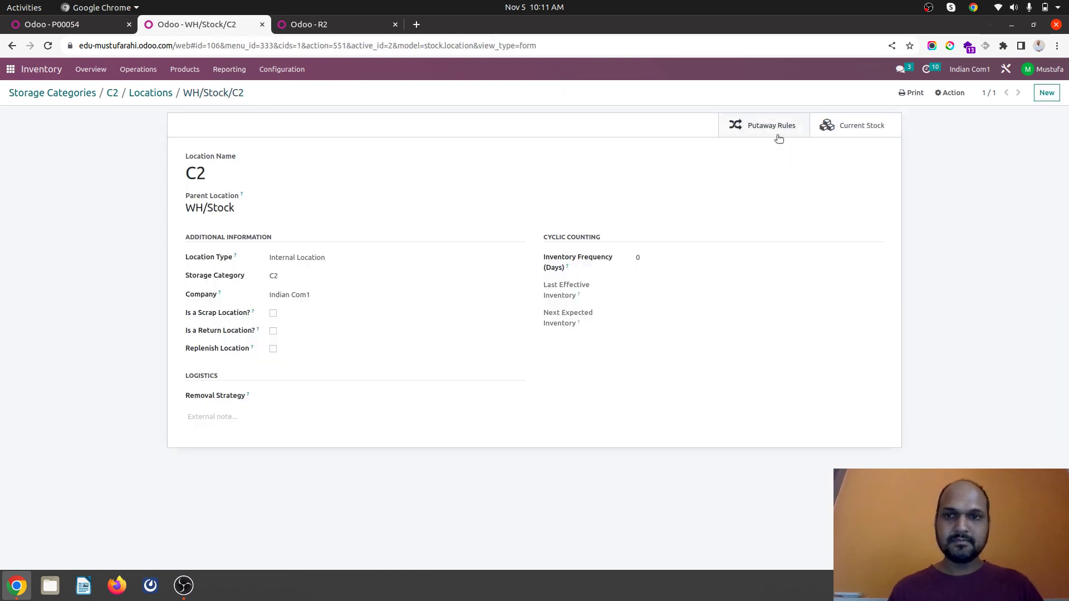
left_click(848, 129)
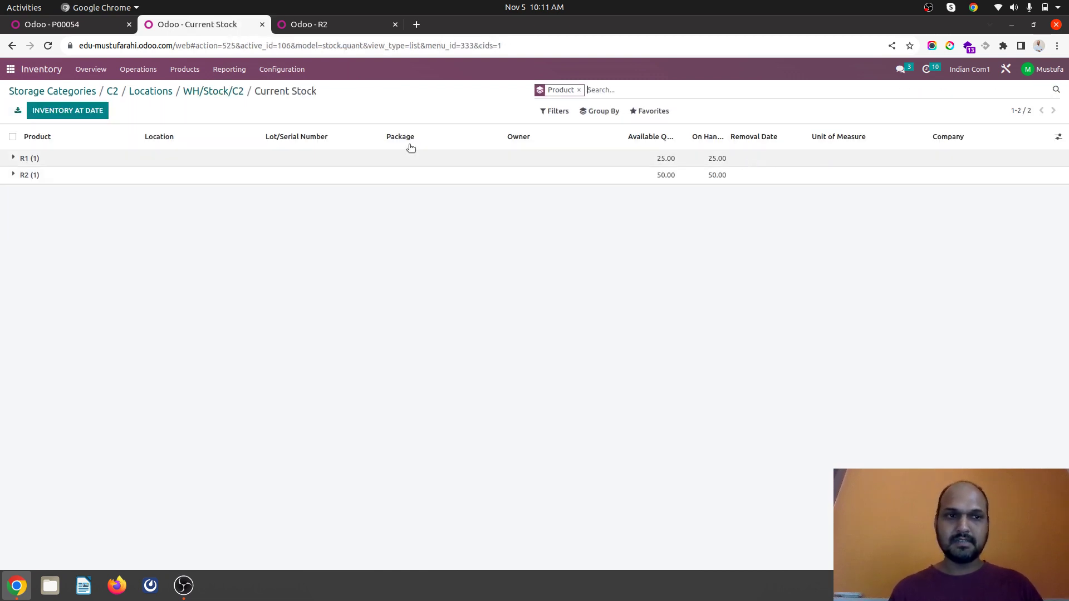
left_click(226, 93)
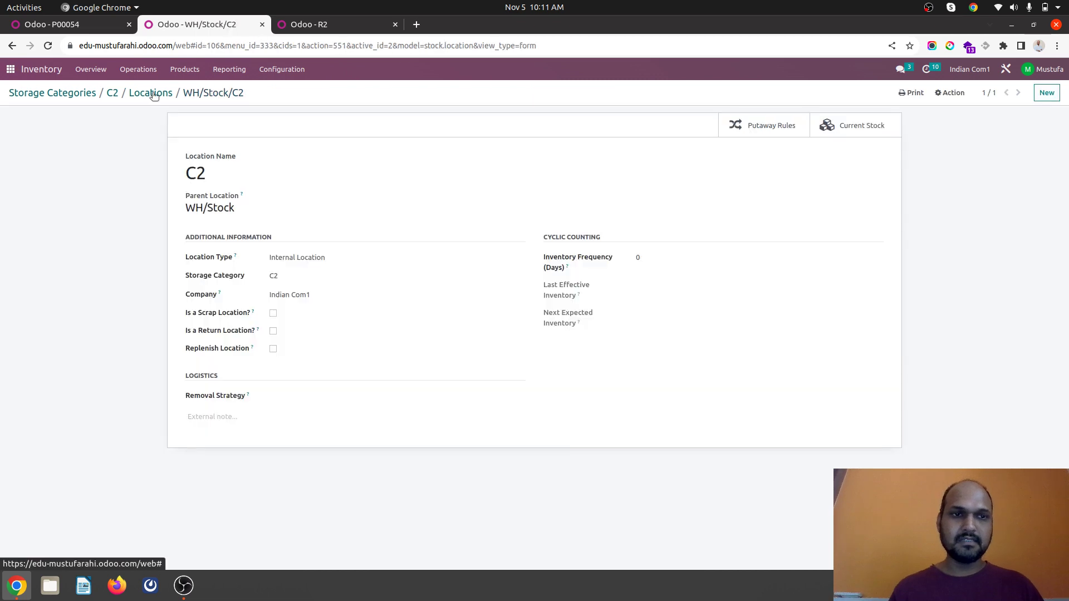
left_click(154, 95)
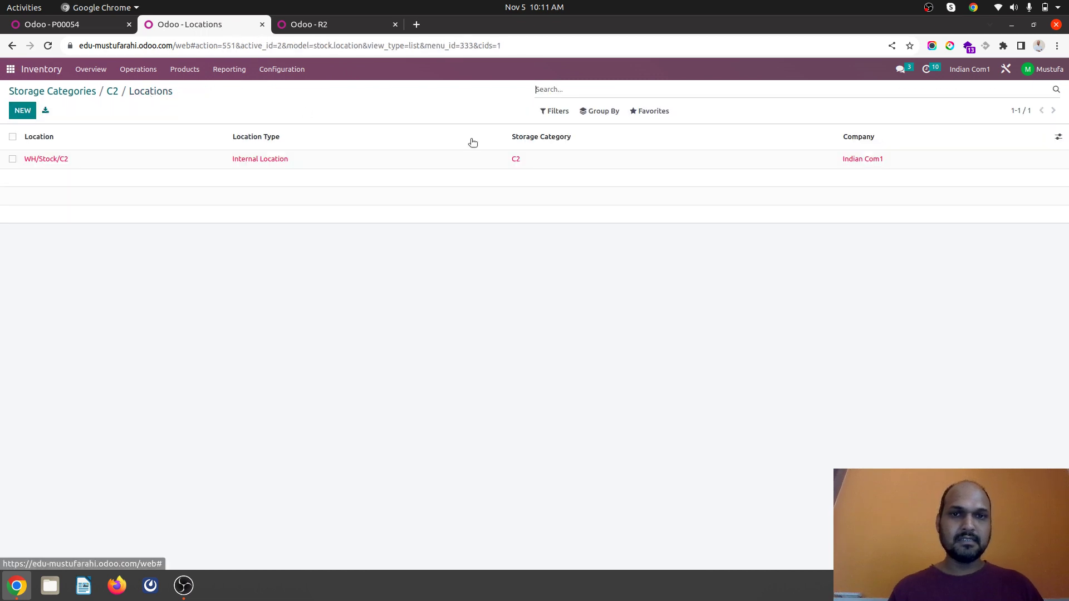
left_click(113, 94)
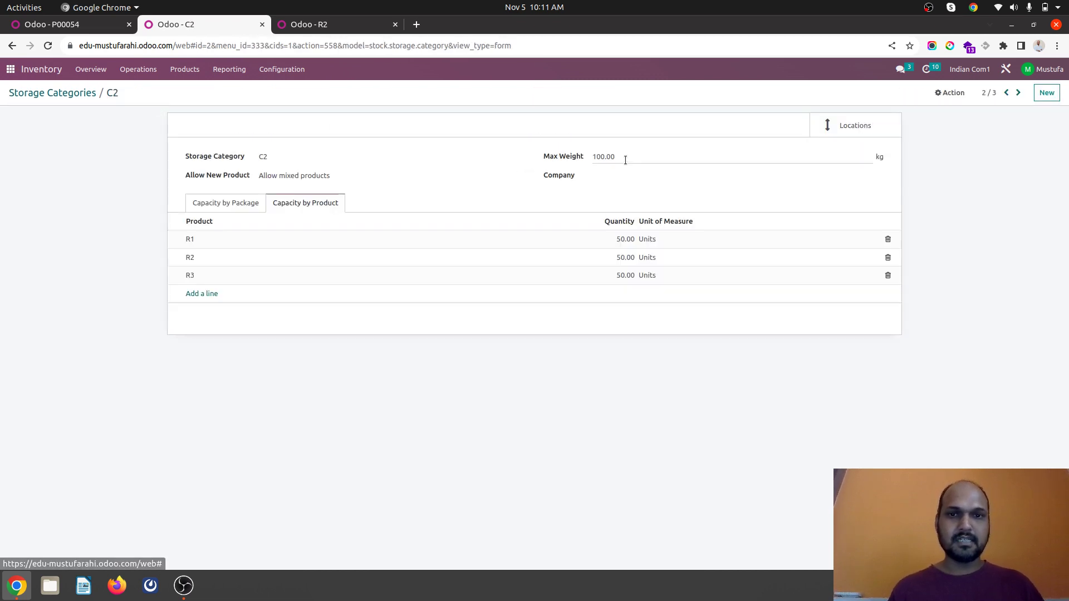
left_click(302, 27)
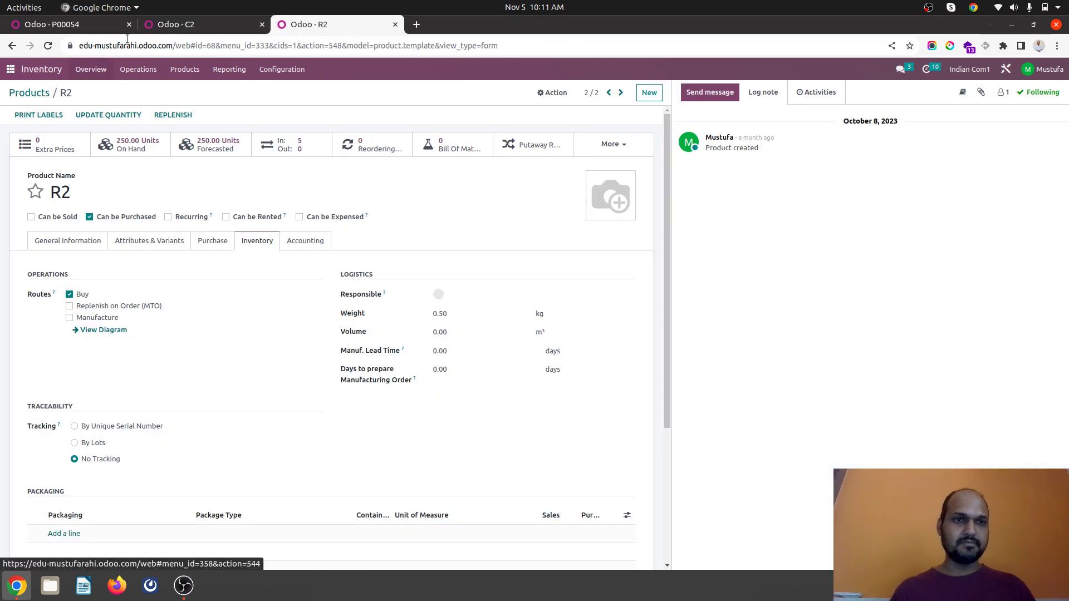
Step: Duplicate purchase order P00054 and change the order line's product from R3 to R1
left_click(102, 24)
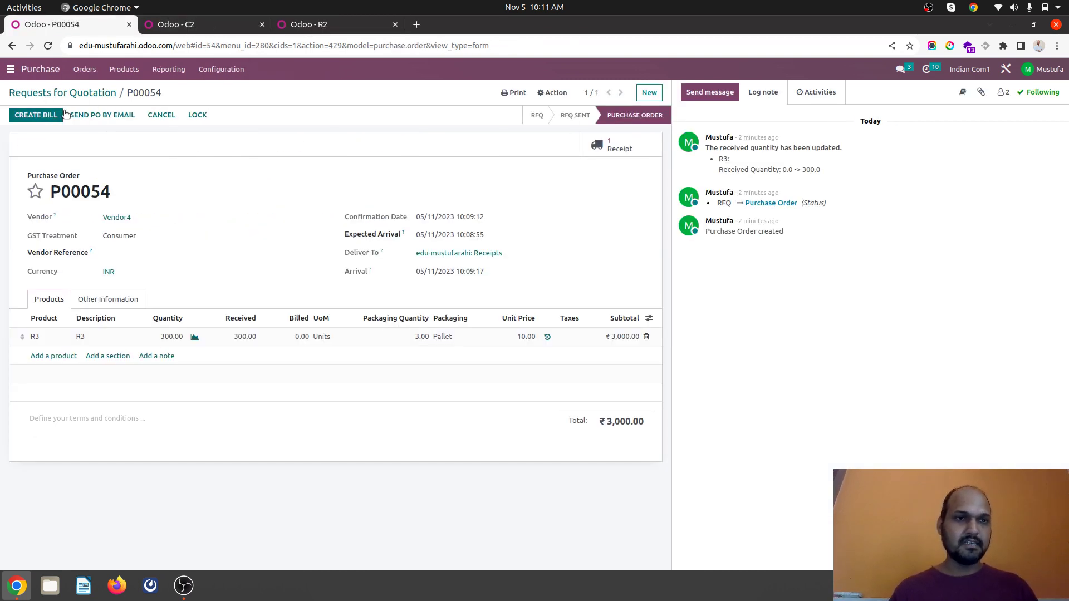
left_click(554, 93)
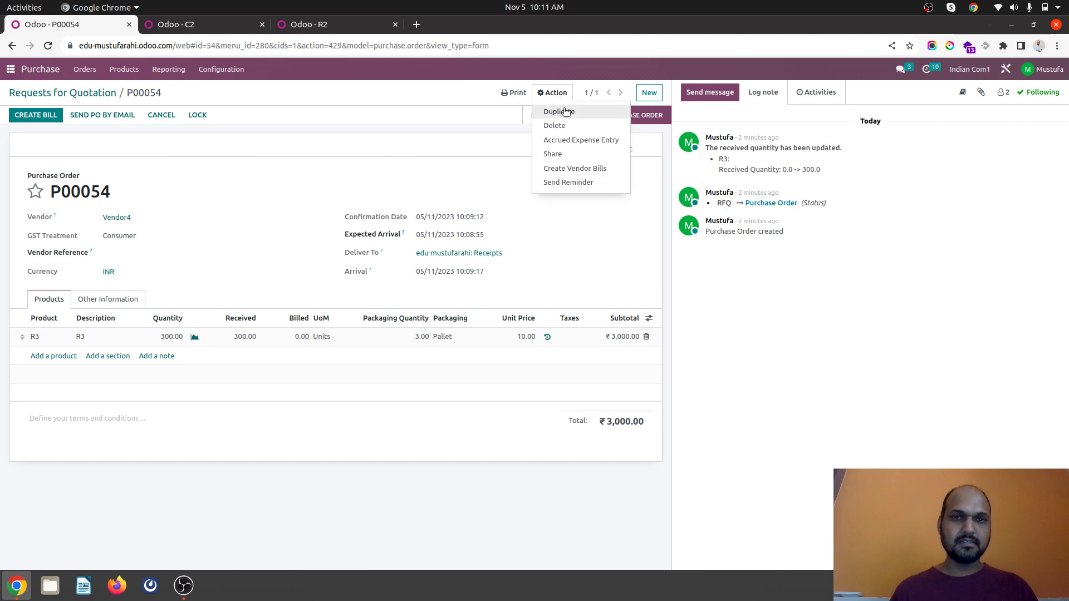
left_click(556, 110)
left_click(66, 314)
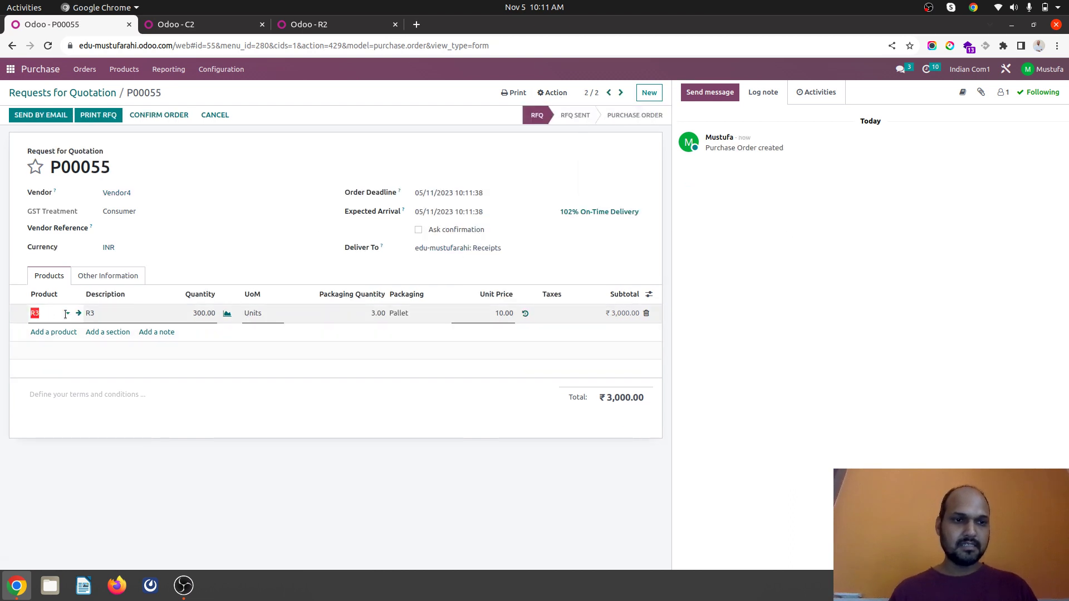
type("1")
key("BackSpace")
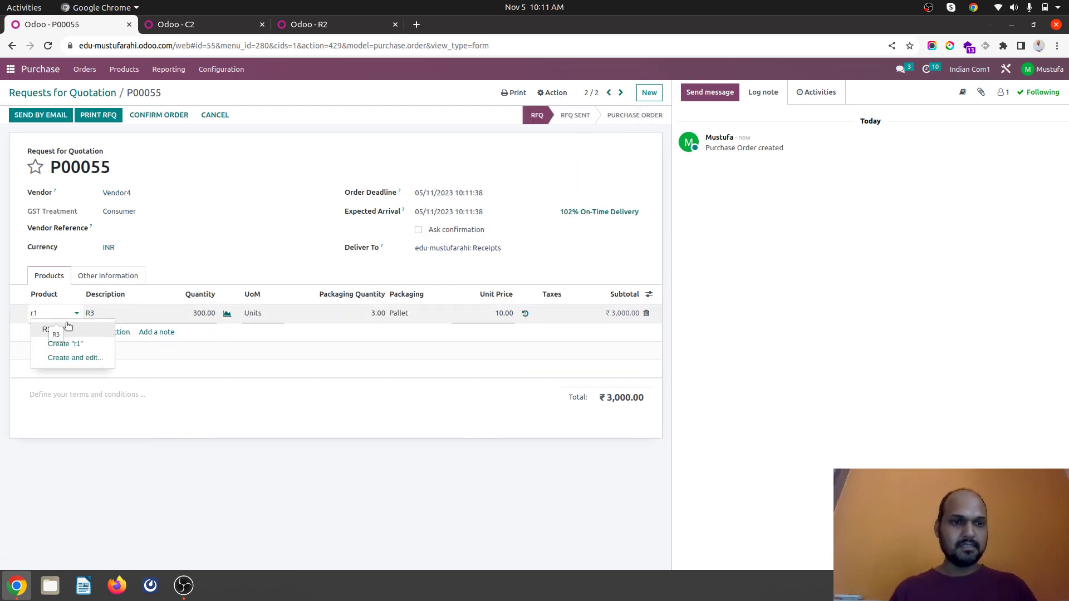
key("Escape")
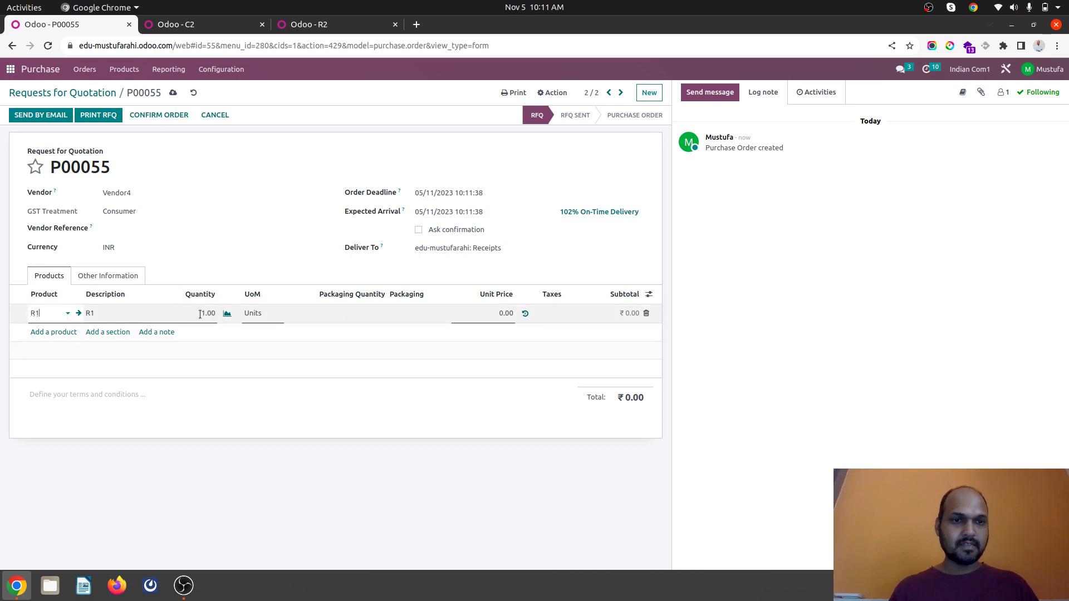
Step: Set quantity 10 at unit price 10.00, save and confirm order P00055, and receive its products
left_click(201, 314)
type("10")
key("Tab")
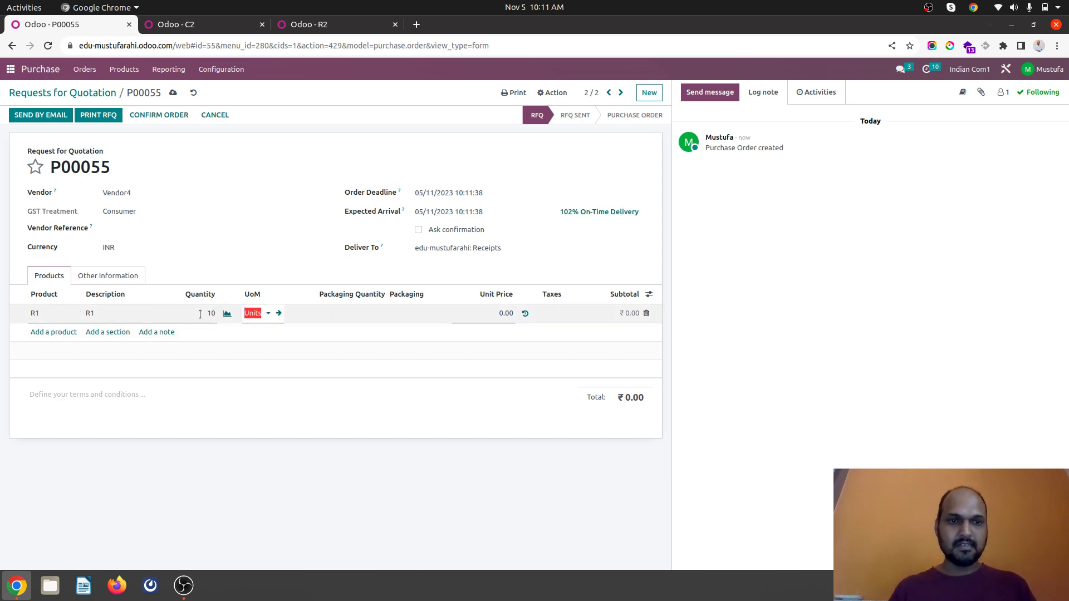
key("Tab")
type("10")
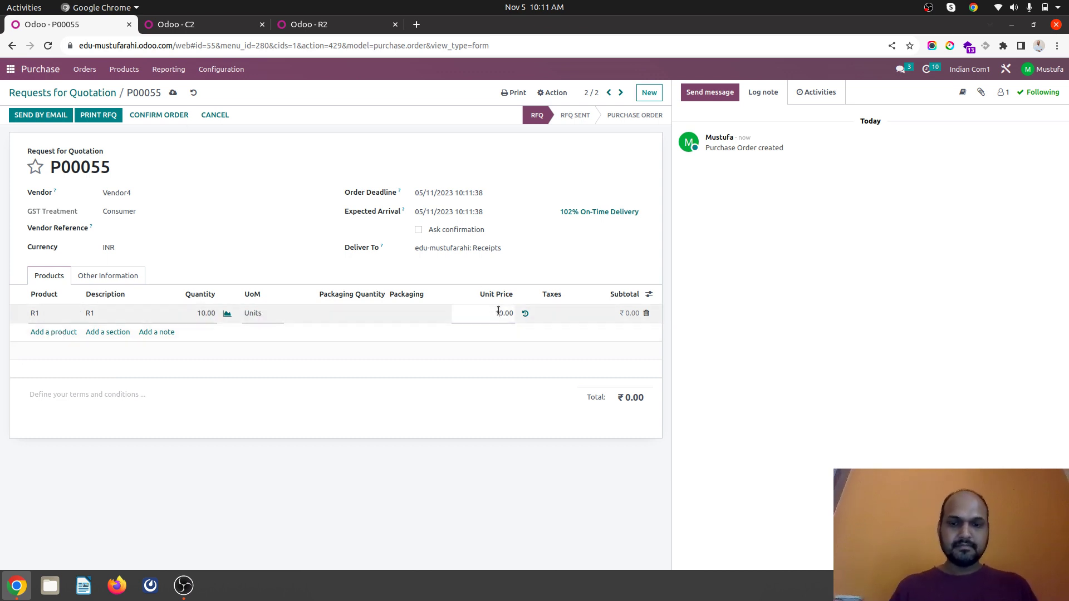
left_click(323, 195)
left_click(173, 93)
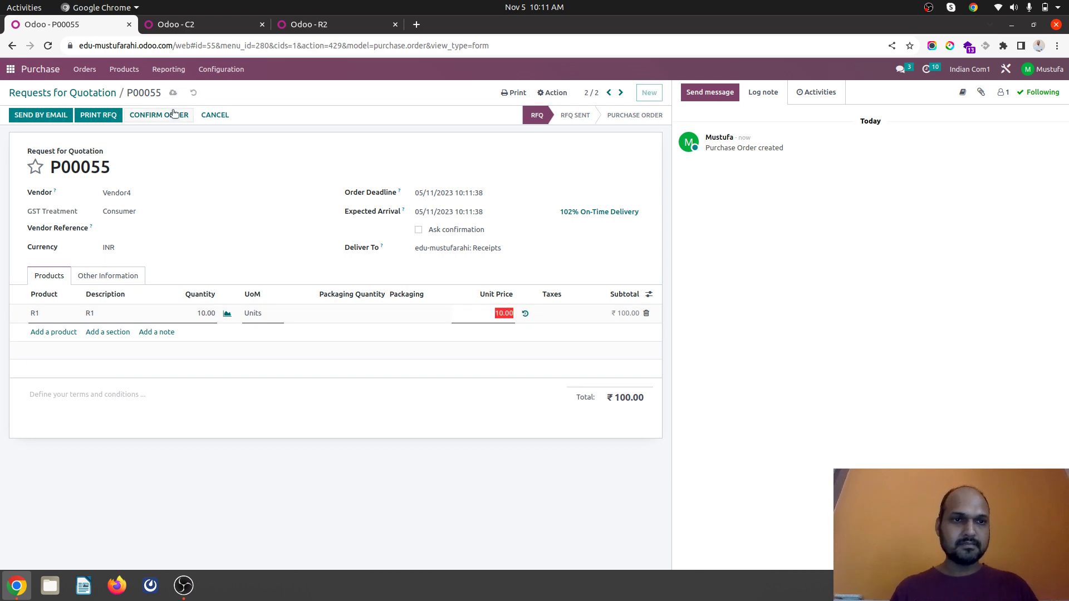
left_click(167, 115)
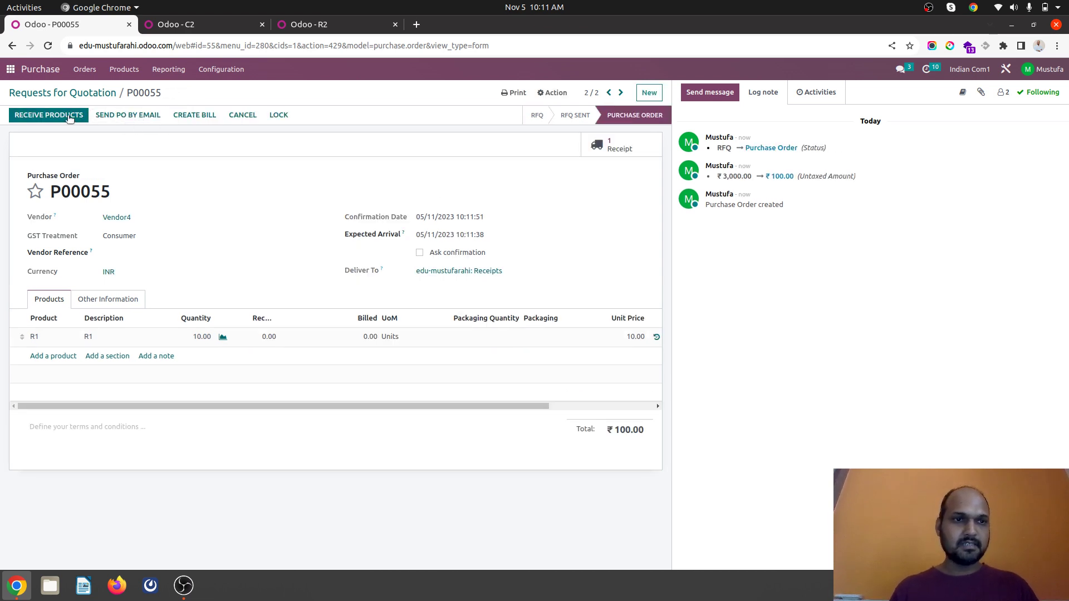
left_click(44, 116)
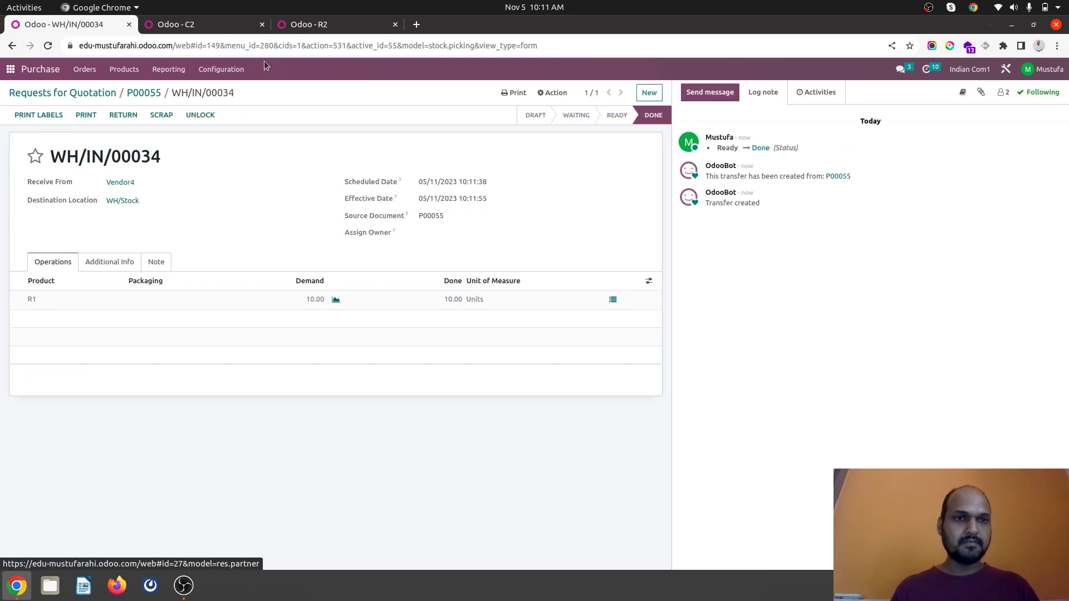
Step: Group the Locations stock report by location and expand WH/Stock/C2, showing 35 R1 and 50 R2
left_click(212, 24)
left_click(234, 69)
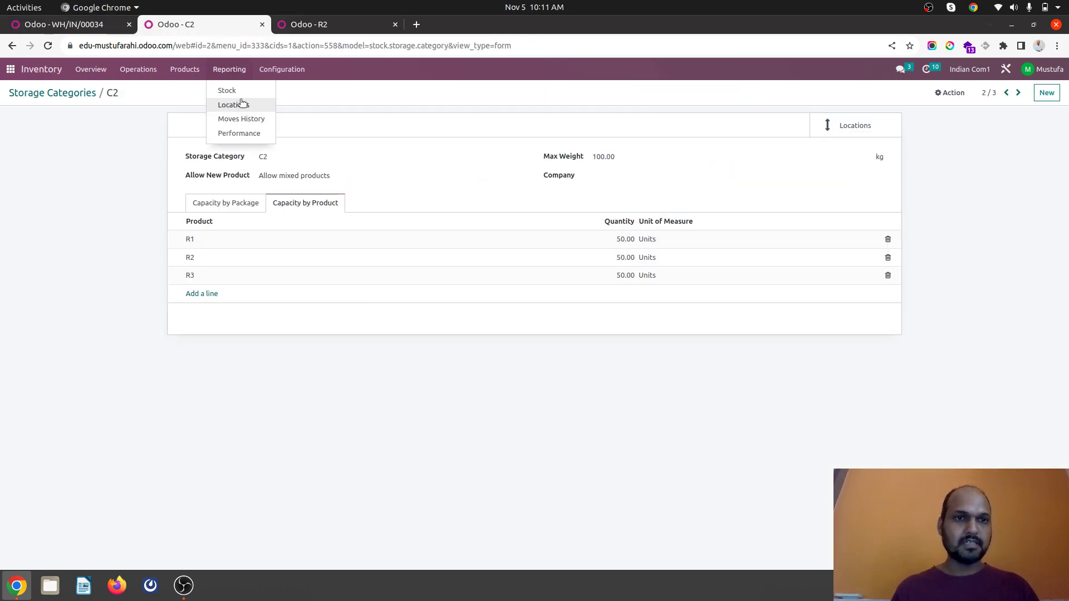
left_click(242, 102)
left_click(599, 111)
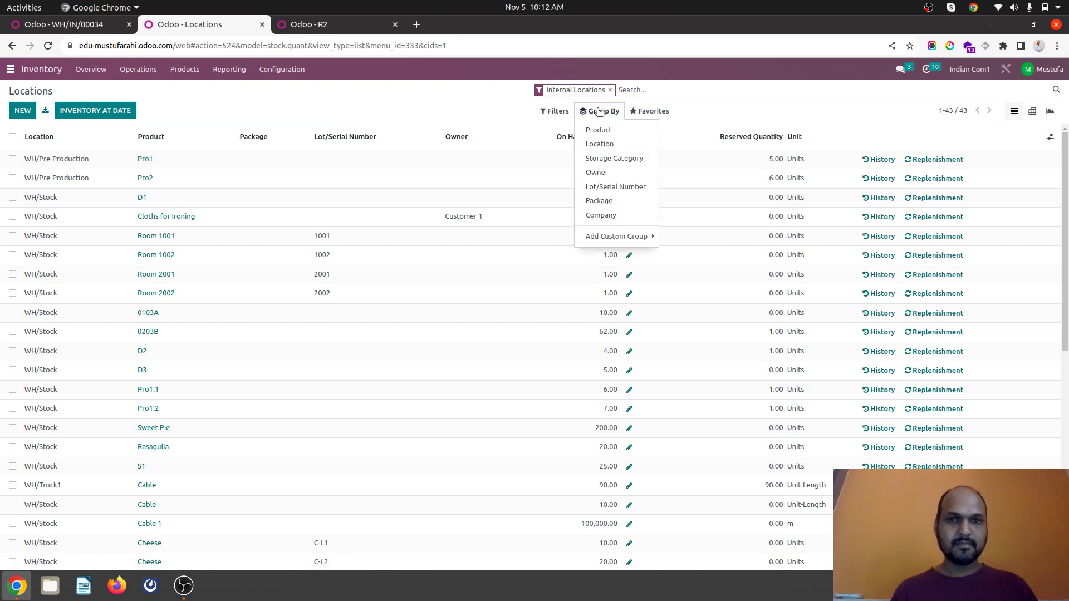
left_click(607, 144)
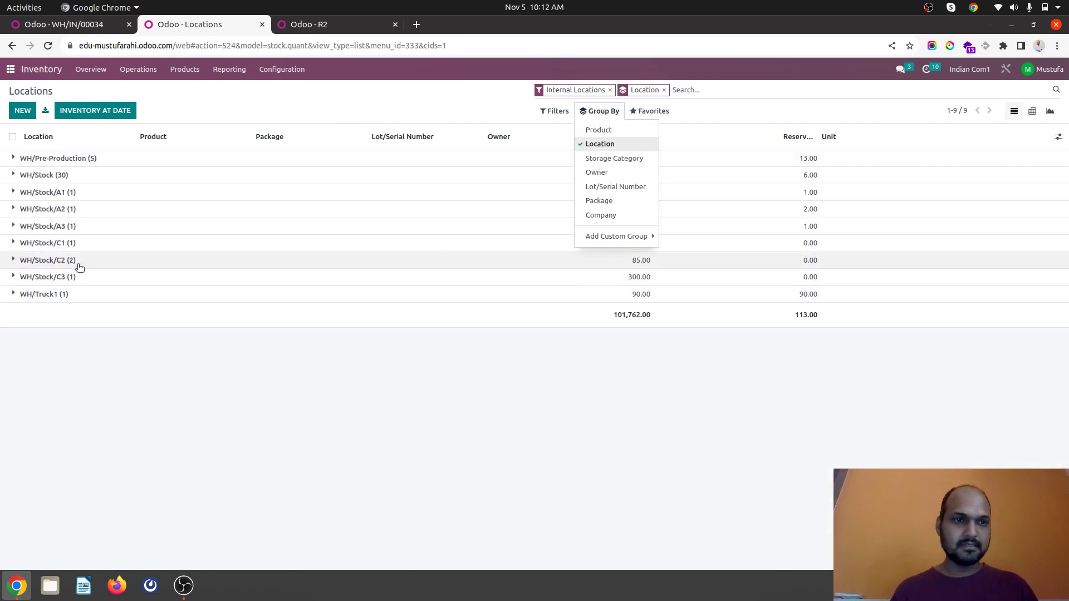
left_click(78, 265)
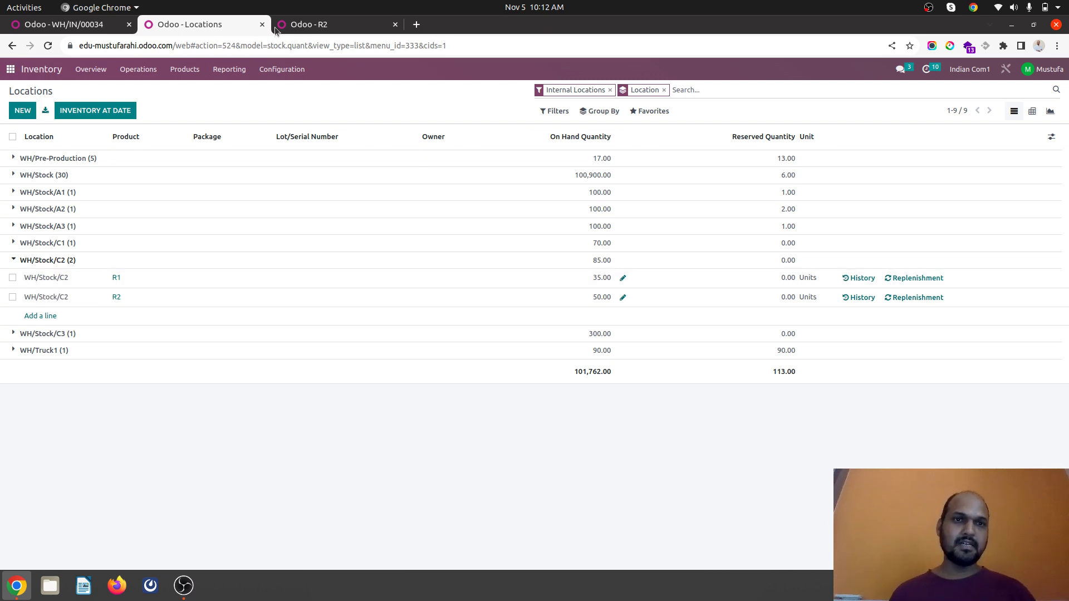
left_click(307, 26)
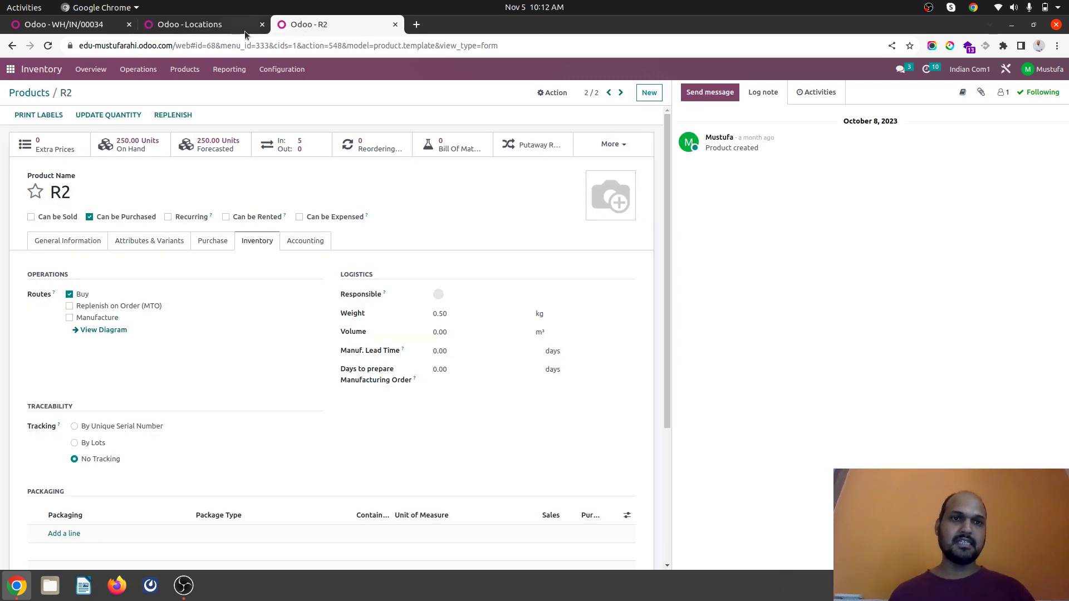
Step: Open storage category C3 and review its 4.00 Pallet package capacity and empty per-product limits
left_click(284, 69)
left_click(307, 171)
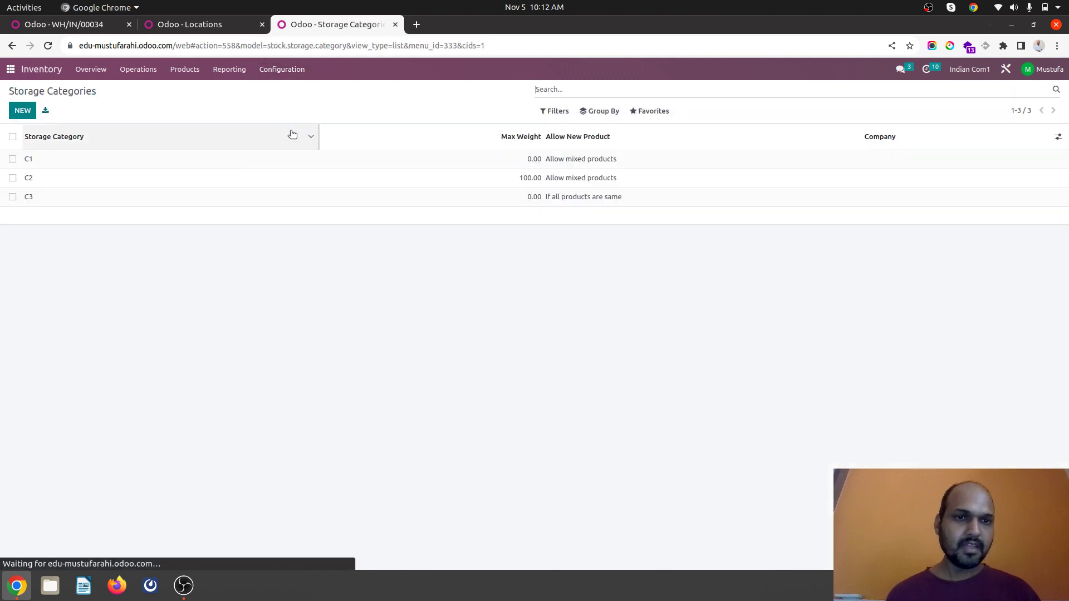
left_click(568, 198)
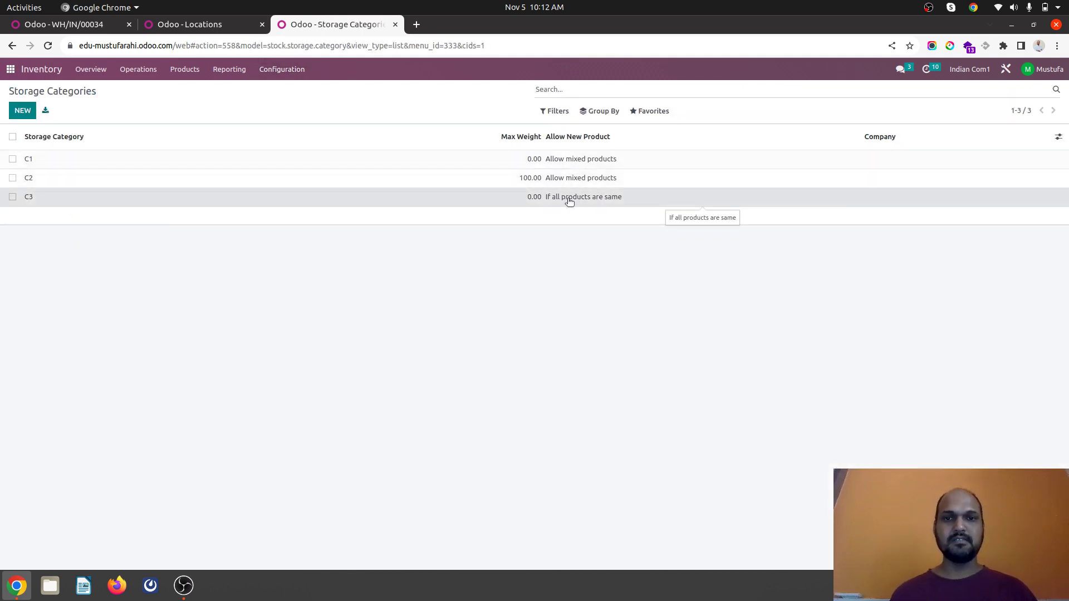
left_click(298, 206)
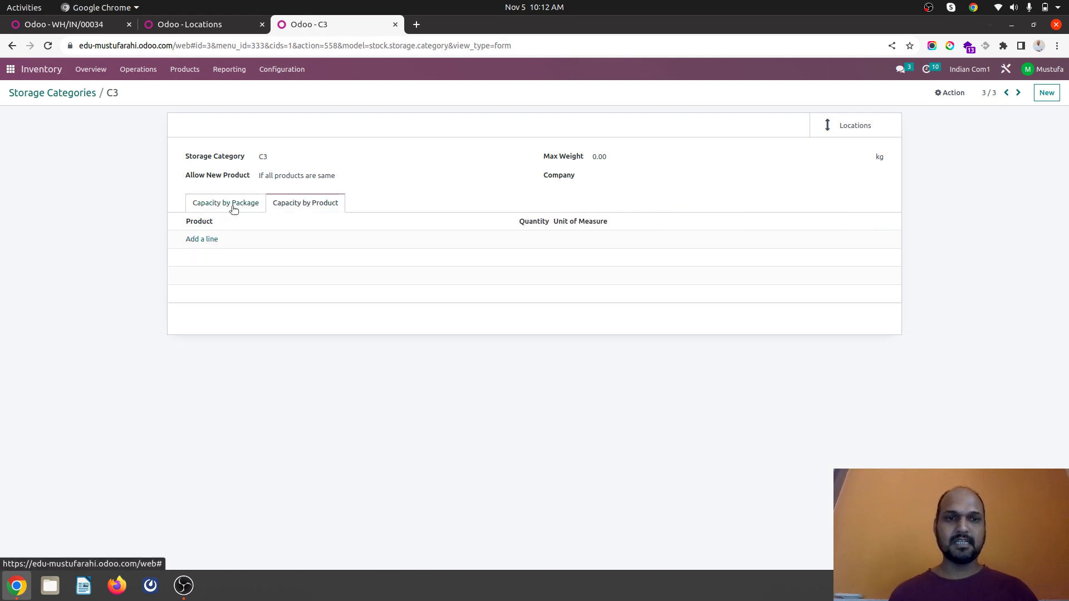
left_click(232, 206)
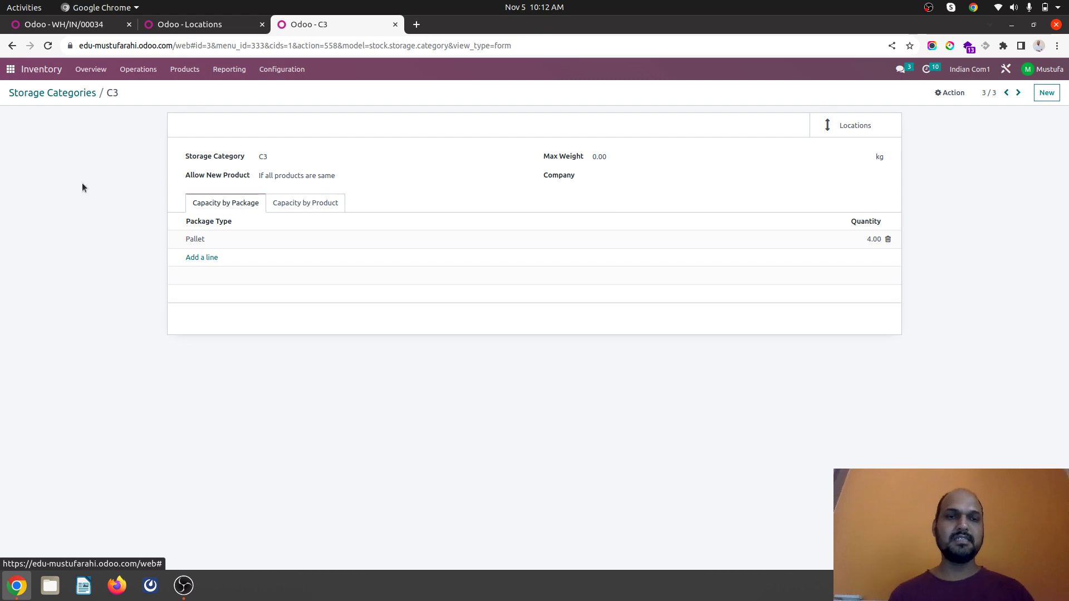
left_click(298, 206)
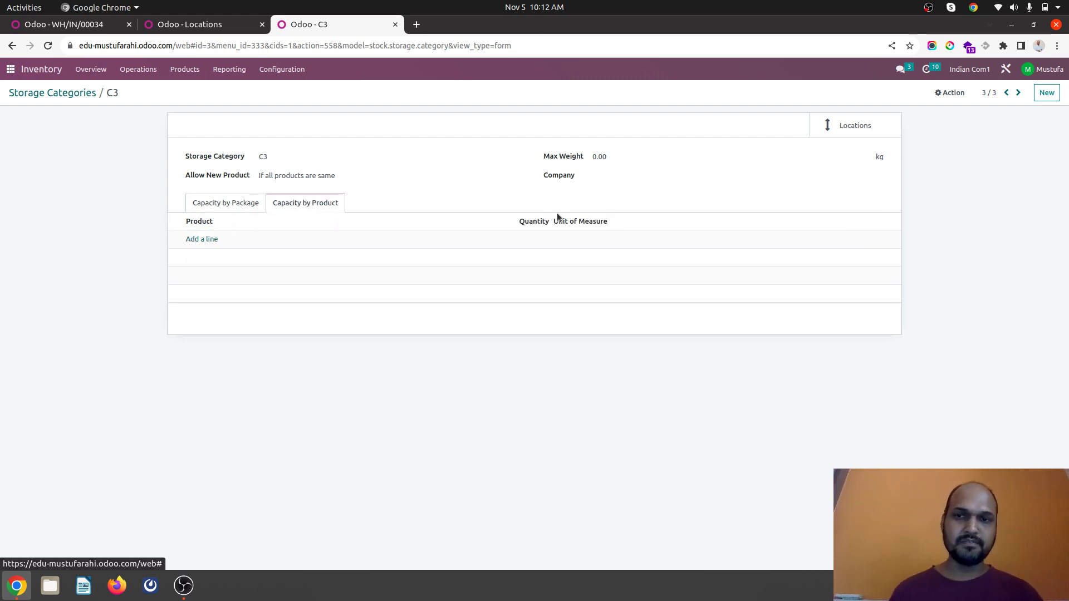